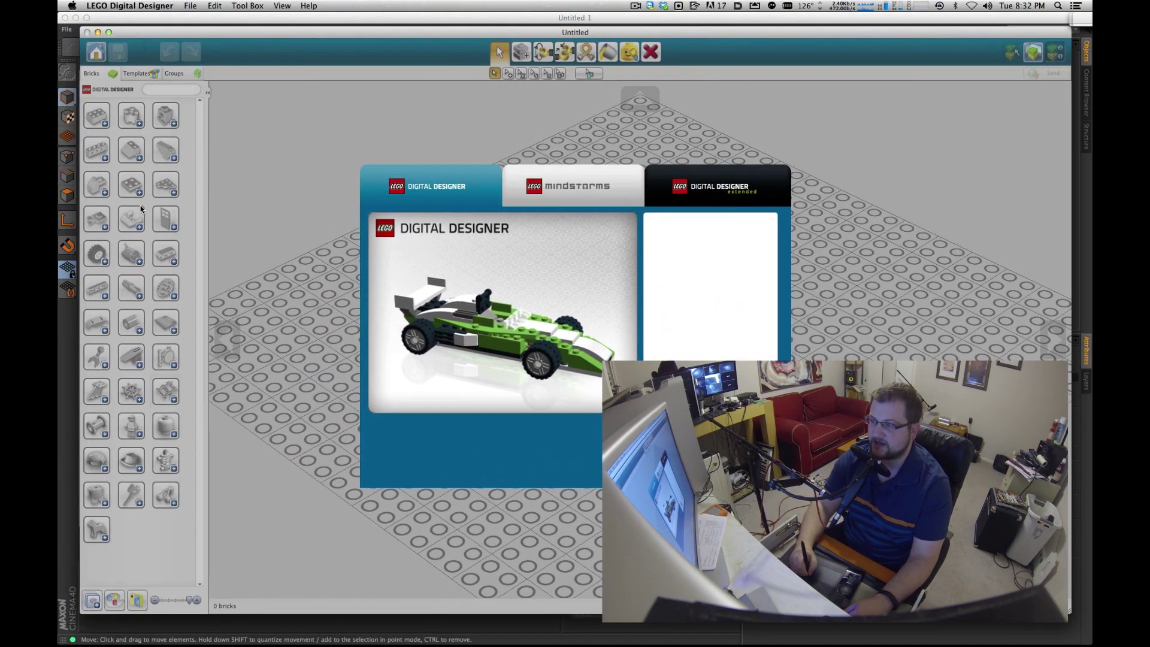
# Start a new model in the standard LEGO Digital Designer theme and place a dark blue 1x1 brick near the baseplate's middle.
pyautogui.click(531, 272)
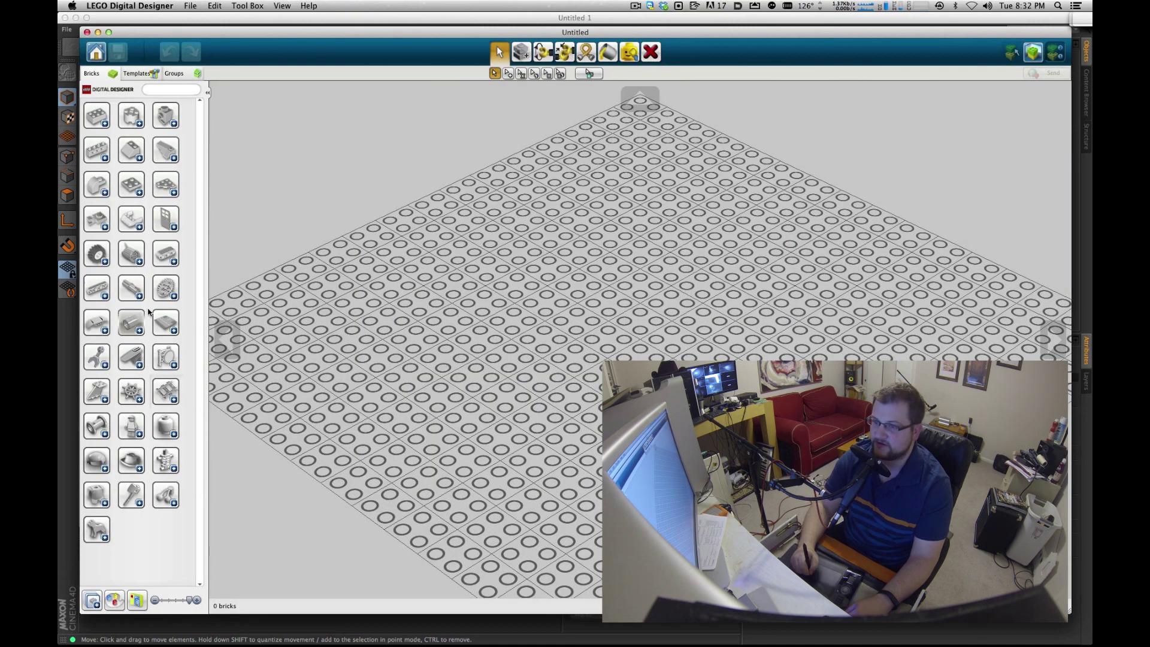
pyautogui.click(96, 116)
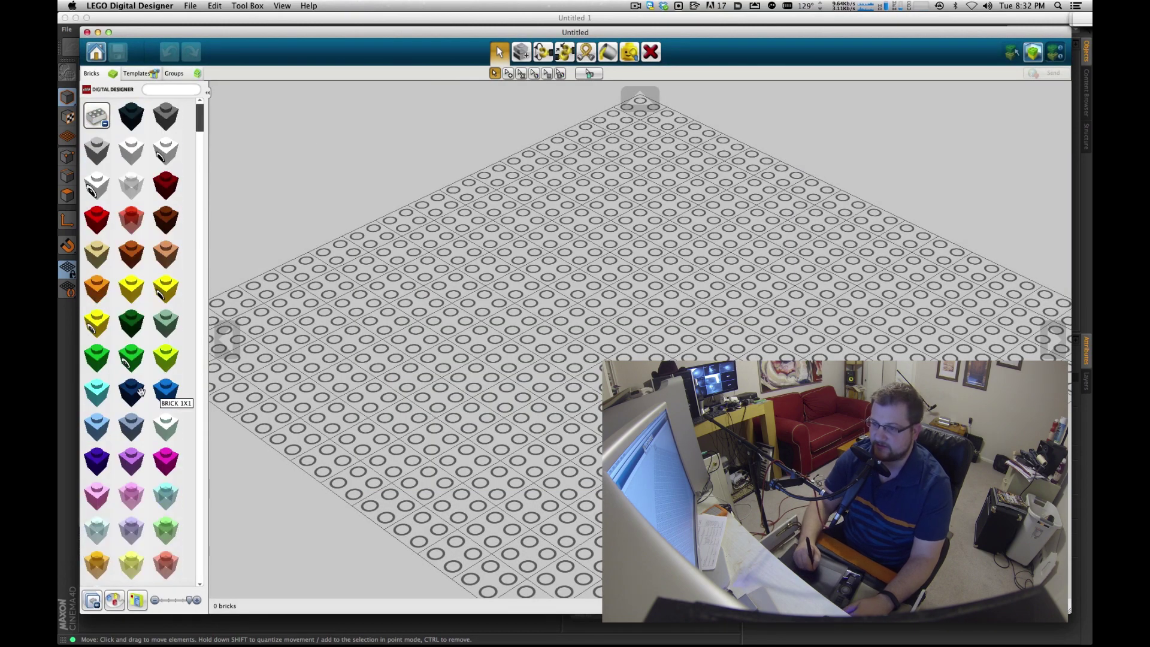
pyautogui.click(131, 392)
pyautogui.click(534, 298)
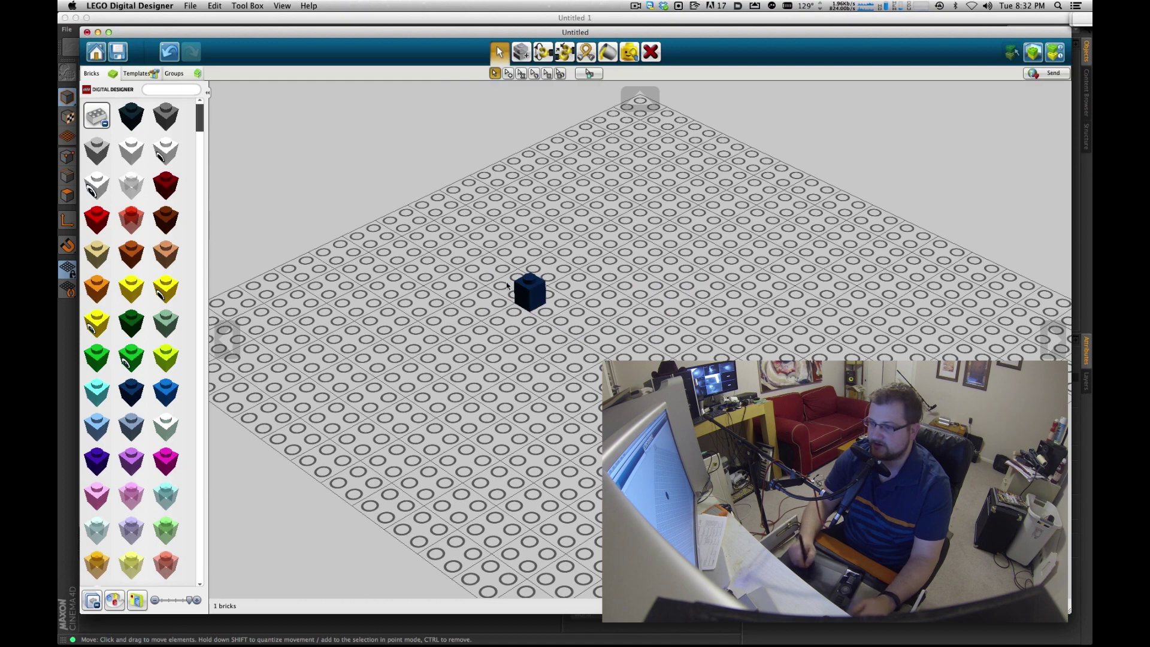
# Place a red 1x8 brick on the baseplate directly against the dark blue 1x1 brick.
pyautogui.moveTo(199, 116); pyautogui.dragTo(199, 373)
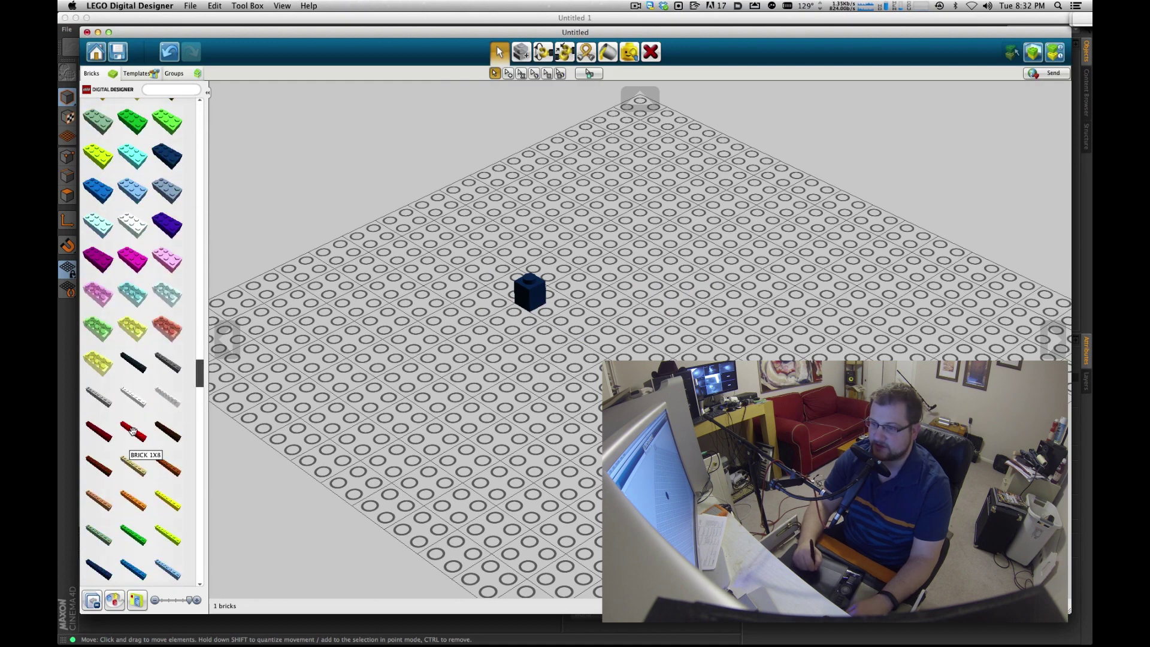
pyautogui.click(133, 431)
pyautogui.click(594, 329)
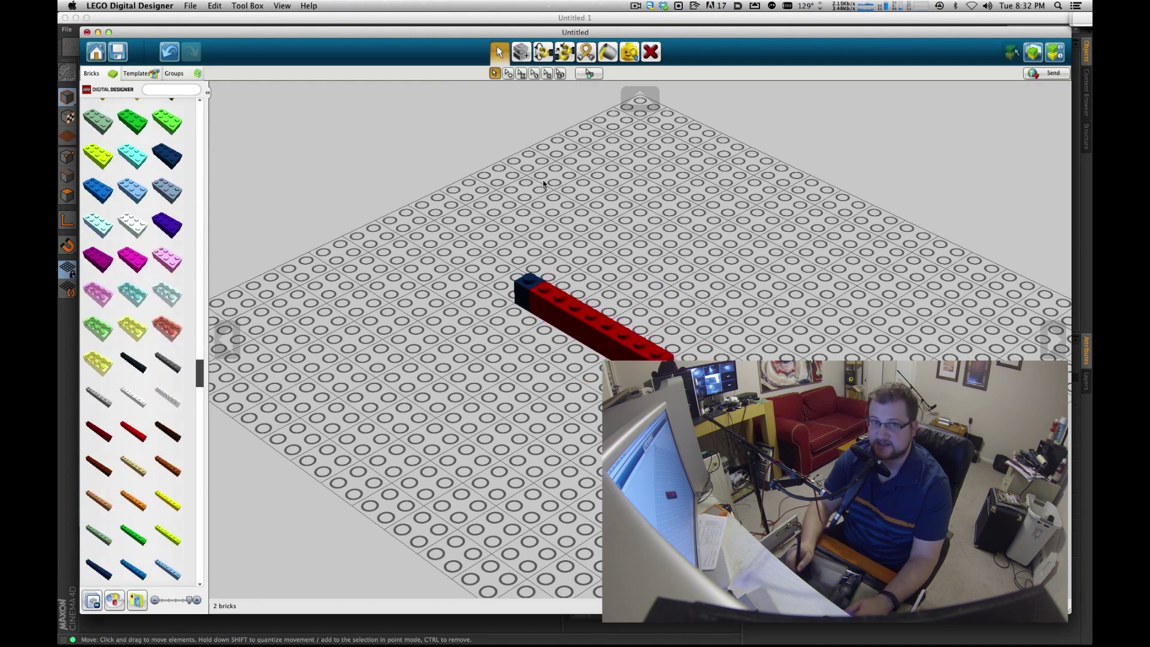
# Find the minifigure lower parts and place orange-hipped dark blue legs on the baseplate behind the red brick.
pyautogui.moveTo(205, 360); pyautogui.dragTo(204, 554)
pyautogui.click(140, 405)
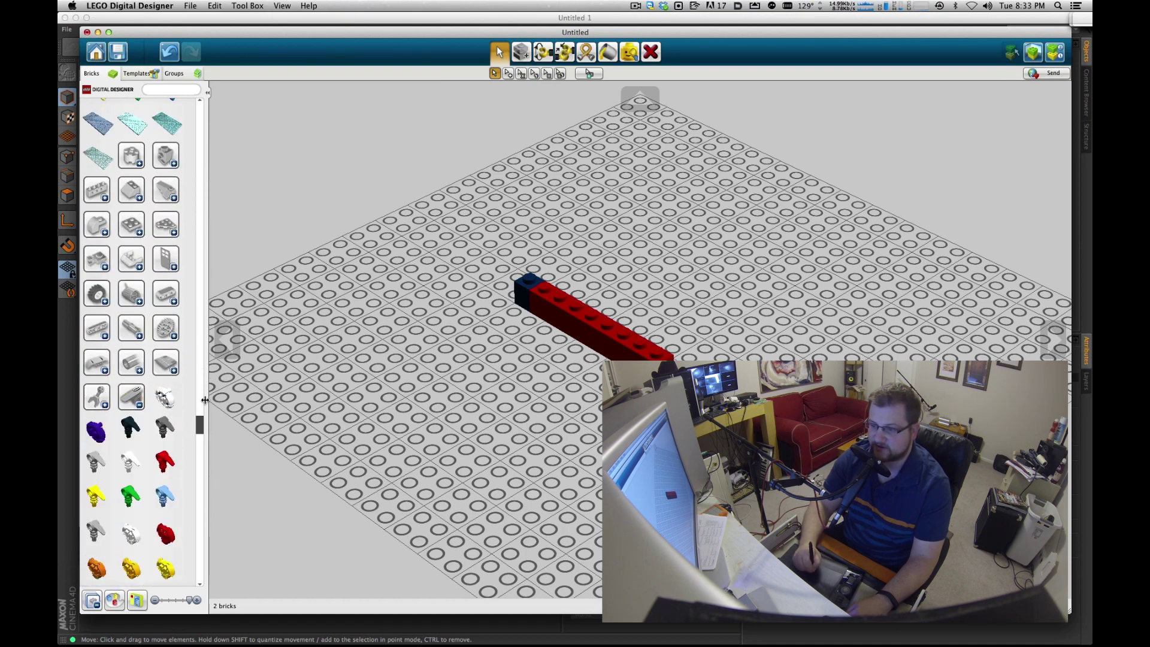
pyautogui.scroll(-10, 179, 527)
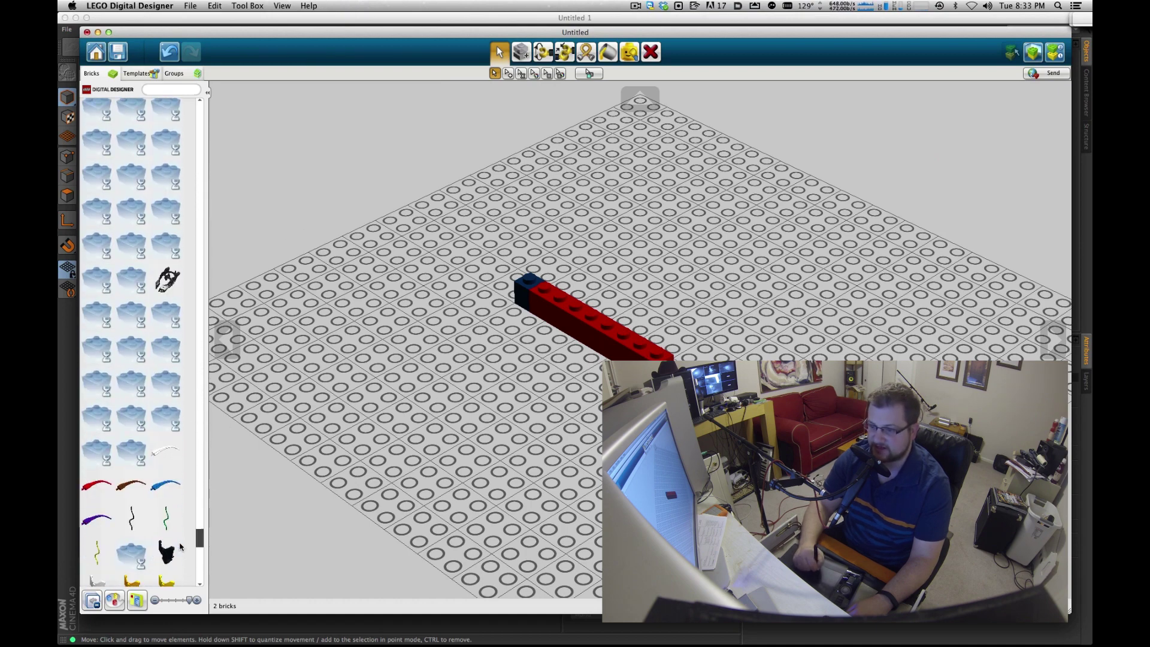
pyautogui.scroll(6, 181, 559)
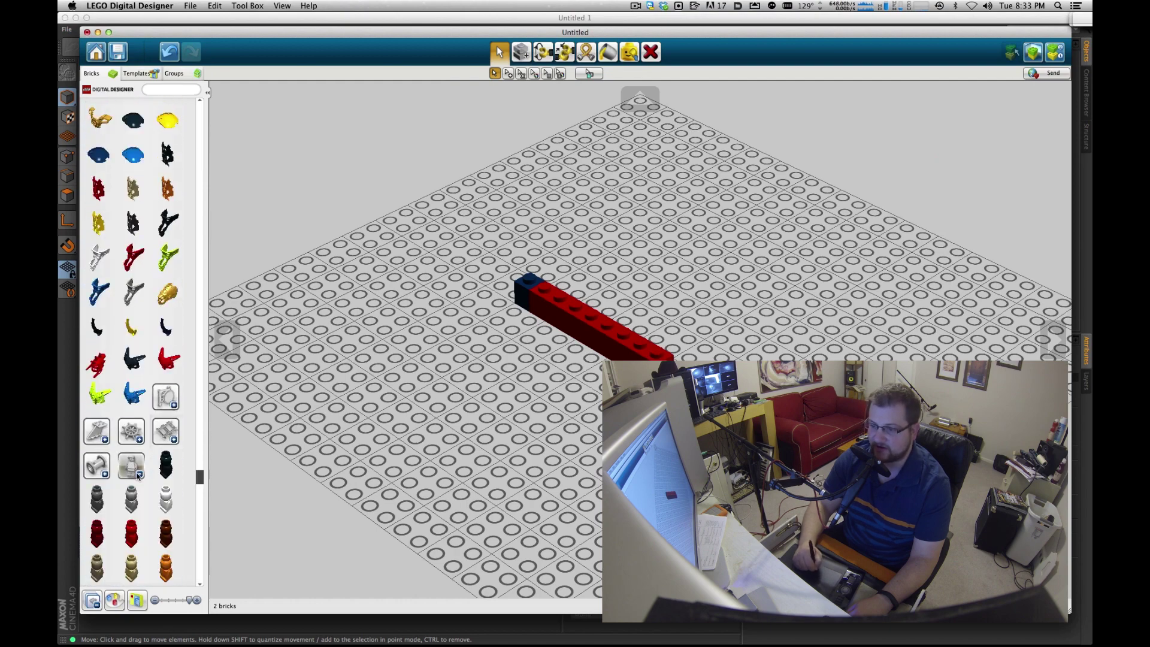
pyautogui.scroll(-4, 196, 488)
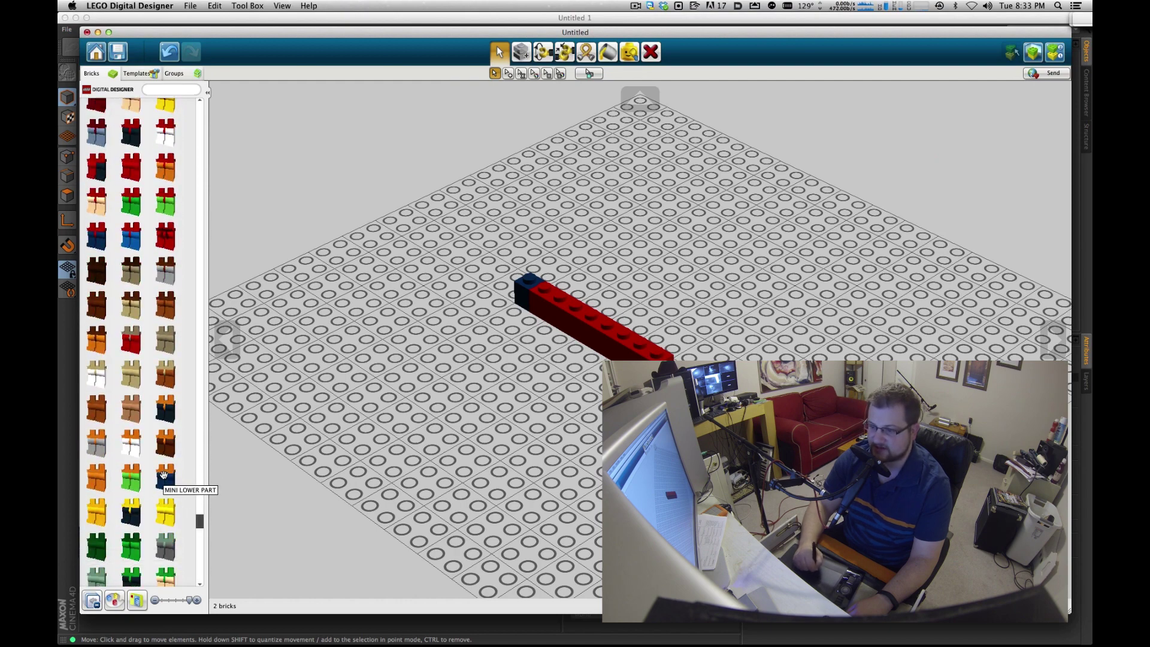
pyautogui.click(165, 477)
pyautogui.click(701, 315)
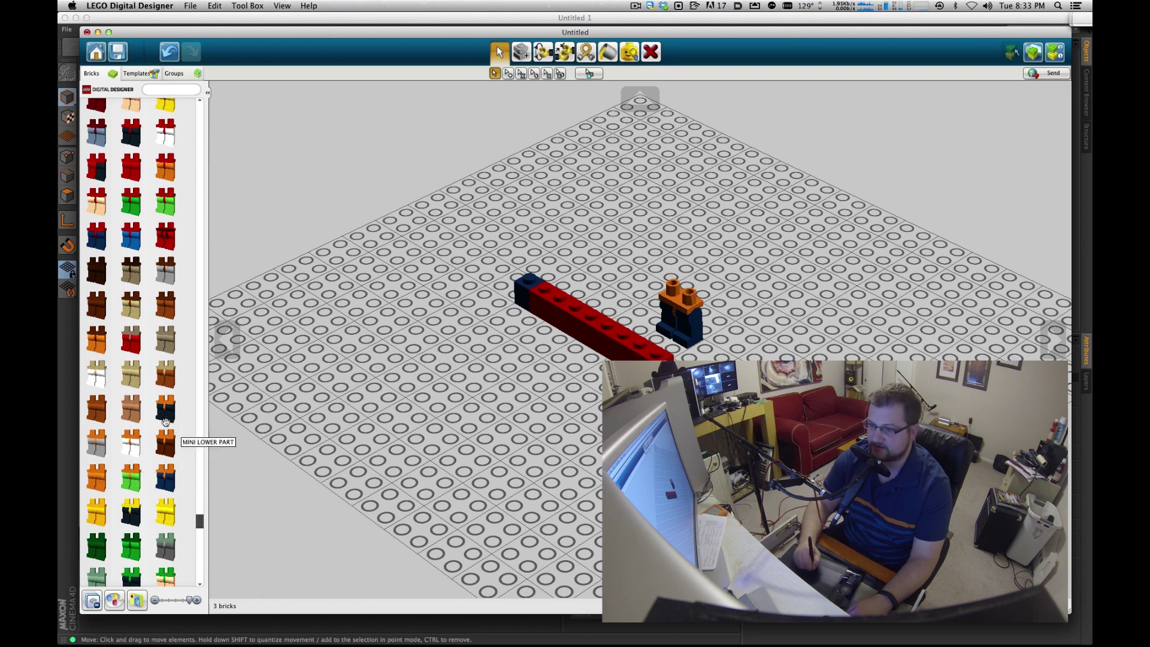
# Attach a black minifigure torso with yellow hands to the top of the placed legs.
pyautogui.scroll(-3, 200, 522)
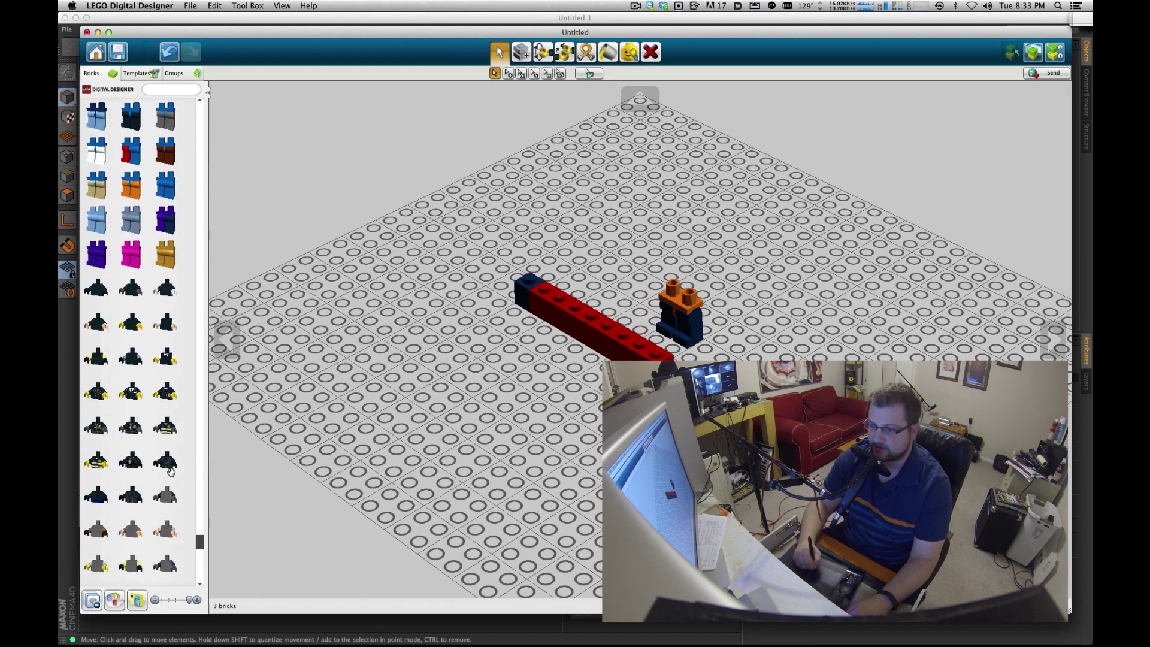
pyautogui.click(162, 431)
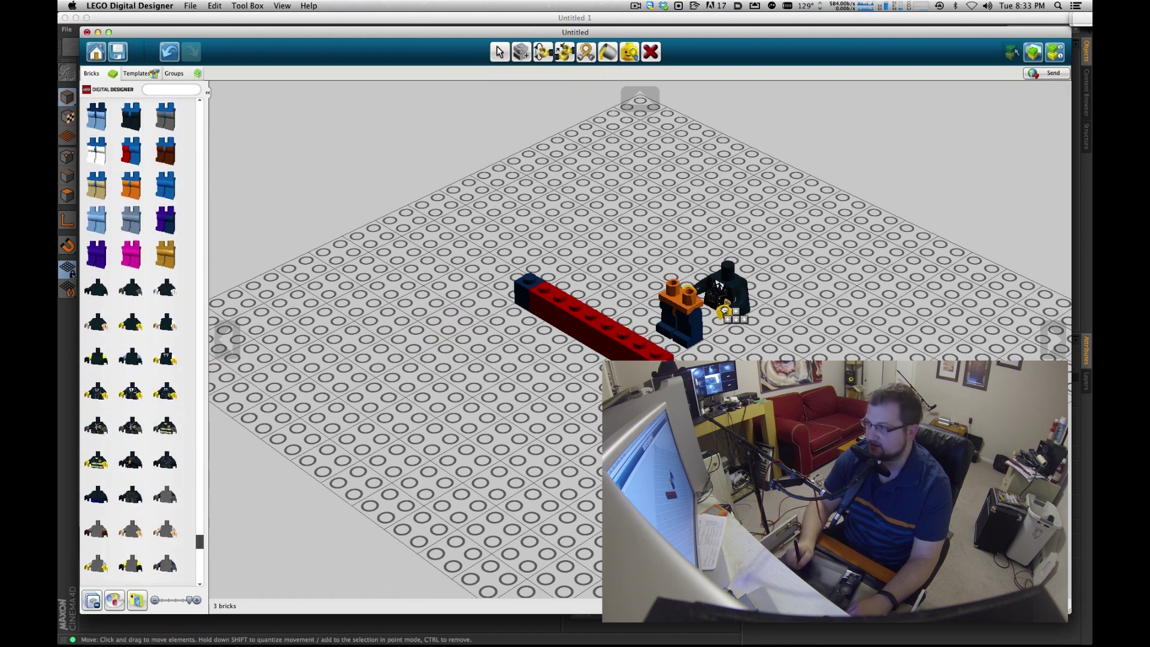
pyautogui.click(675, 292)
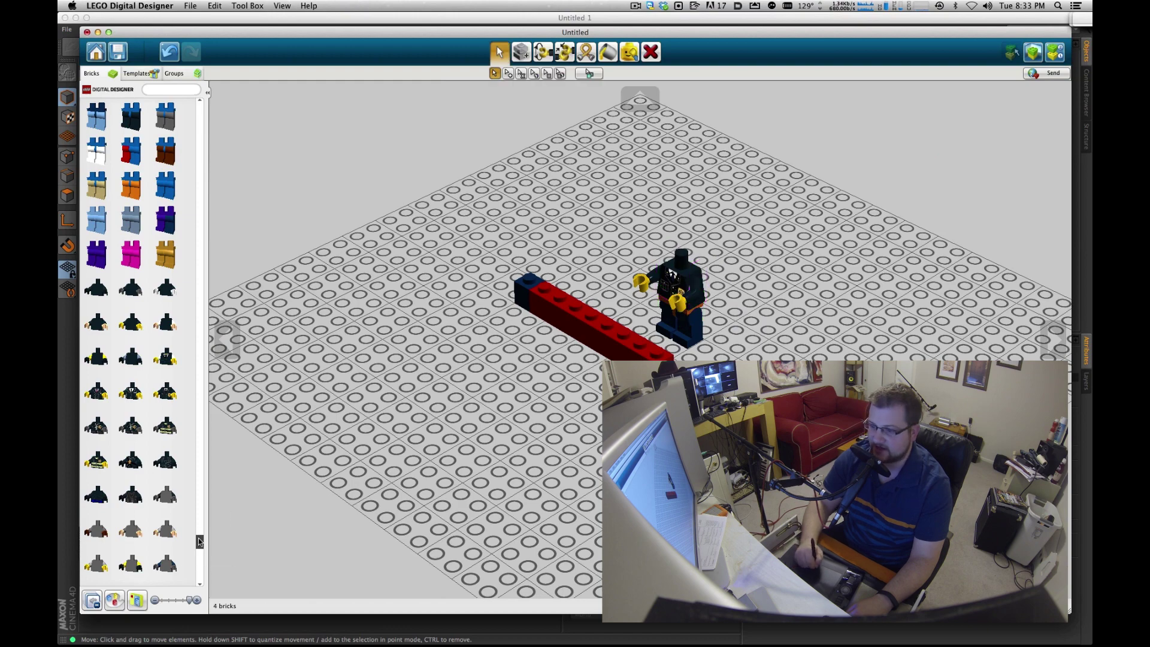
# Find the yellow minifigure heads and attach the one with the printed grey face covering to the torso.
pyautogui.scroll(-5, 193, 569)
pyautogui.scroll(-3, 192, 573)
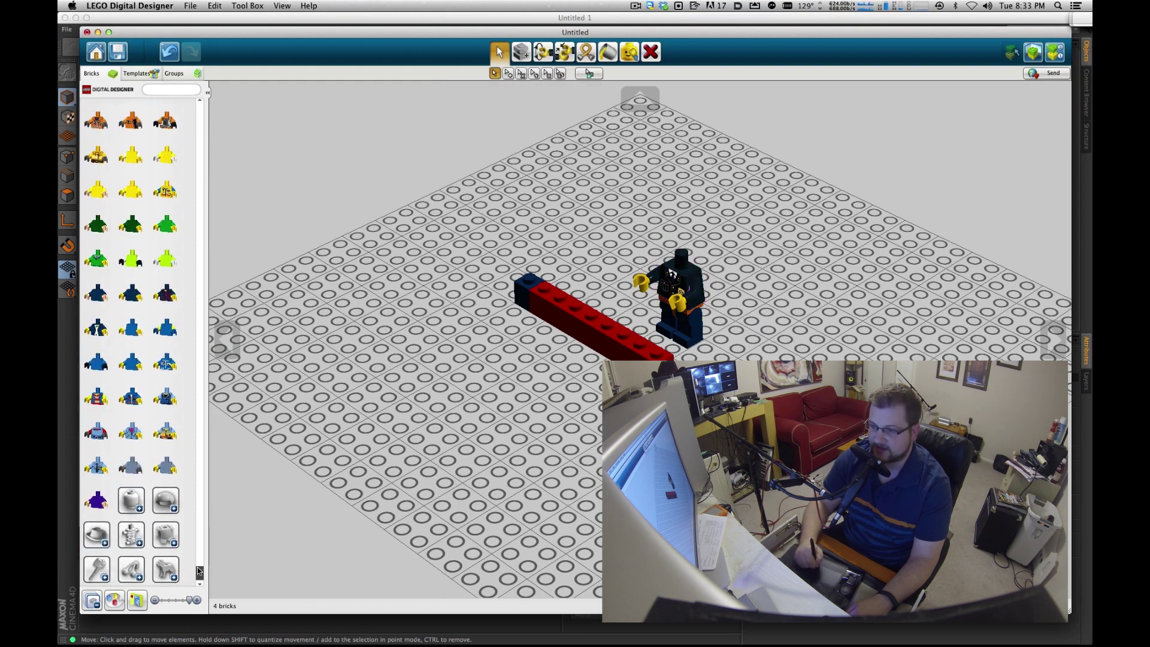
pyautogui.scroll(-10, 179, 481)
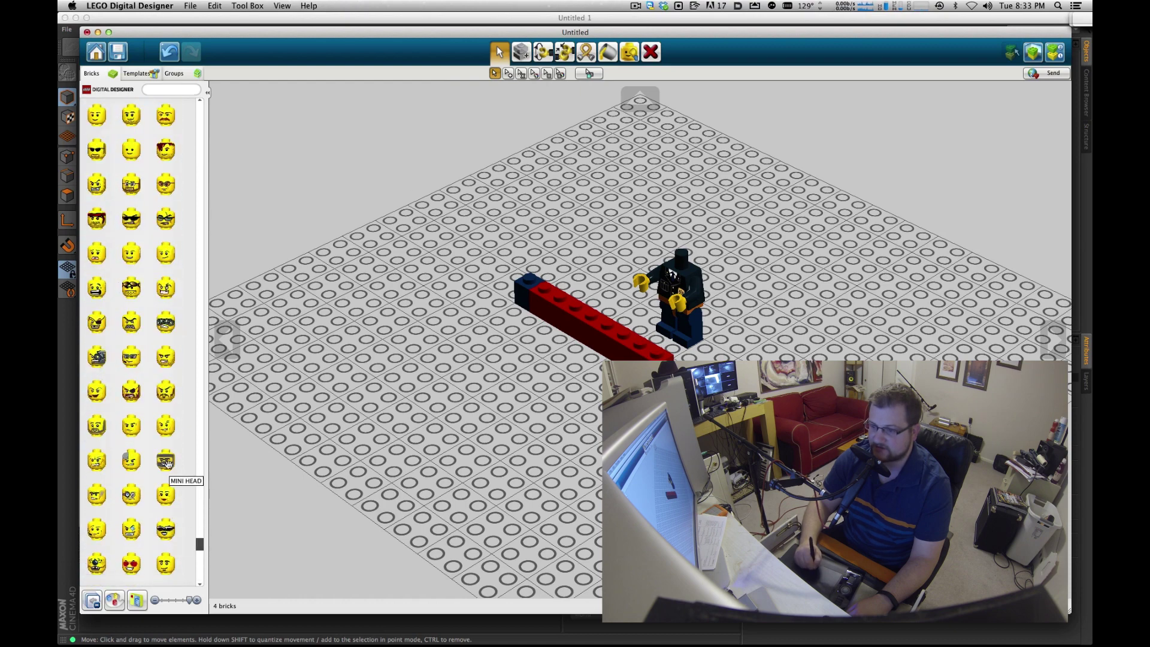
pyautogui.click(165, 460)
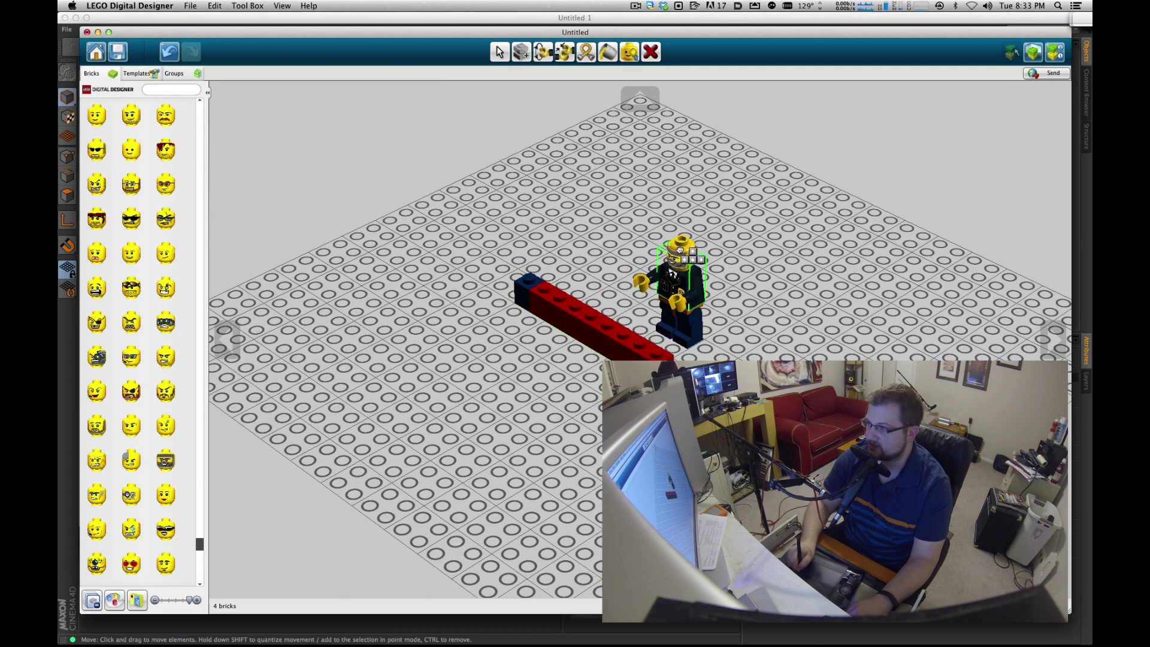
pyautogui.click(709, 270)
# Clone the minifigure's black torso and place the copy on the empty baseplate area behind the dark blue brick.
pyautogui.press('c')
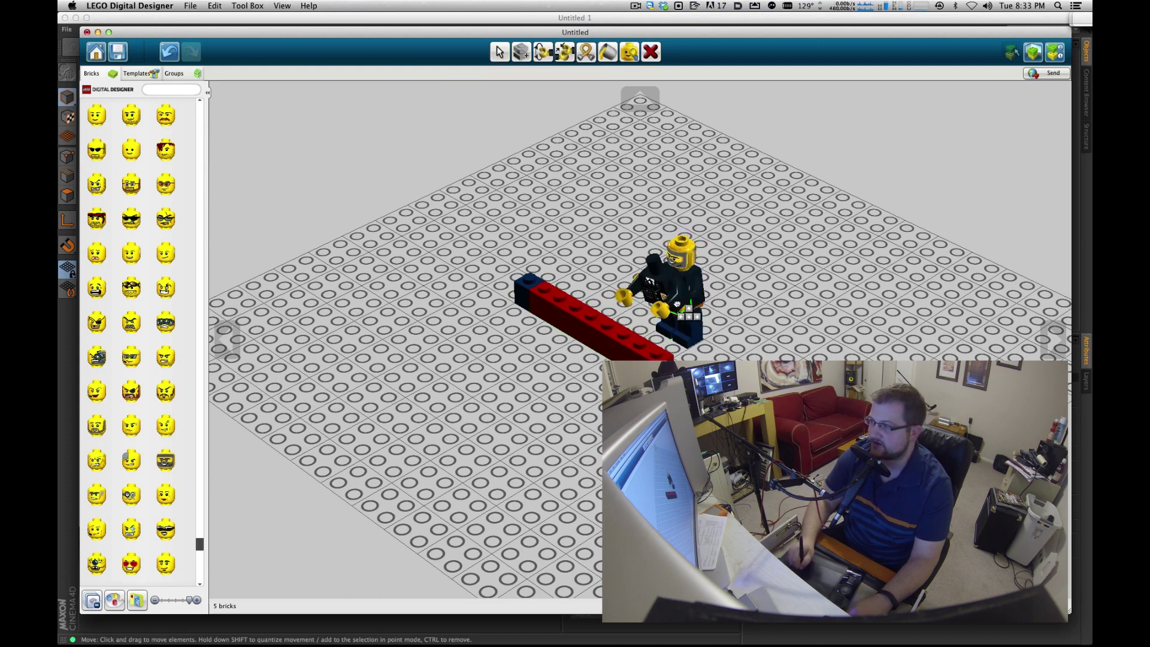
pyautogui.click(639, 278)
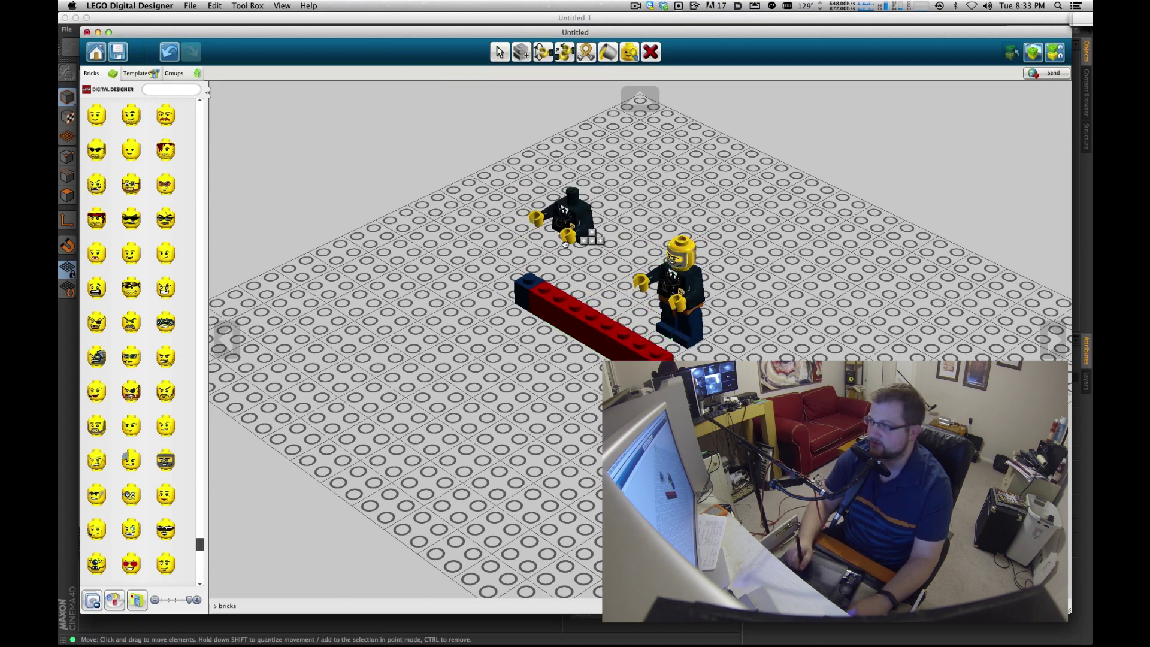
pyautogui.click(538, 207)
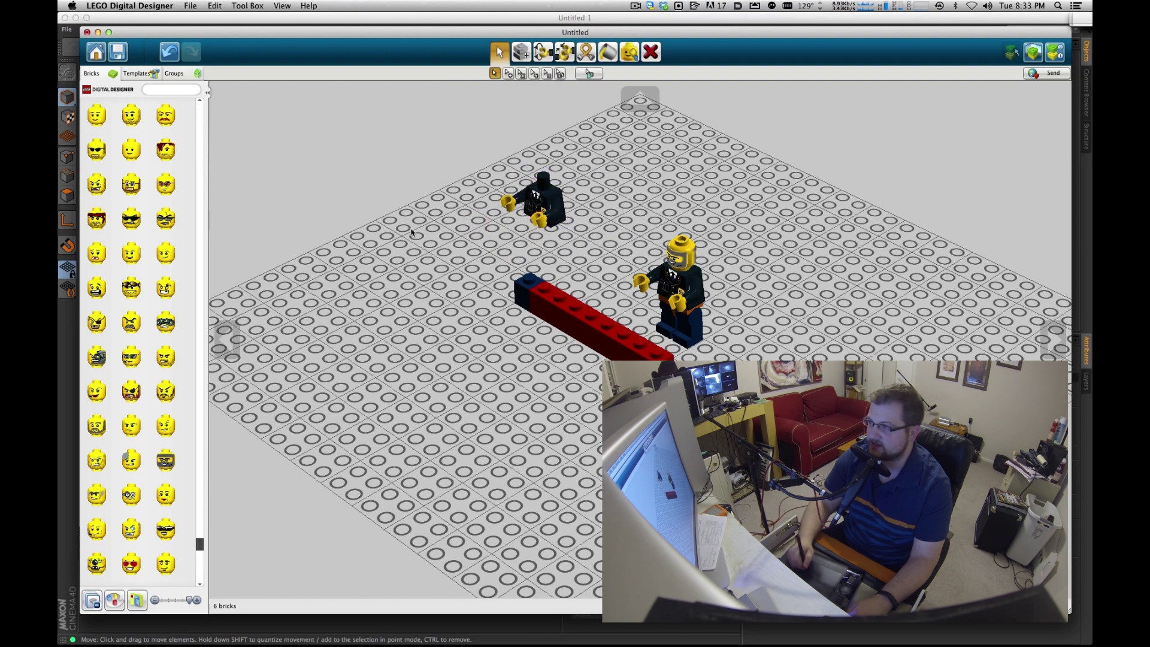
# Rotate the copied torso's front hand about its hinge to -160.43 degrees.
pyautogui.click(540, 56)
pyautogui.click(534, 207)
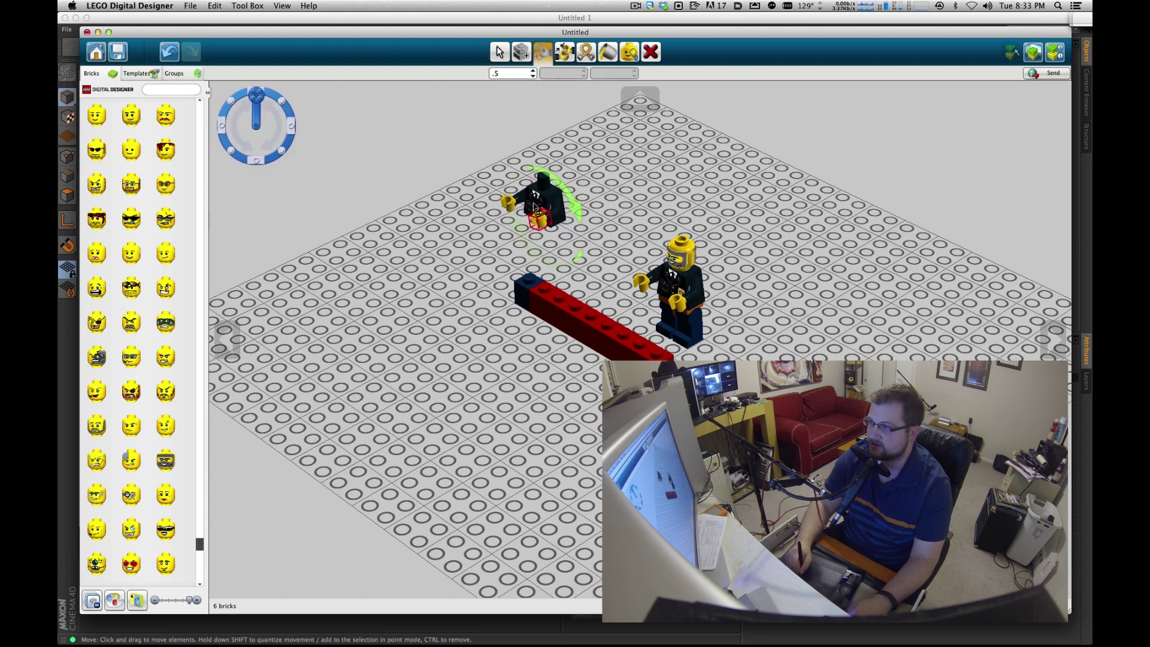
pyautogui.moveTo(582, 215); pyautogui.dragTo(476, 45)
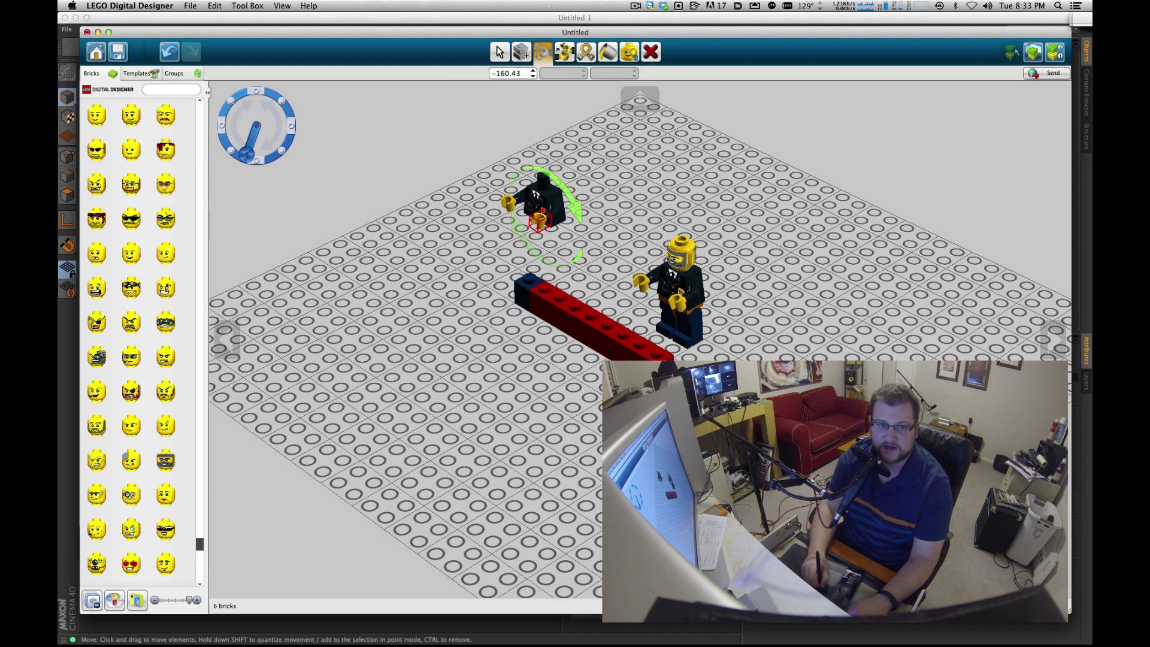
# Switch to Safari, open the LEGO Digital Designer public gallery and view the details of the Reddit creation.
pyautogui.press('super+Tab')
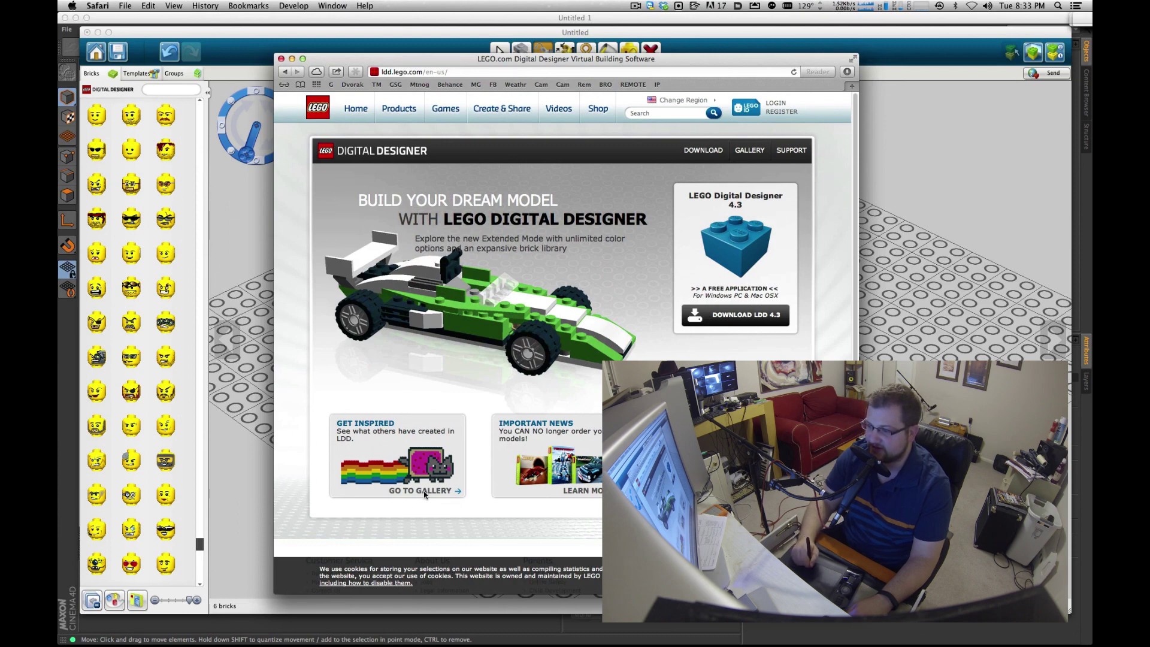
pyautogui.click(424, 493)
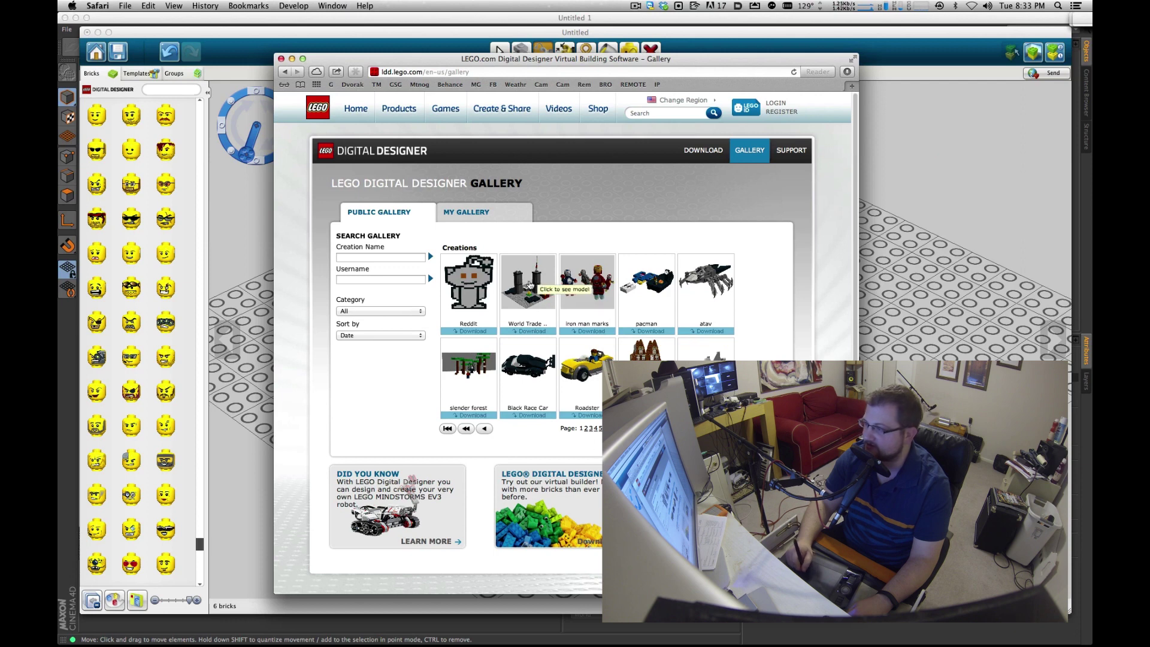
pyautogui.click(468, 287)
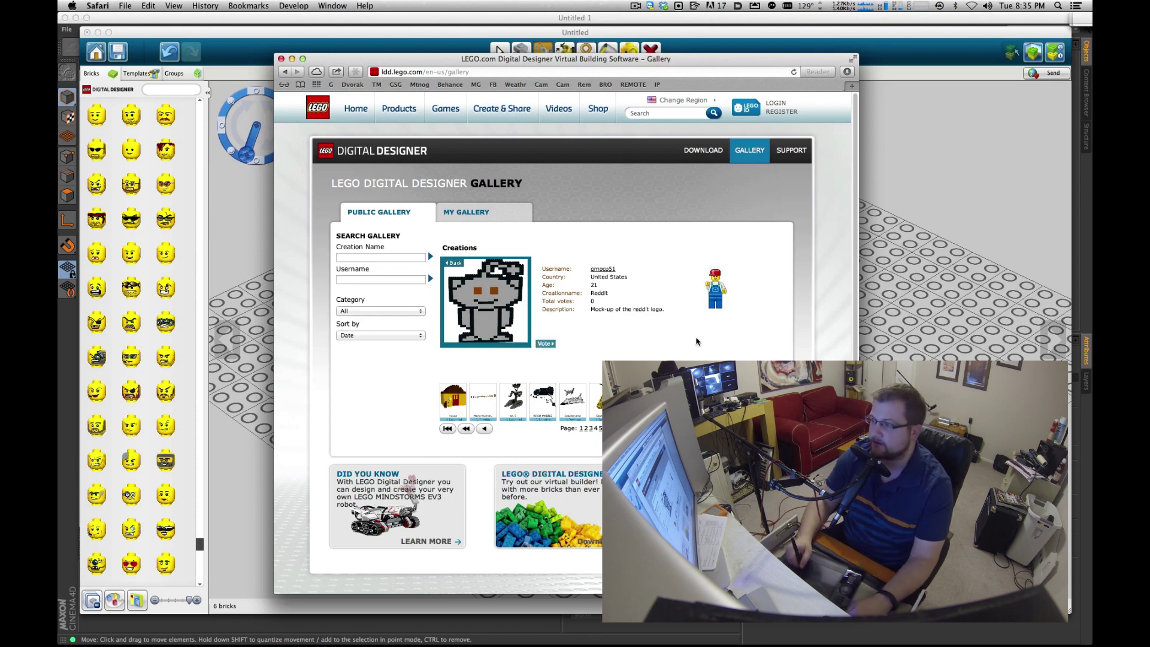
# Move the browser window out of view and switch to Finder.
pyautogui.moveTo(604, 60); pyautogui.dragTo(0, 90)
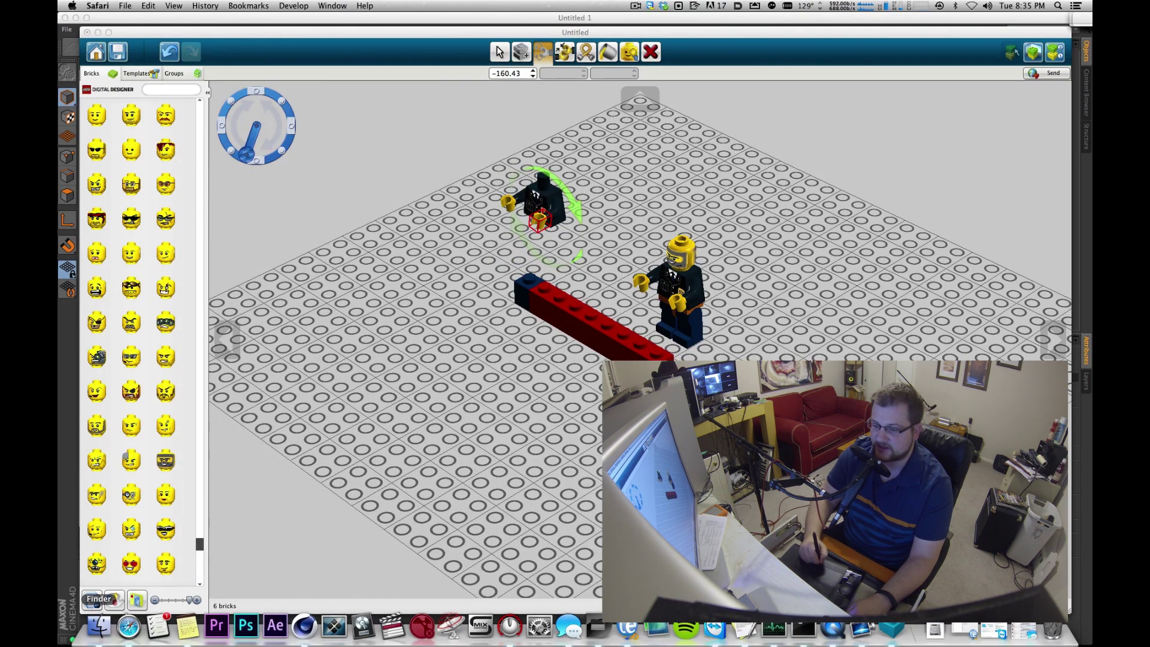
pyautogui.click(100, 638)
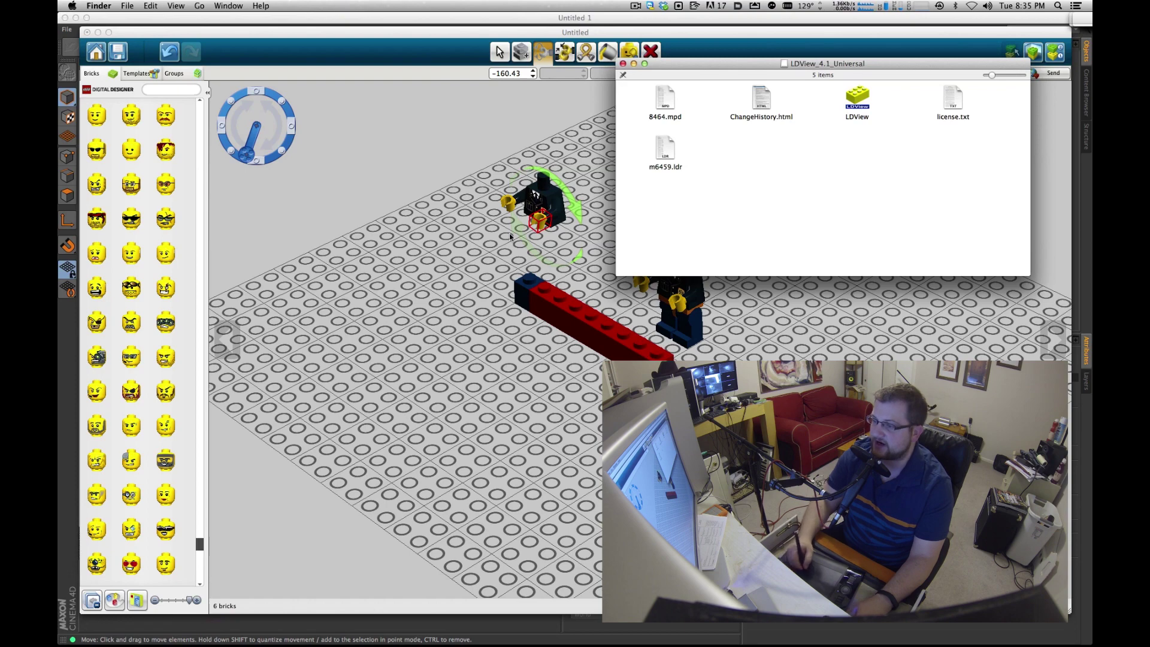
pyautogui.press('super+Tab')
pyautogui.press('super+Tab')
pyautogui.press('super+Tab')
pyautogui.press('super+Tab')
pyautogui.press('super+Tab')
pyautogui.press('super+Tab')
pyautogui.press('super+Tab')
pyautogui.press('super+Tab')
pyautogui.press('super+Tab')
pyautogui.press('super+Tab')
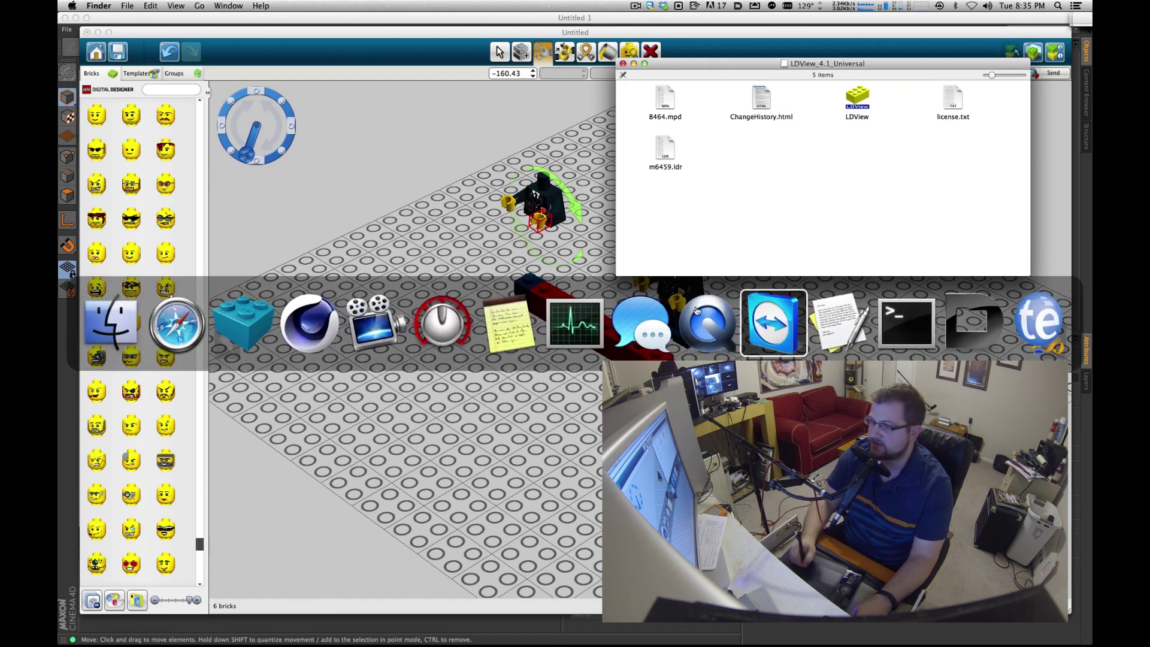
# Open a new Finder window and browse to 00088_Brograph, 016_Legos, From_GFX_DPT, c4d.
pyautogui.press('super+n')
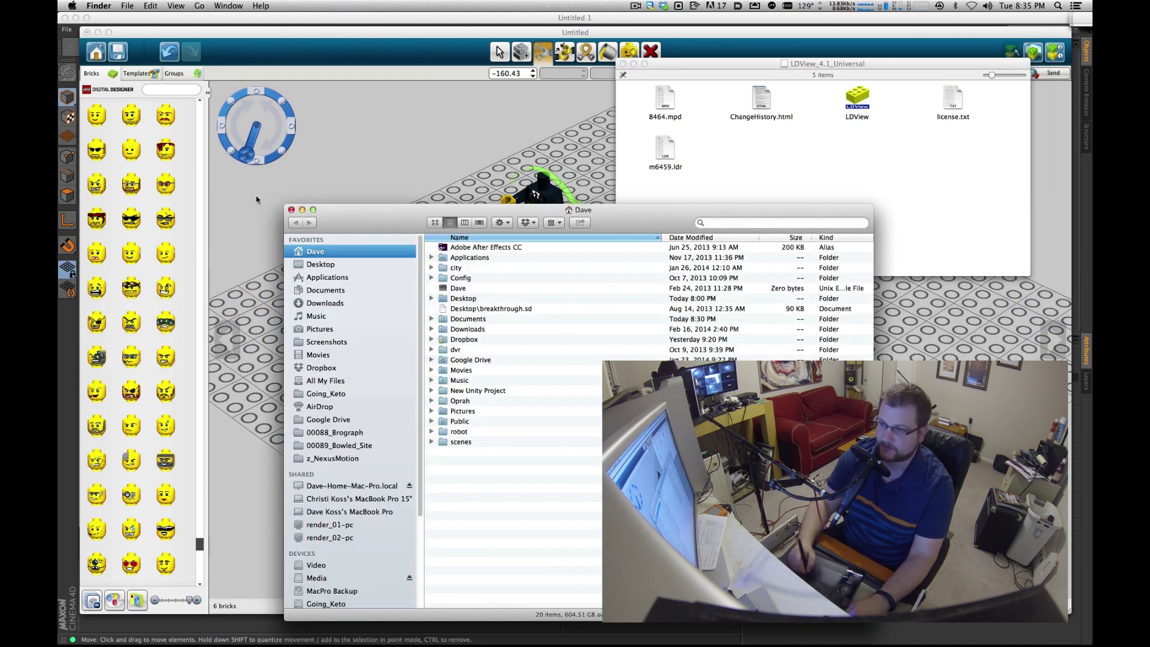
pyautogui.click(350, 446)
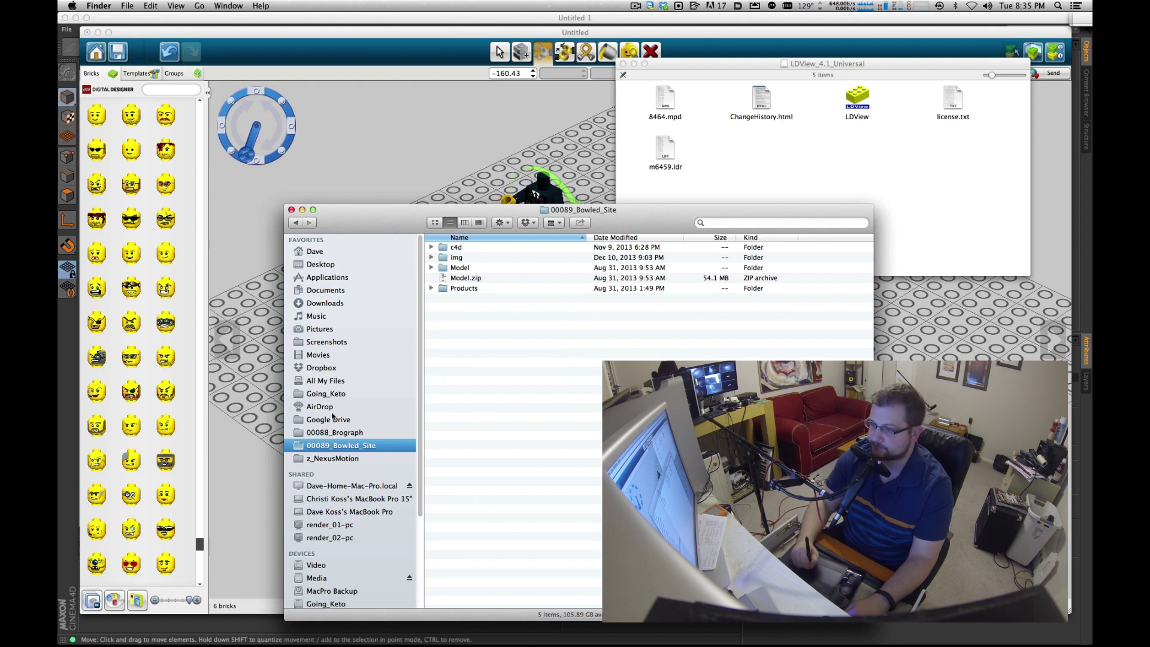
pyautogui.click(335, 432)
pyautogui.click(489, 383)
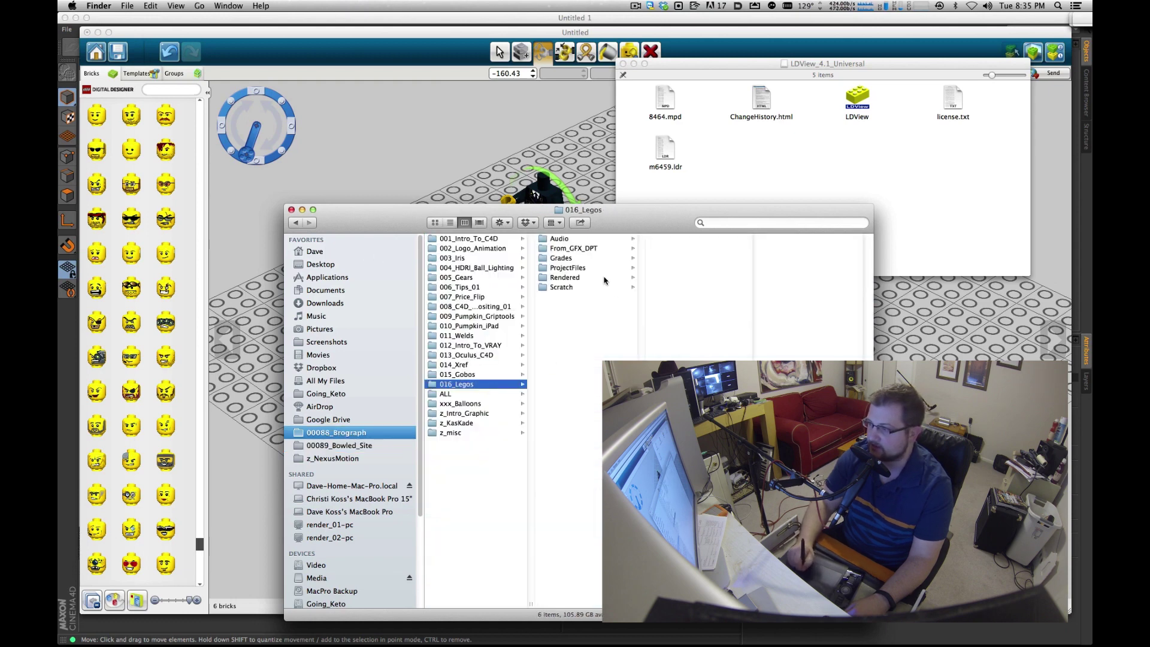
pyautogui.click(605, 248)
pyautogui.click(655, 247)
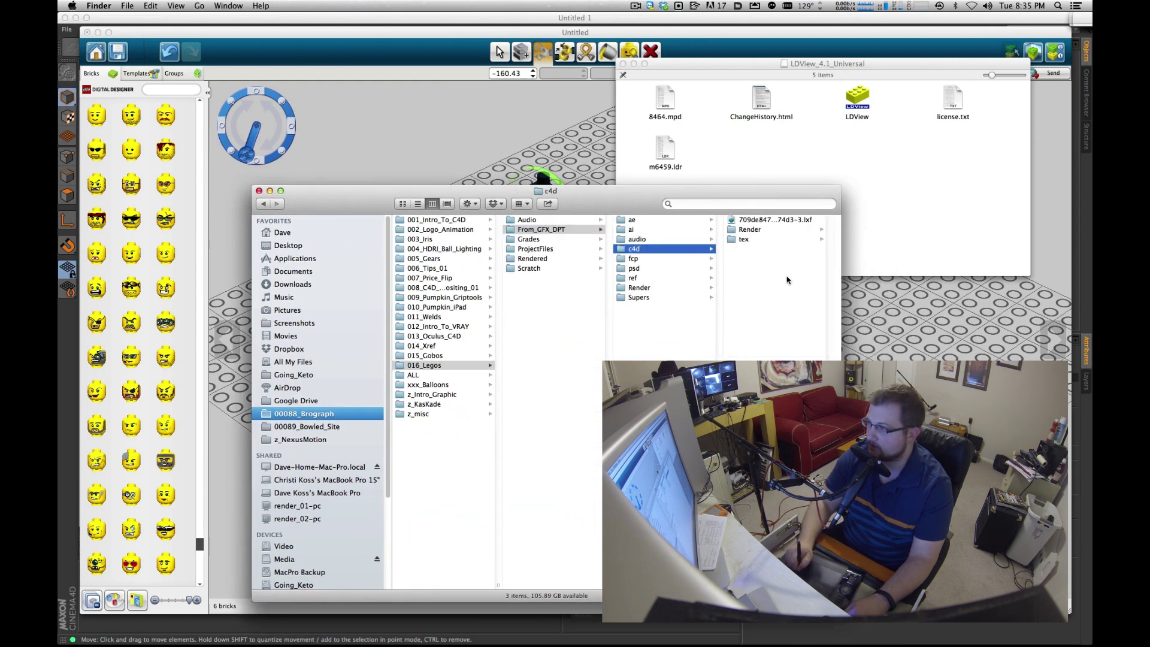
# Open the car model's .lxf file from the c4d folder in LEGO Digital Designer, discarding the changes to the Untitled model.
pyautogui.click(785, 221)
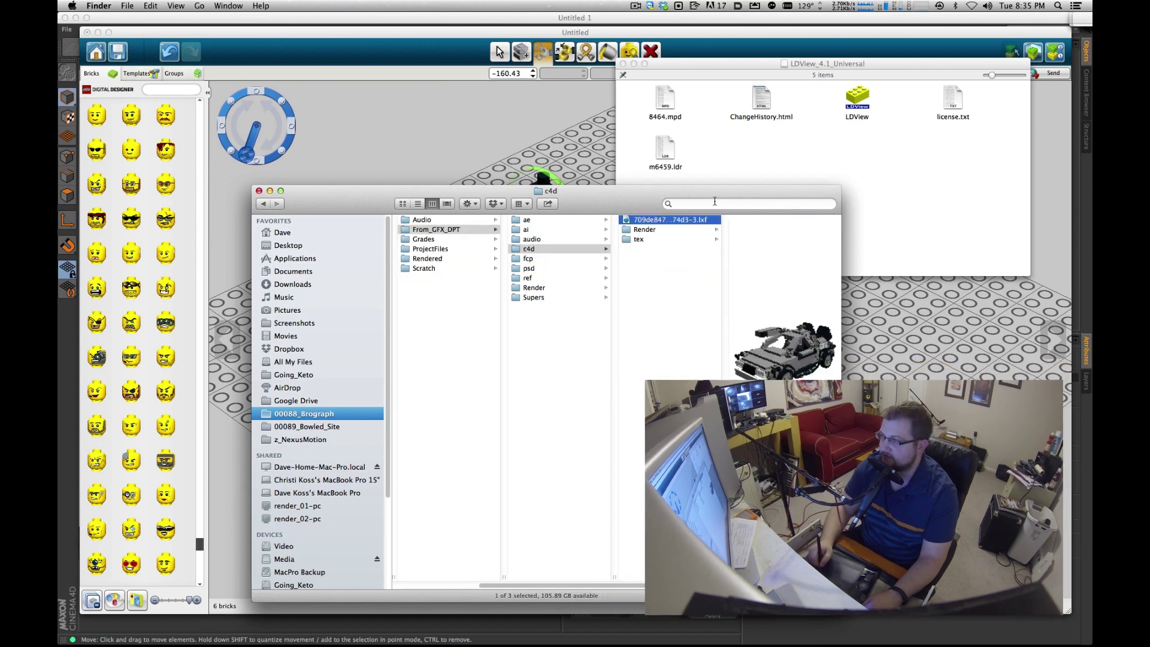
pyautogui.click(715, 203)
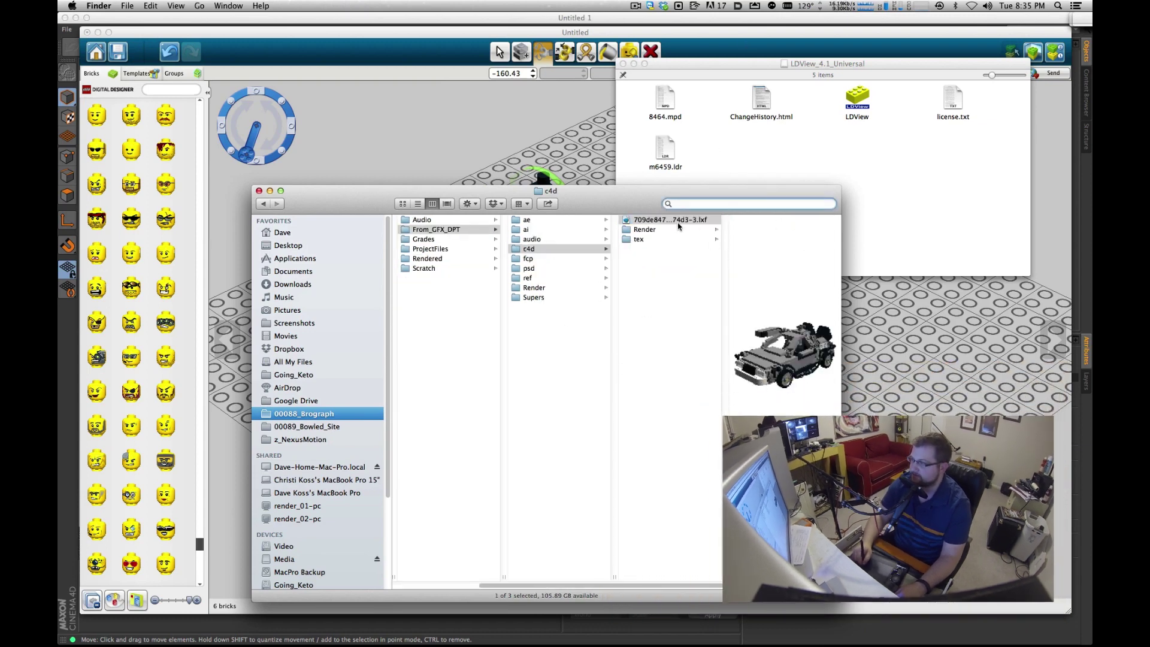
pyautogui.moveTo(679, 226); pyautogui.dragTo(881, 627)
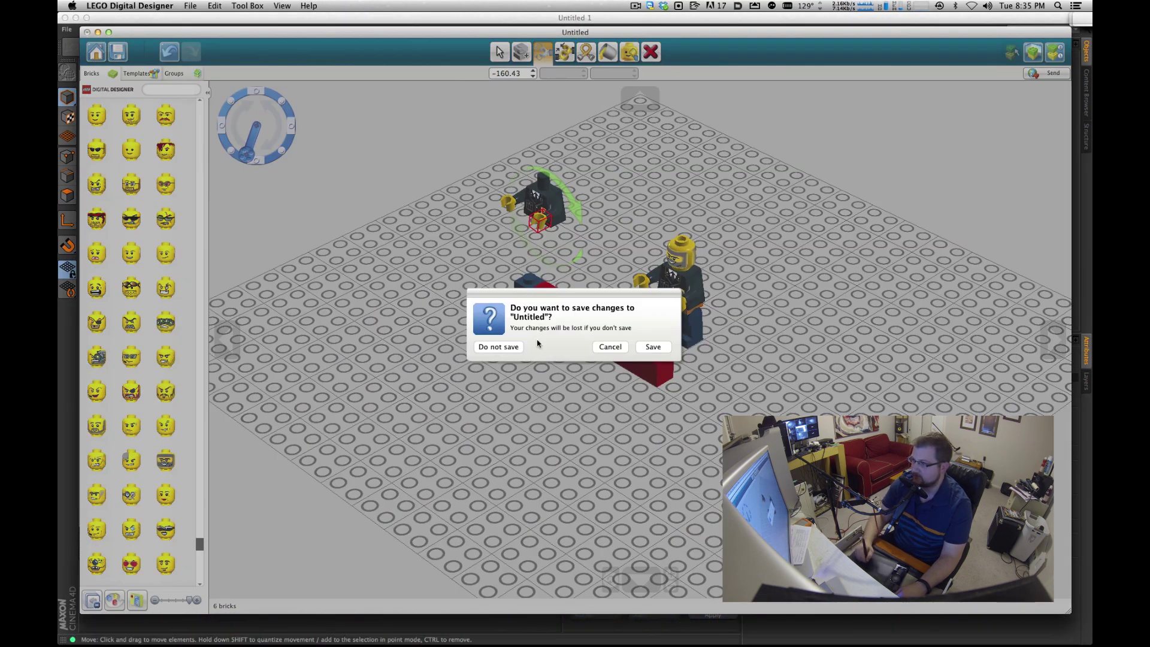
pyautogui.click(512, 350)
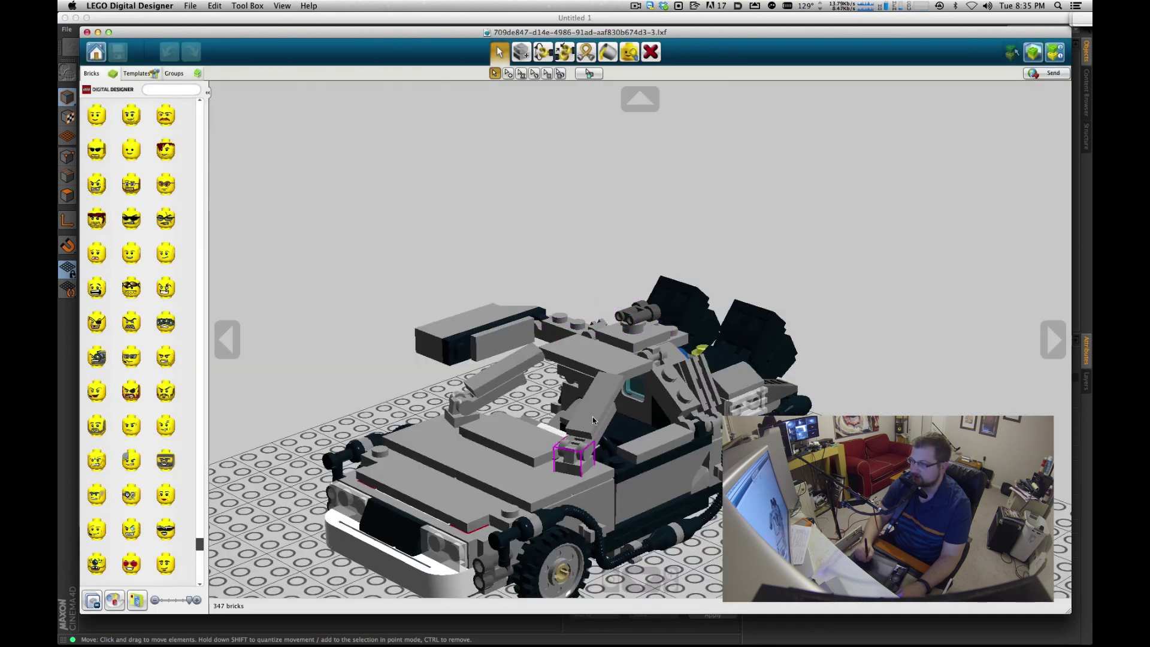
# Try pulling the hinged plate off the car's near windshield pillar, and undo the move.
pyautogui.moveTo(592, 416); pyautogui.dragTo(386, 393)
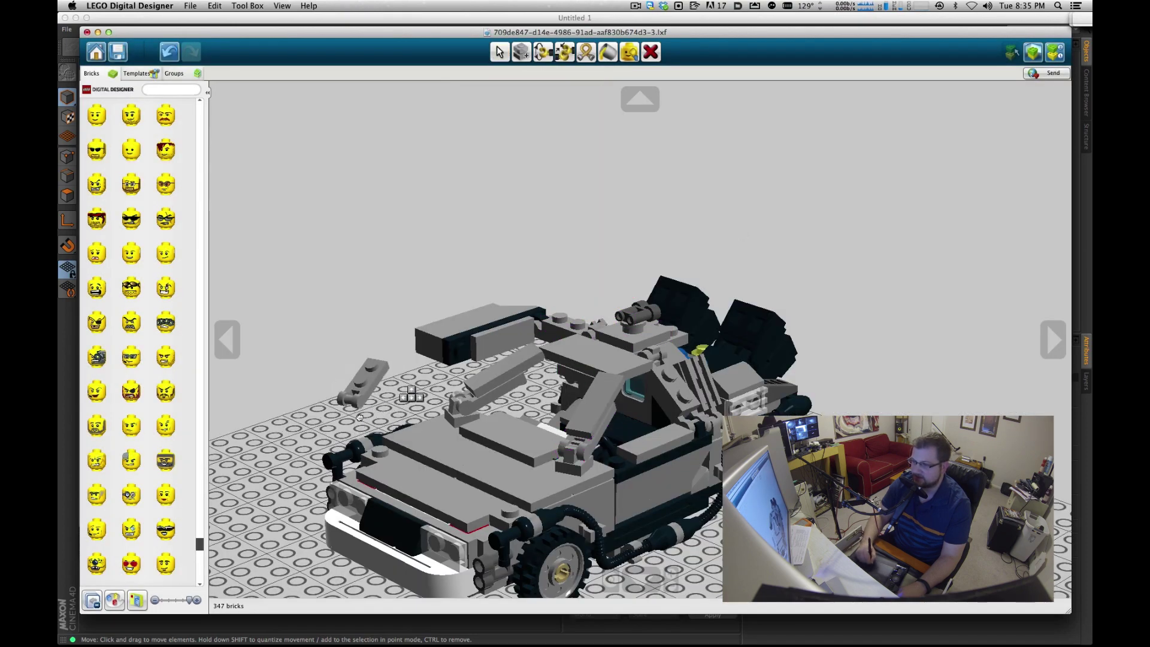
pyautogui.press('super+z')
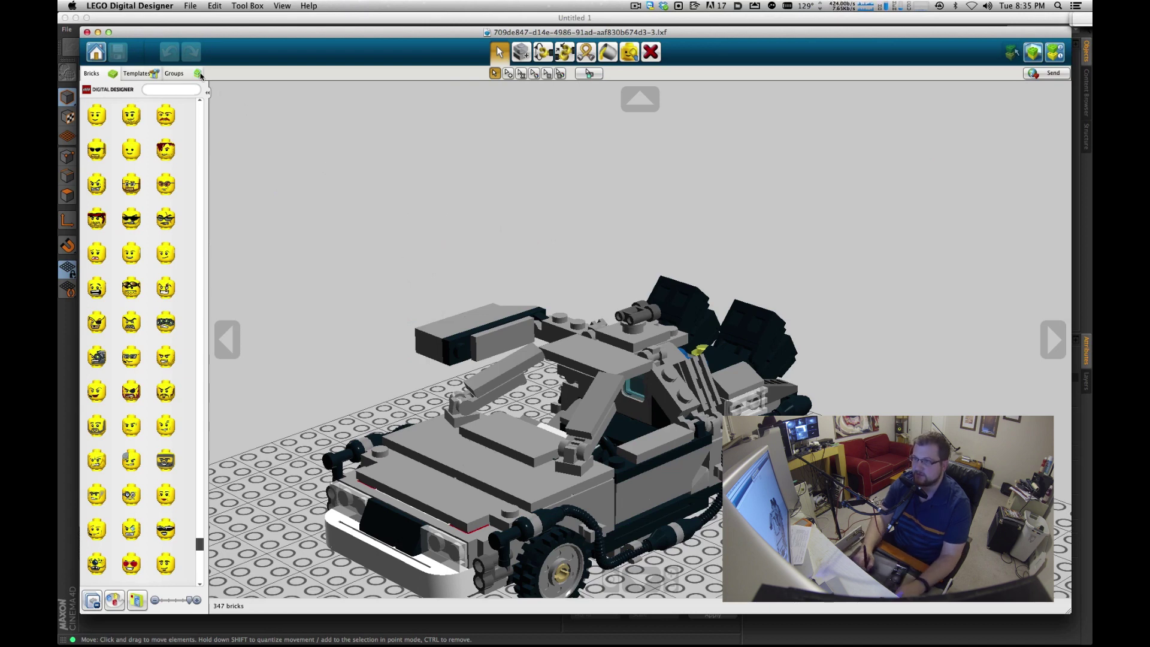
# Export the car model to the c4d folder as an LDraw file (*.ldr) named delorian.
pyautogui.click(188, 7)
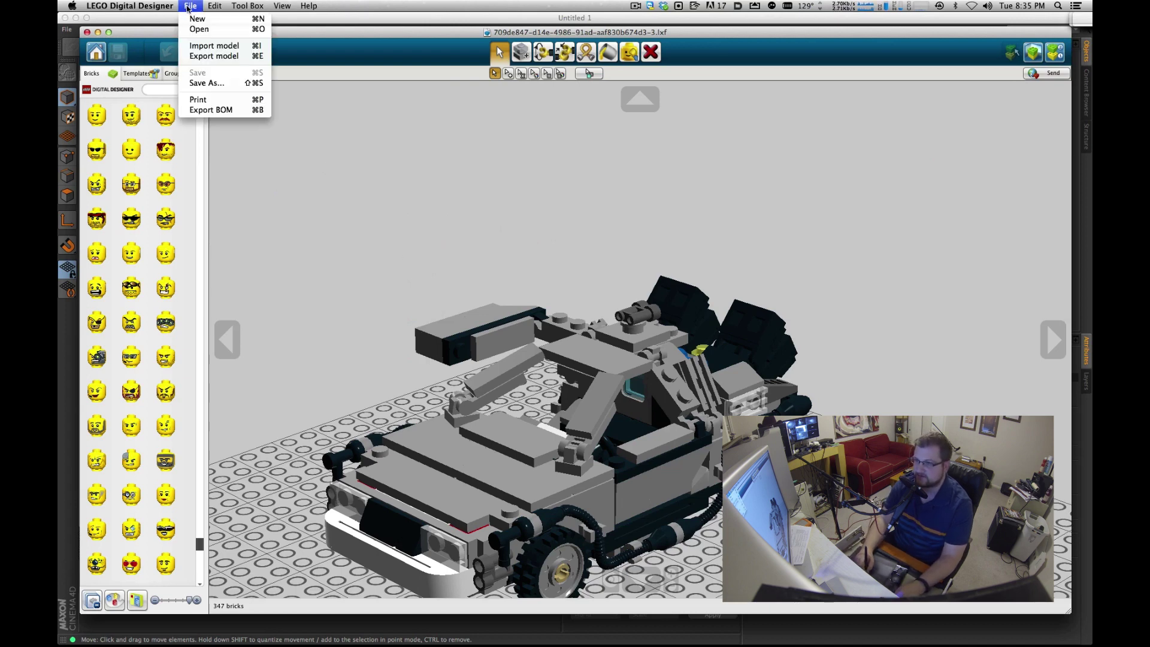
pyautogui.click(211, 57)
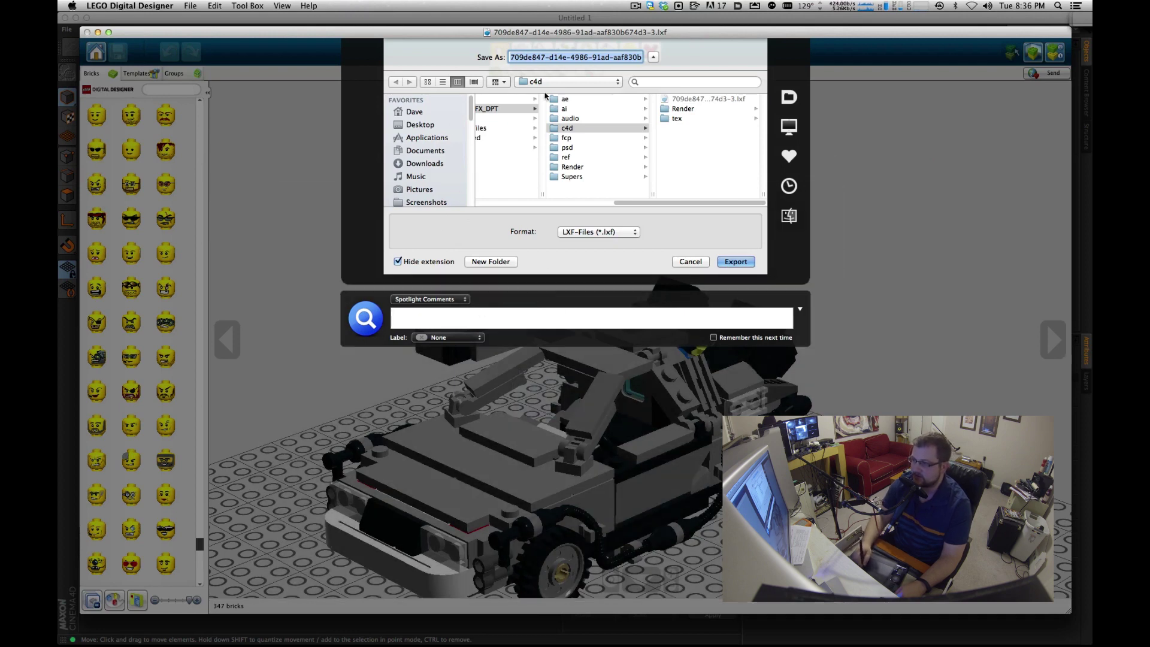
pyautogui.click(578, 233)
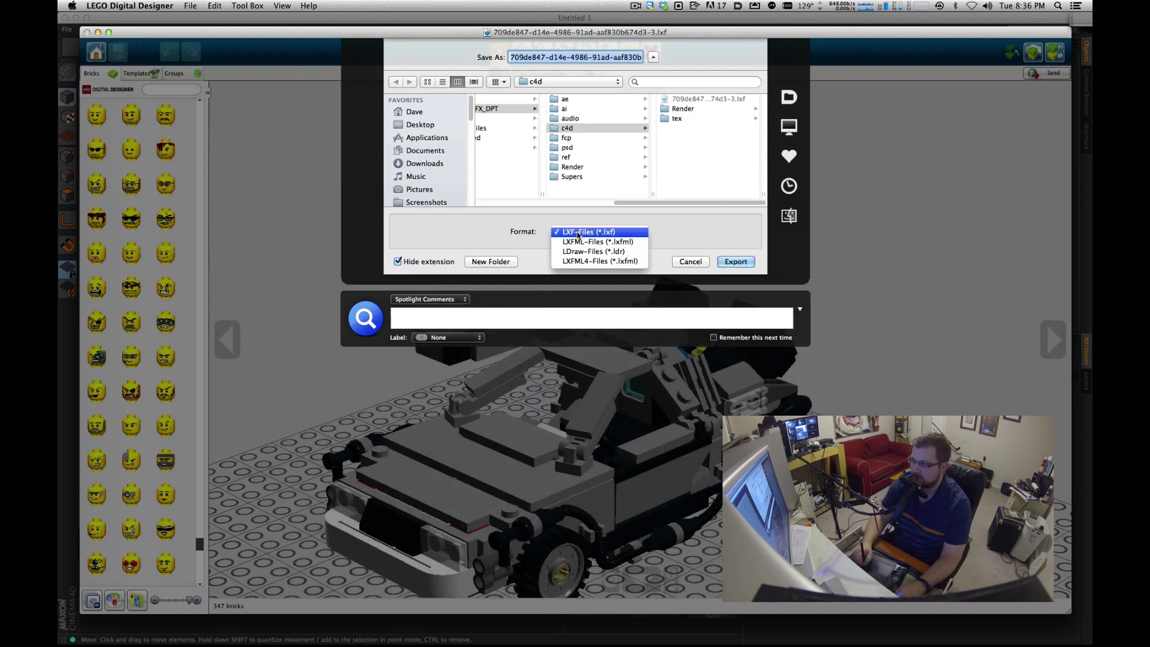
pyautogui.click(628, 251)
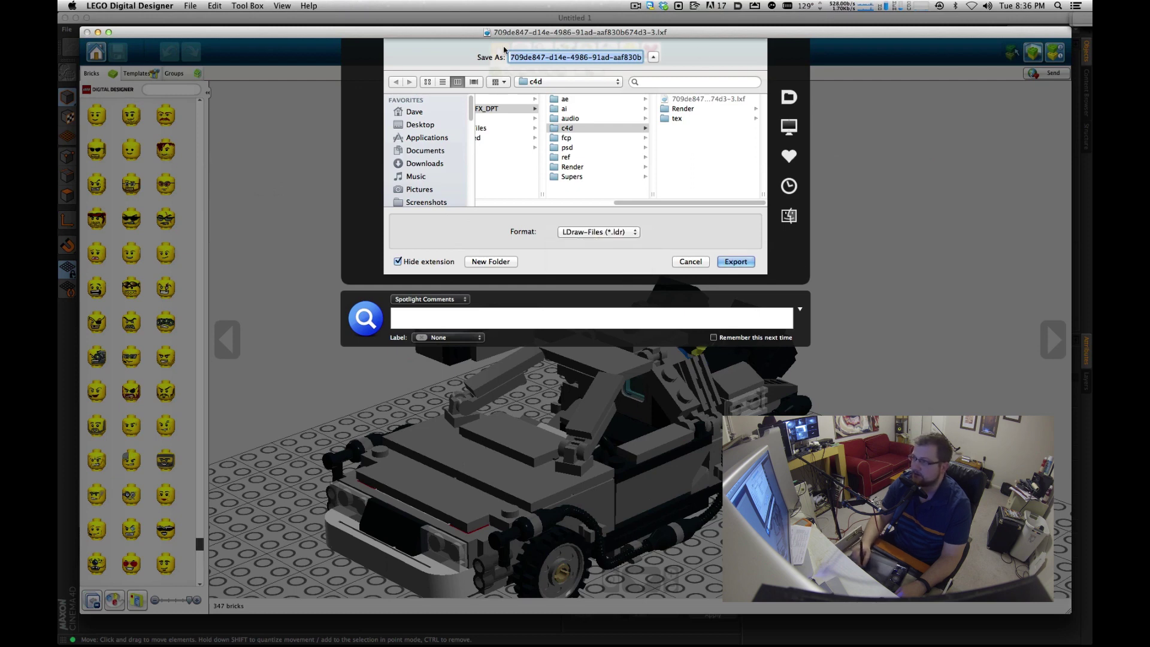
pyautogui.click(559, 128)
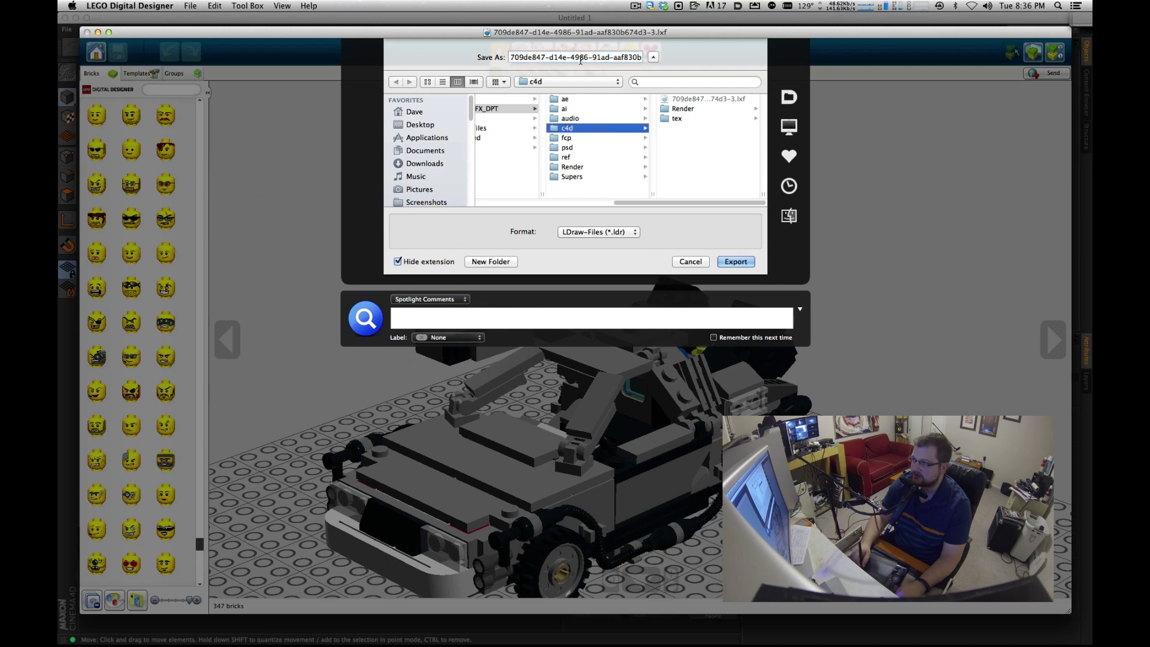
pyautogui.tripleClick(585, 56)
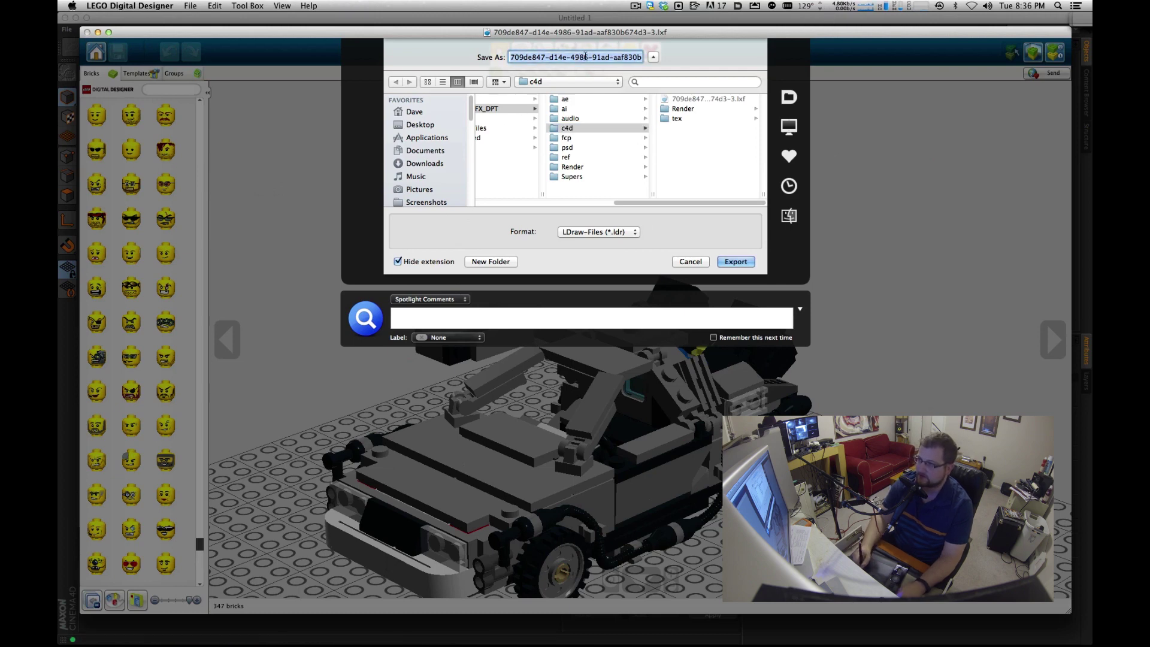
pyautogui.write('delor')
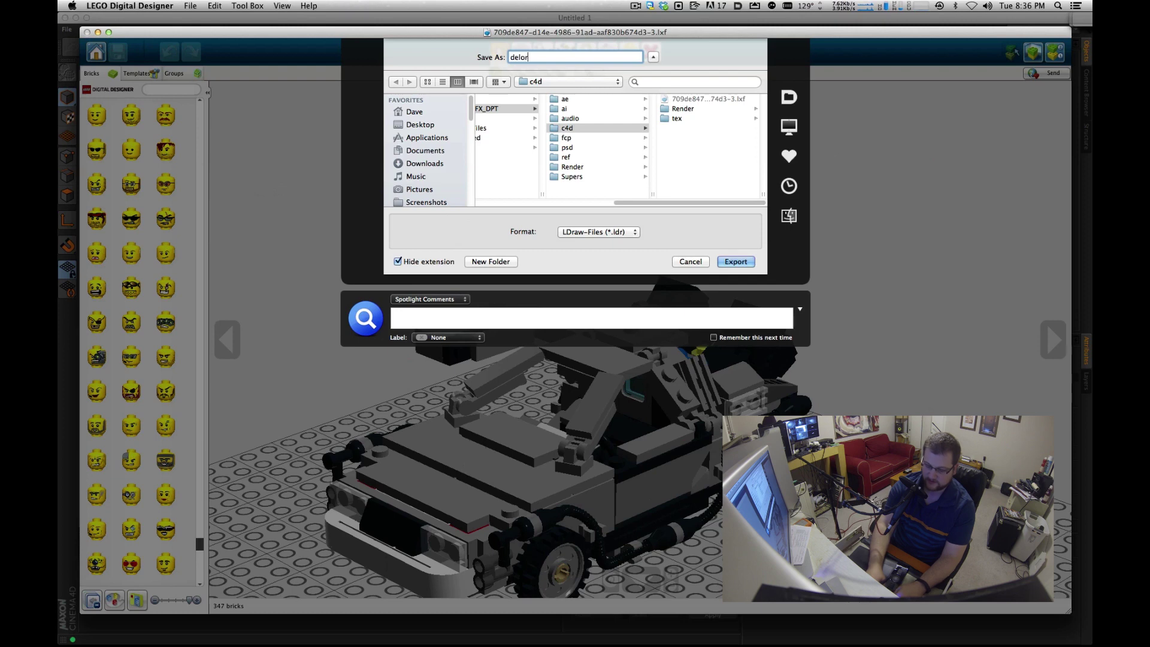
pyautogui.write('ean')
pyautogui.press('Return')
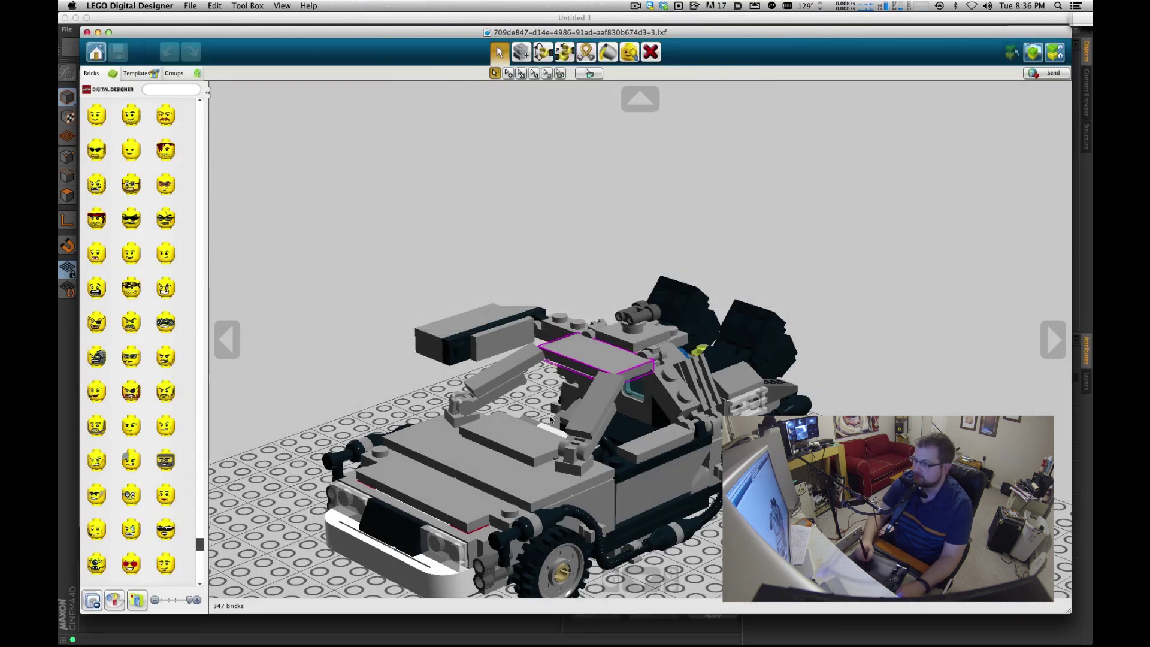
# Switch to Finder and preview the text contents of delorian.ldr in the c4d folder.
pyautogui.click(105, 638)
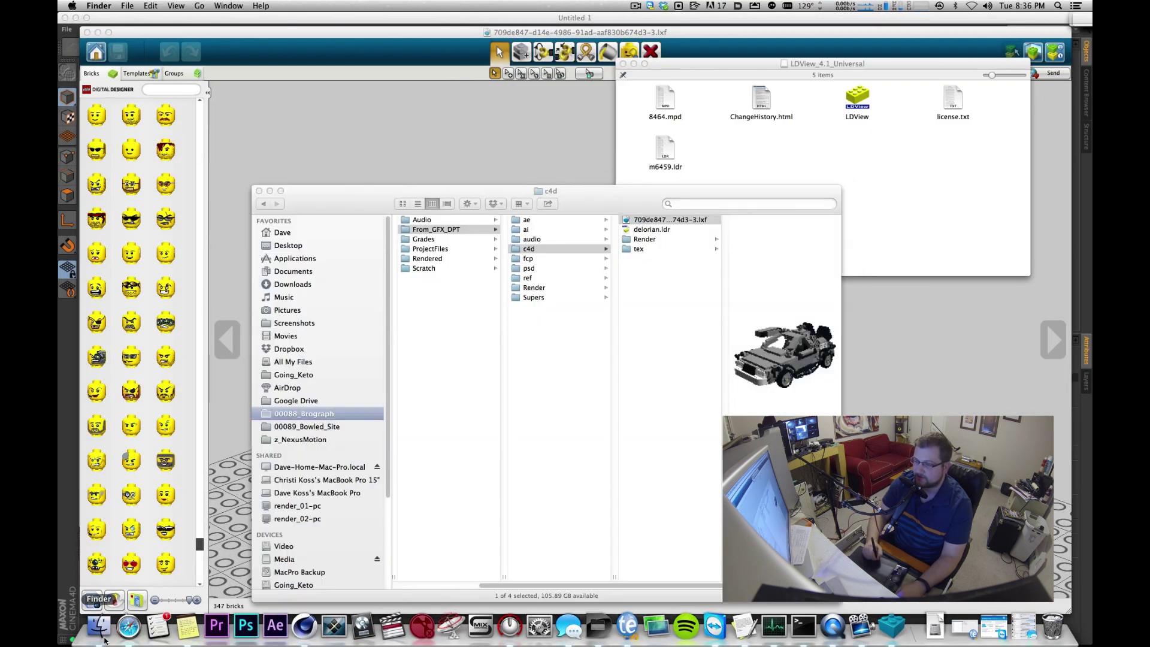
pyautogui.click(668, 230)
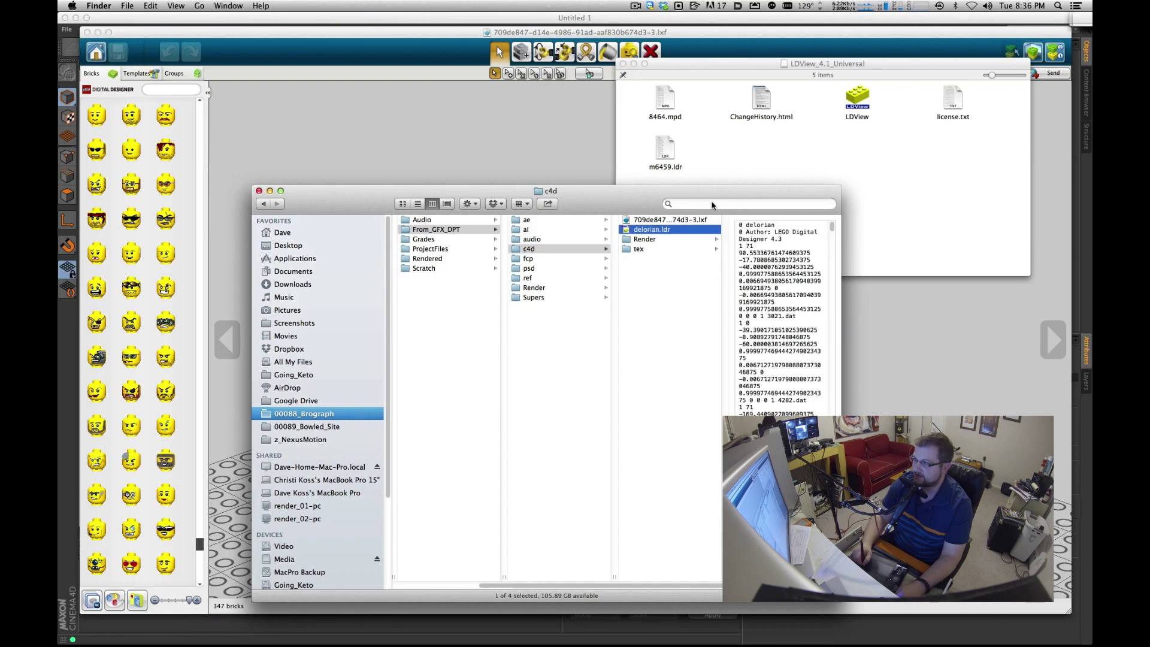
pyautogui.press('space')
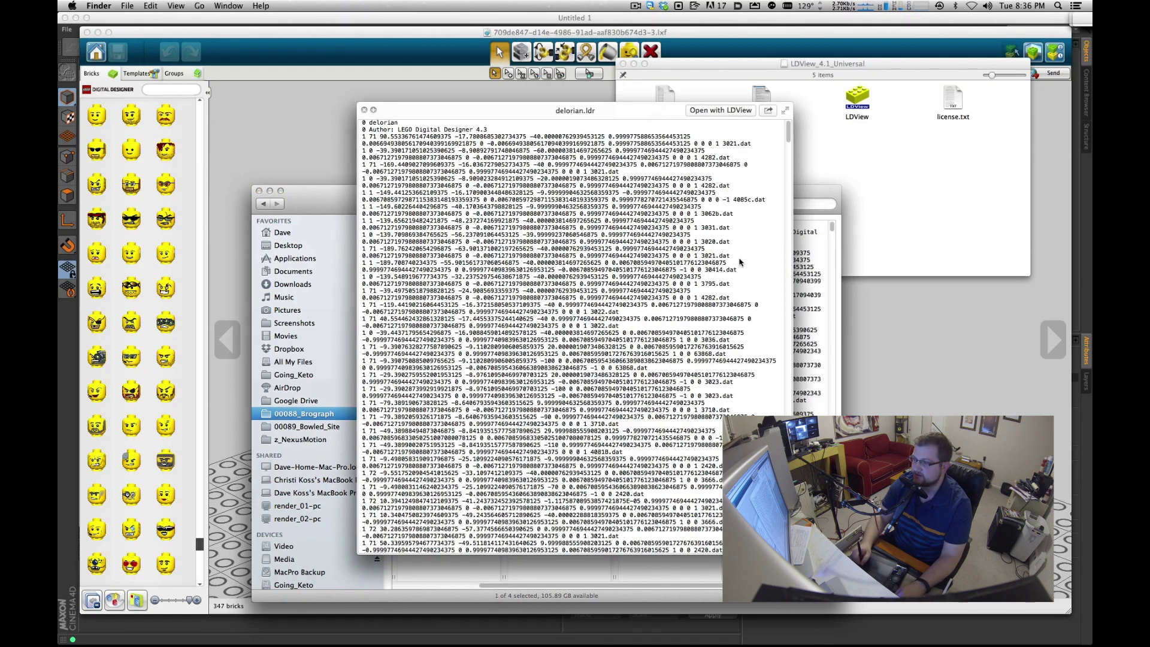
pyautogui.moveTo(792, 136); pyautogui.dragTo(724, 64)
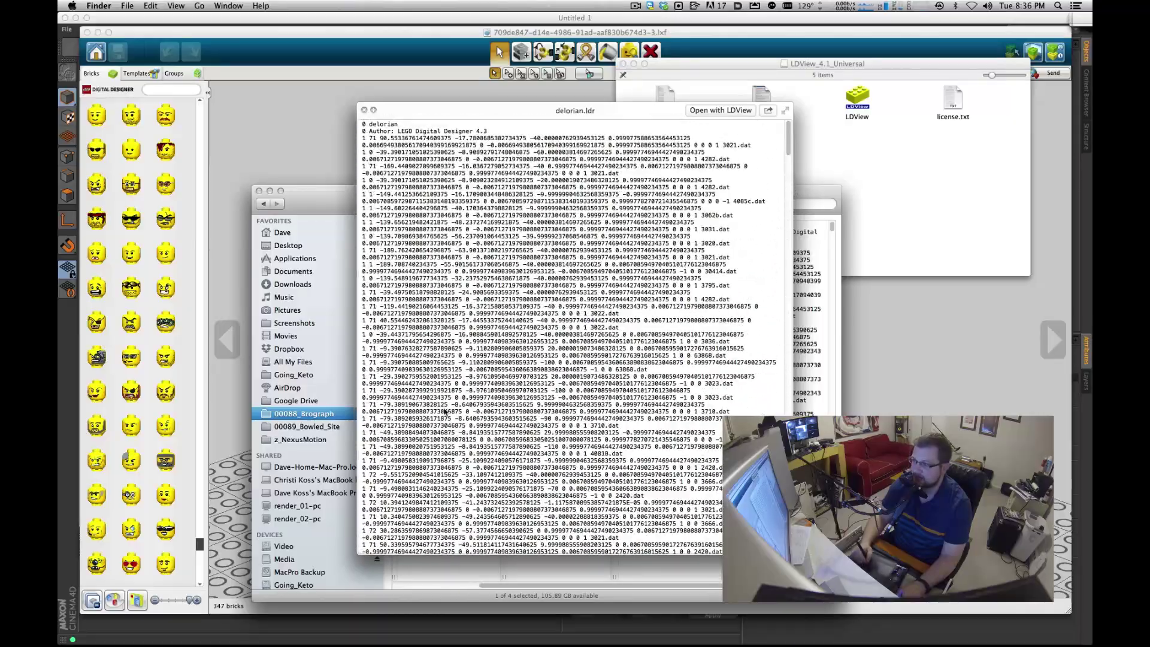
pyautogui.press('space')
# Launch LDView from the LDView_4.1_Universal window and have it download the LDraw parts library from ldraw.org.
pyautogui.click(924, 154)
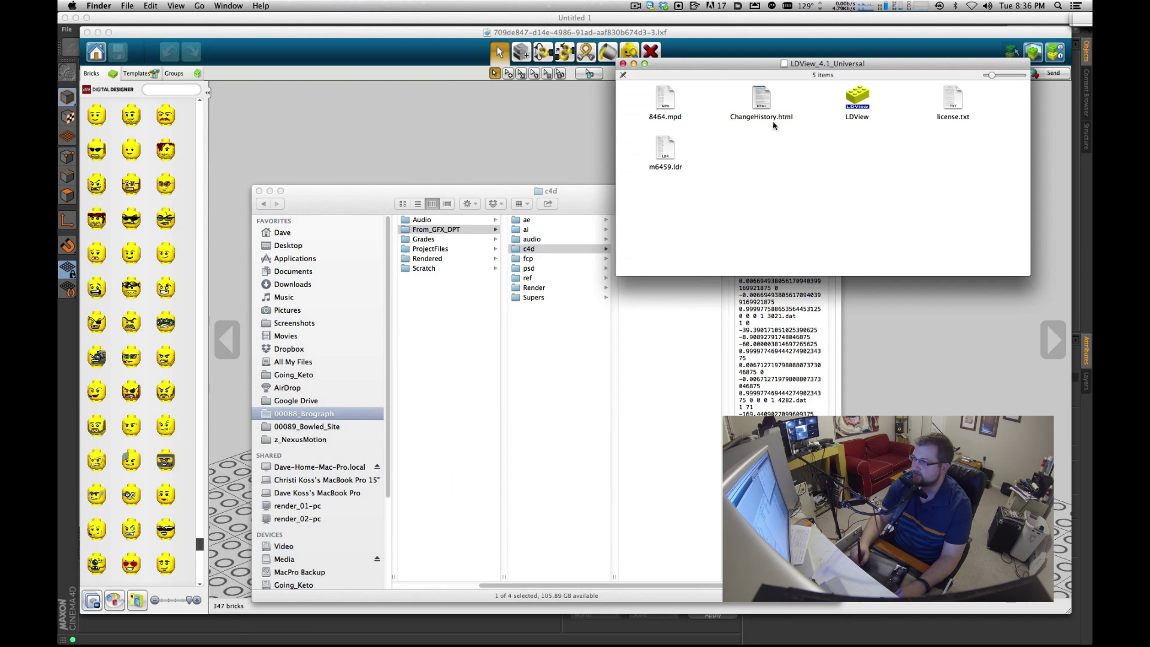
pyautogui.moveTo(865, 64); pyautogui.dragTo(758, 92)
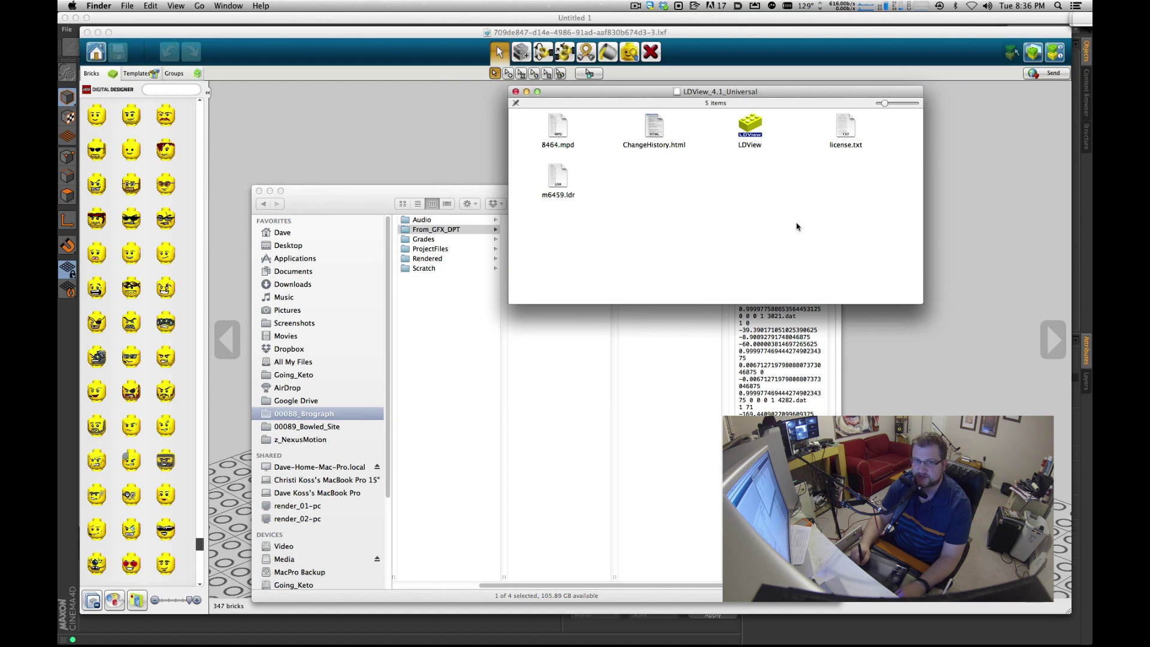
pyautogui.doubleClick(751, 124)
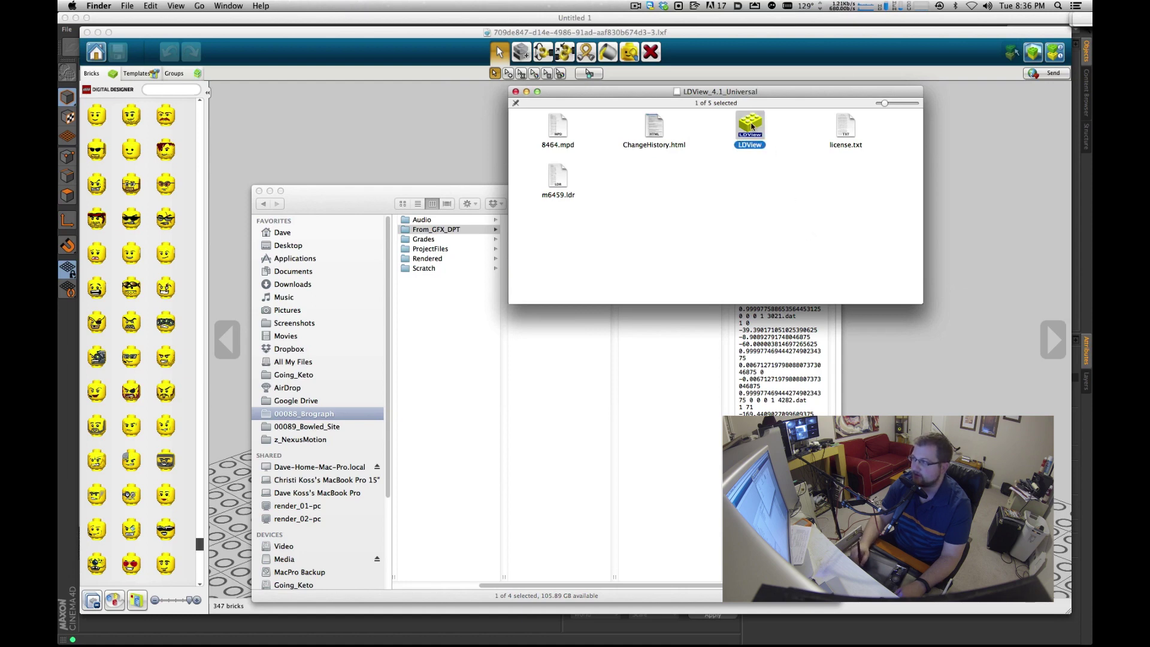
pyautogui.click(674, 242)
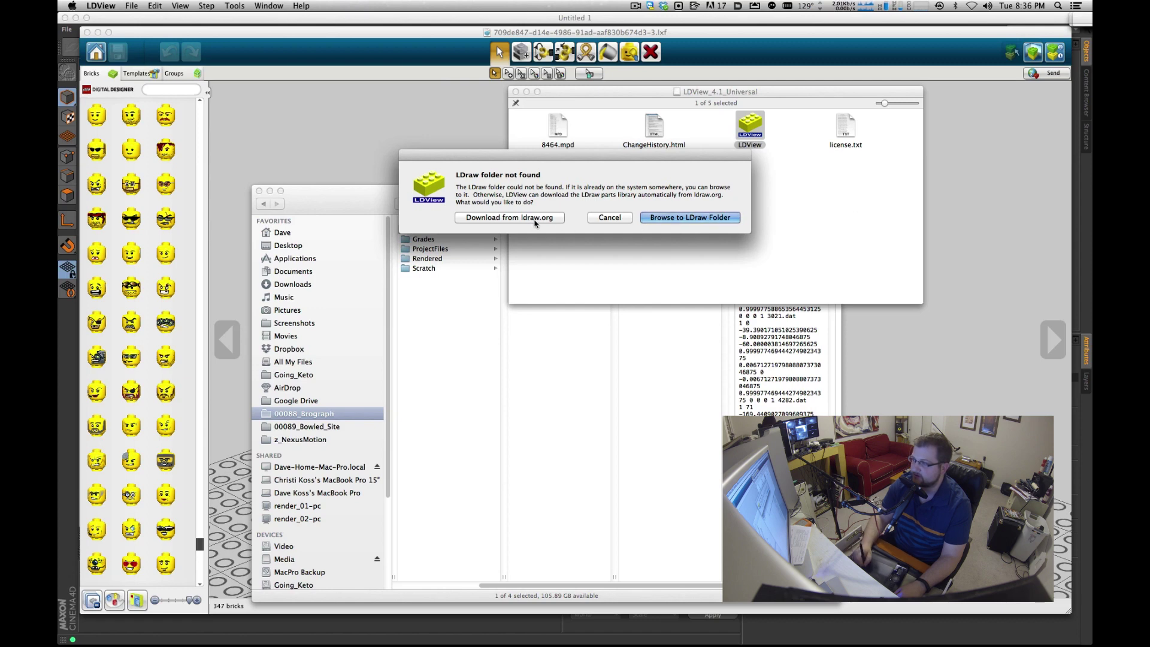
pyautogui.click(535, 219)
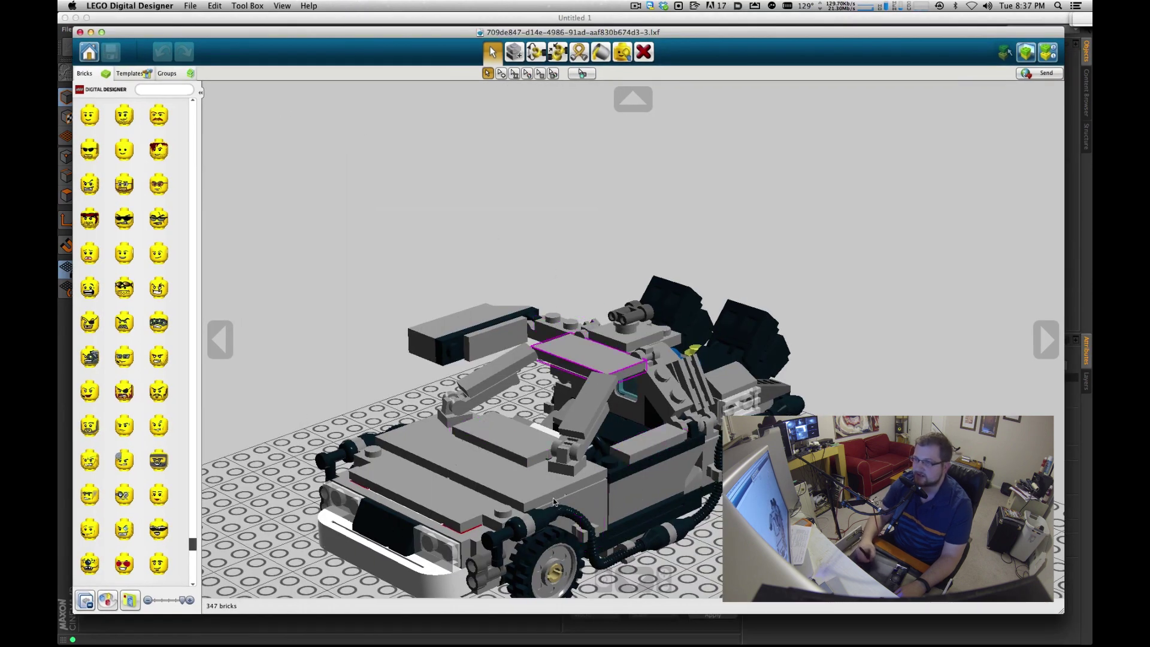
# In LEGO Digital Designer, enter Building guide mode for the car and advance one at a time through the first assembly steps.
pyautogui.click(246, 6)
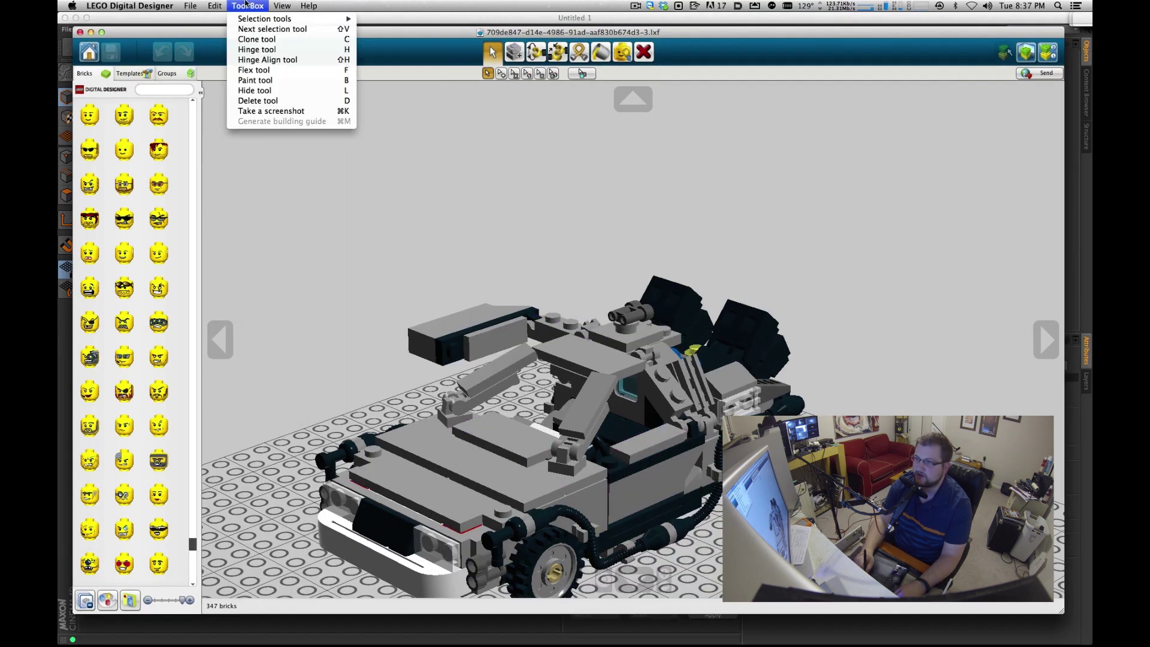
pyautogui.moveTo(288, 3)
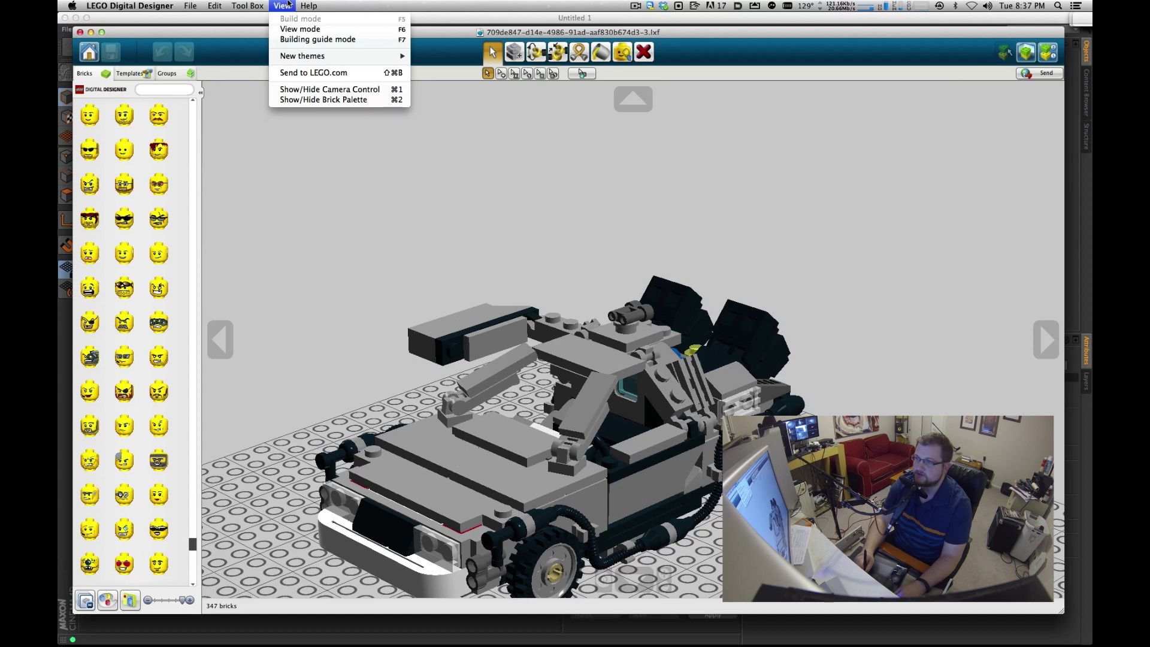
pyautogui.click(303, 39)
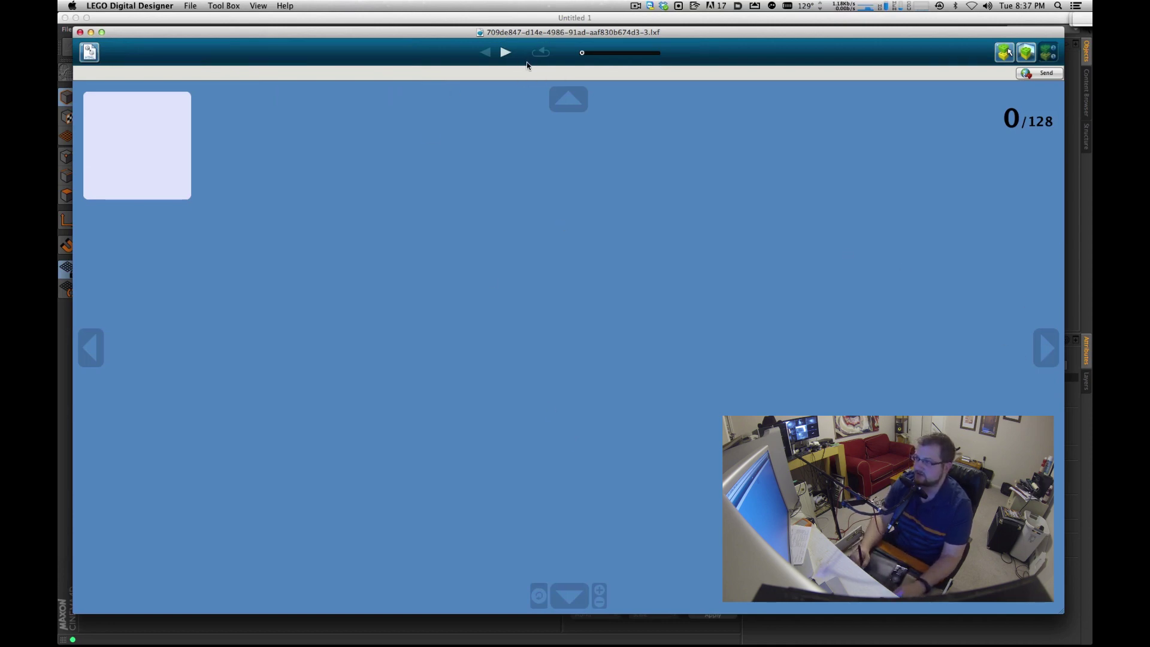
pyautogui.click(507, 54)
pyautogui.click(507, 54)
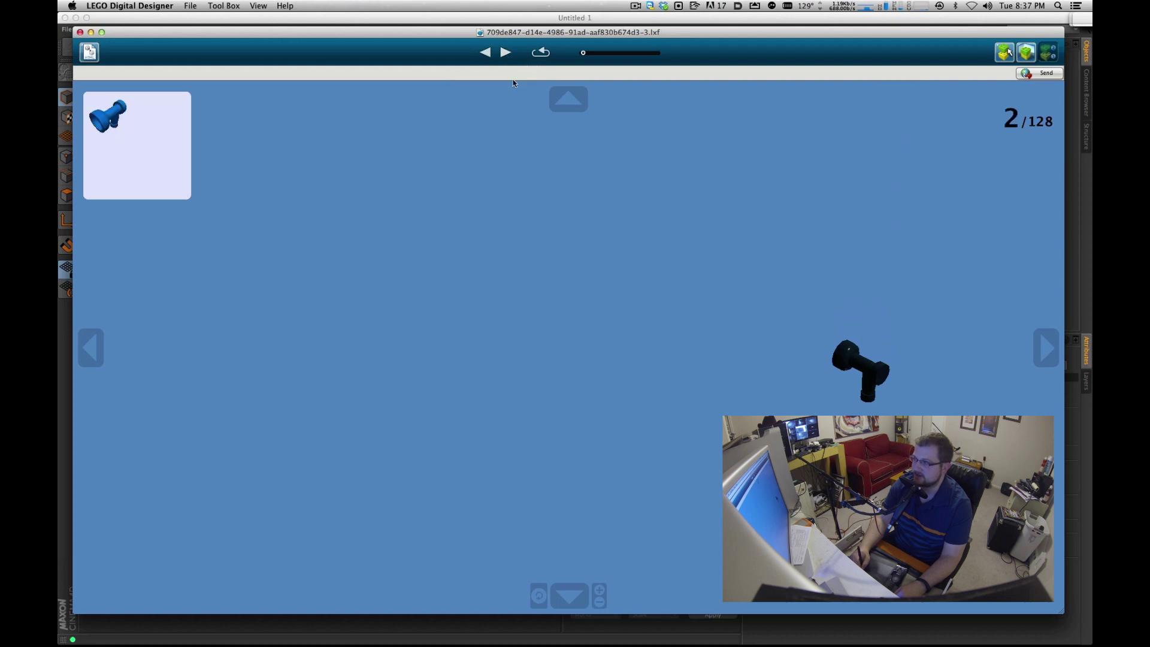
pyautogui.click(508, 56)
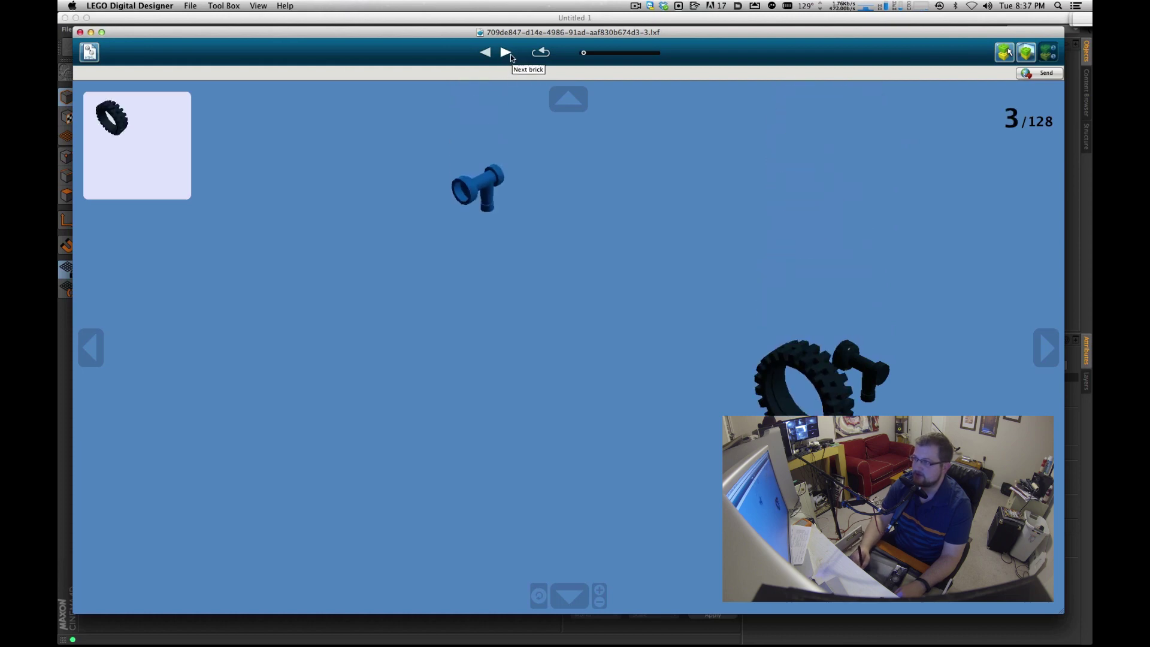
pyautogui.click(510, 55)
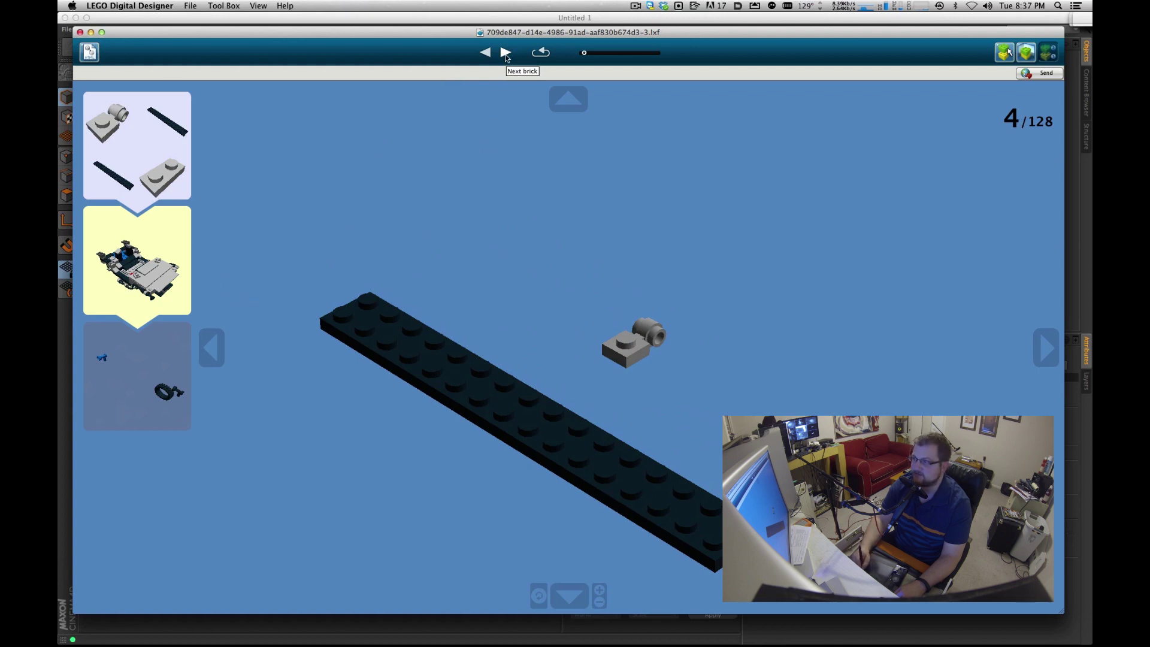
pyautogui.click(506, 54)
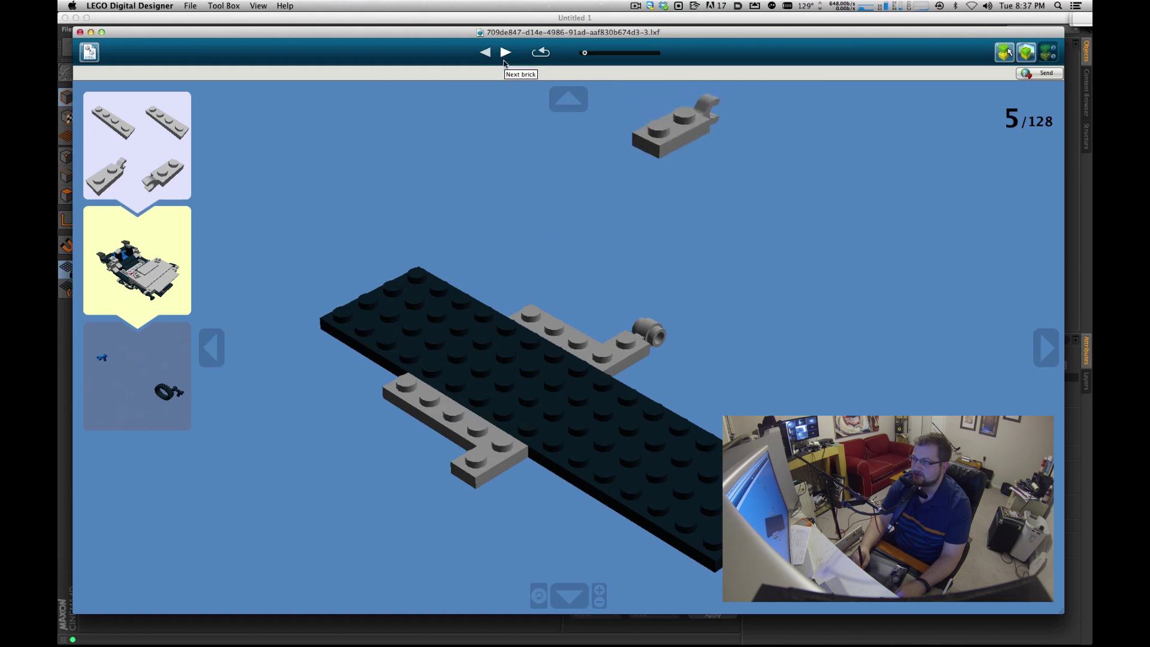
pyautogui.click(506, 57)
pyautogui.click(505, 58)
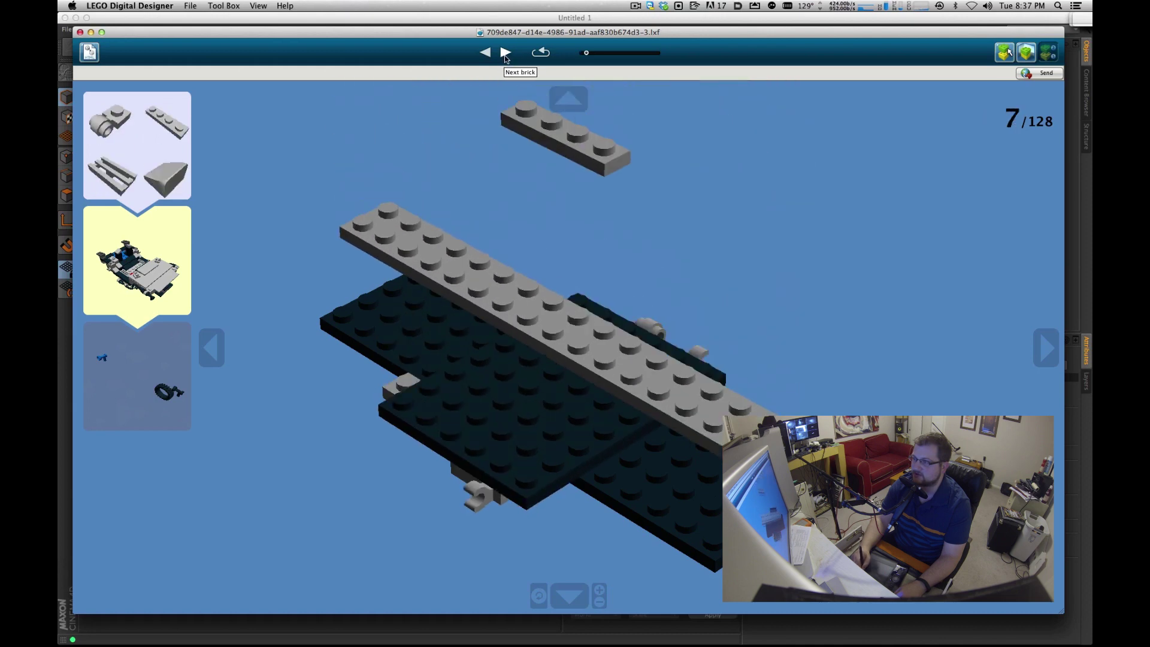
pyautogui.click(505, 58)
pyautogui.click(504, 57)
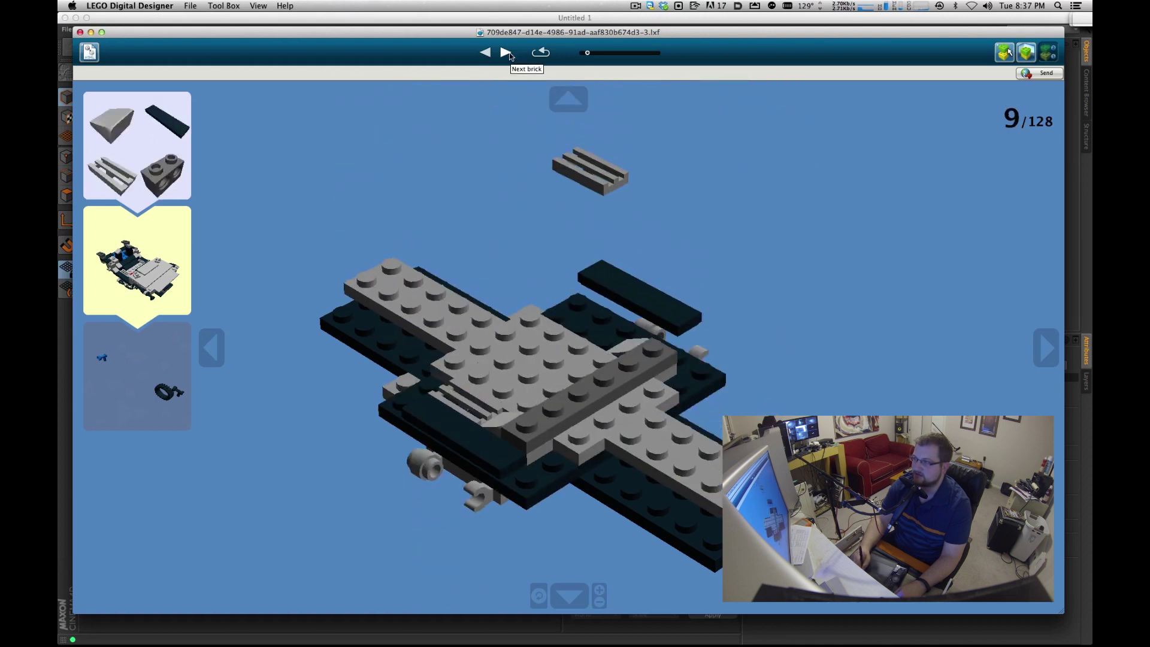
pyautogui.click(505, 55)
# Jump ahead in the building guide to step 34 and step 82, and advance to step 84.
pyautogui.click(602, 54)
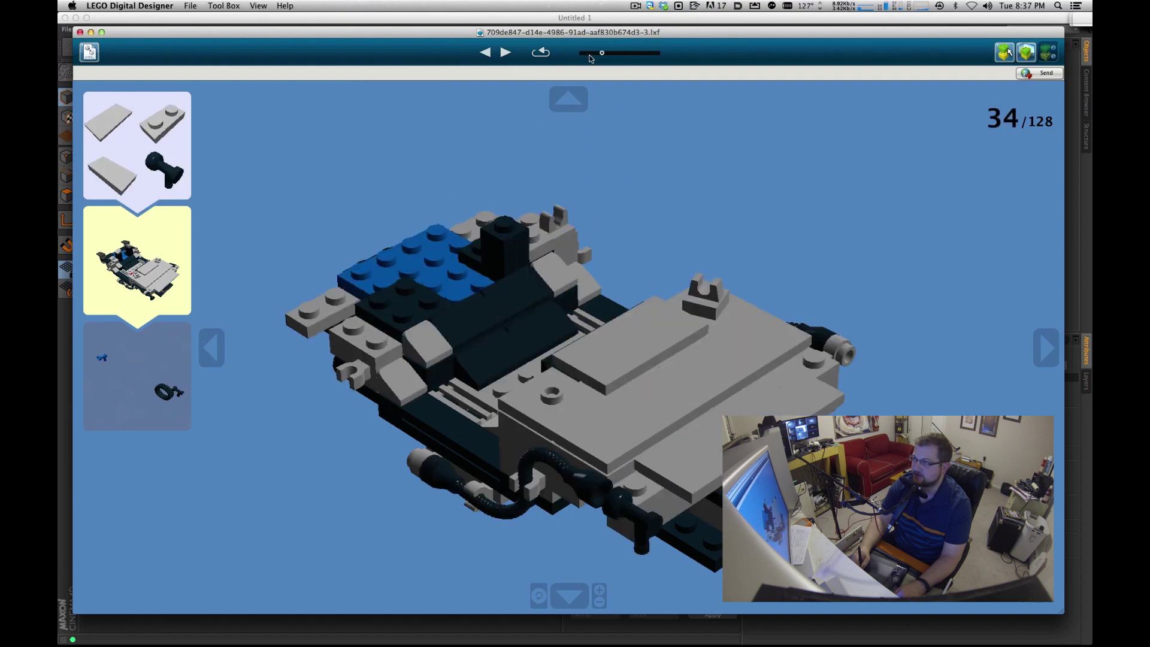
pyautogui.moveTo(602, 52); pyautogui.dragTo(630, 52)
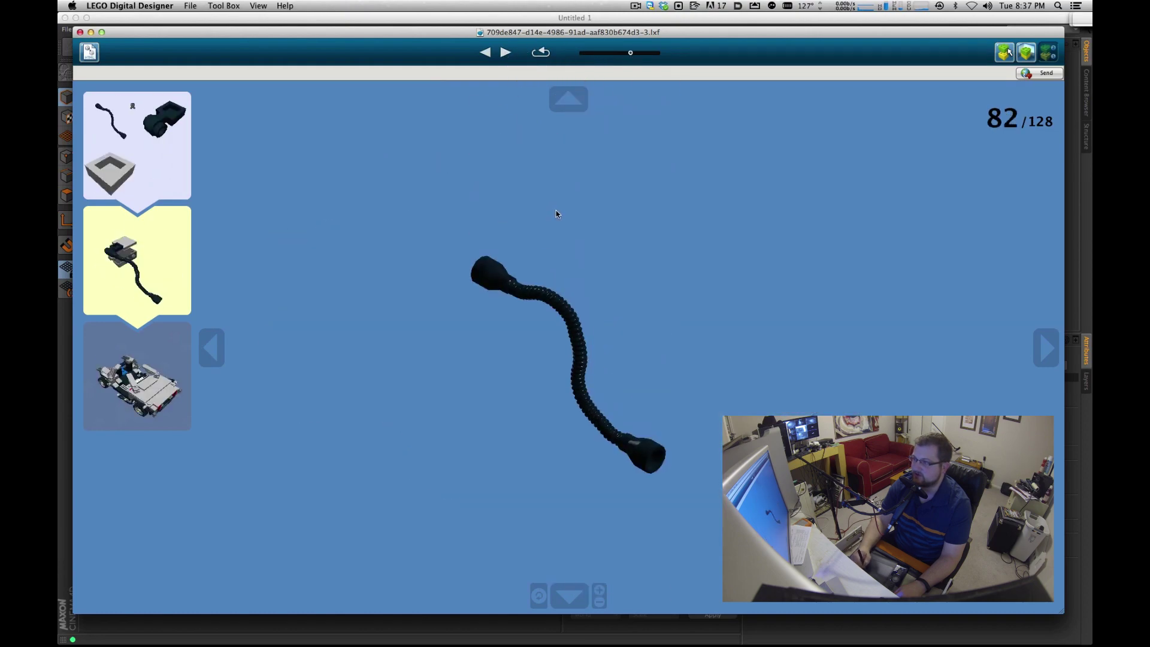
pyautogui.click(506, 52)
pyautogui.click(505, 52)
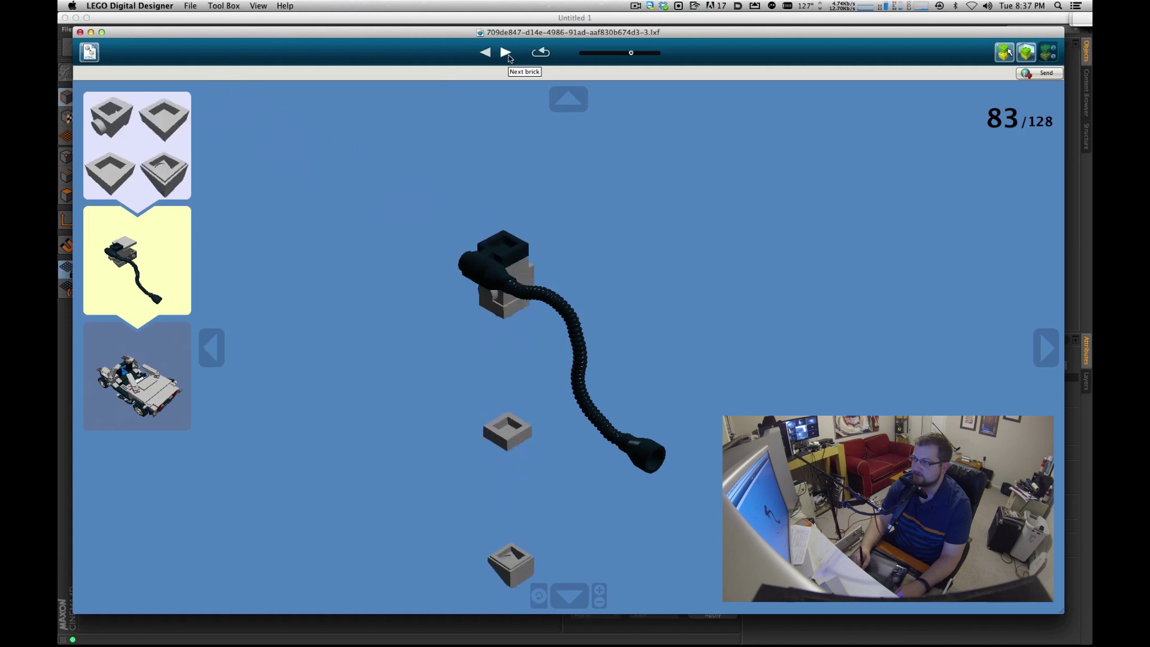
# Switch to LDView and open delorian.ldr from the 00088_Brograph project's 016_Legos/From_GFX_DPT/c4d folder.
pyautogui.press('super+Tab')
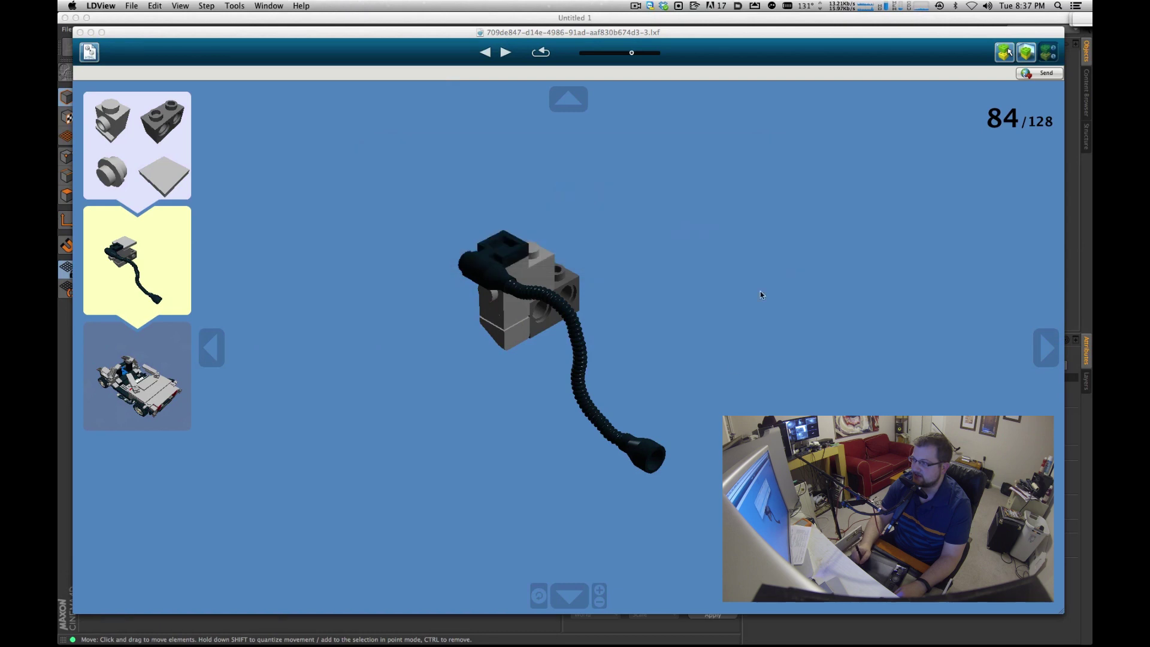
pyautogui.click(657, 217)
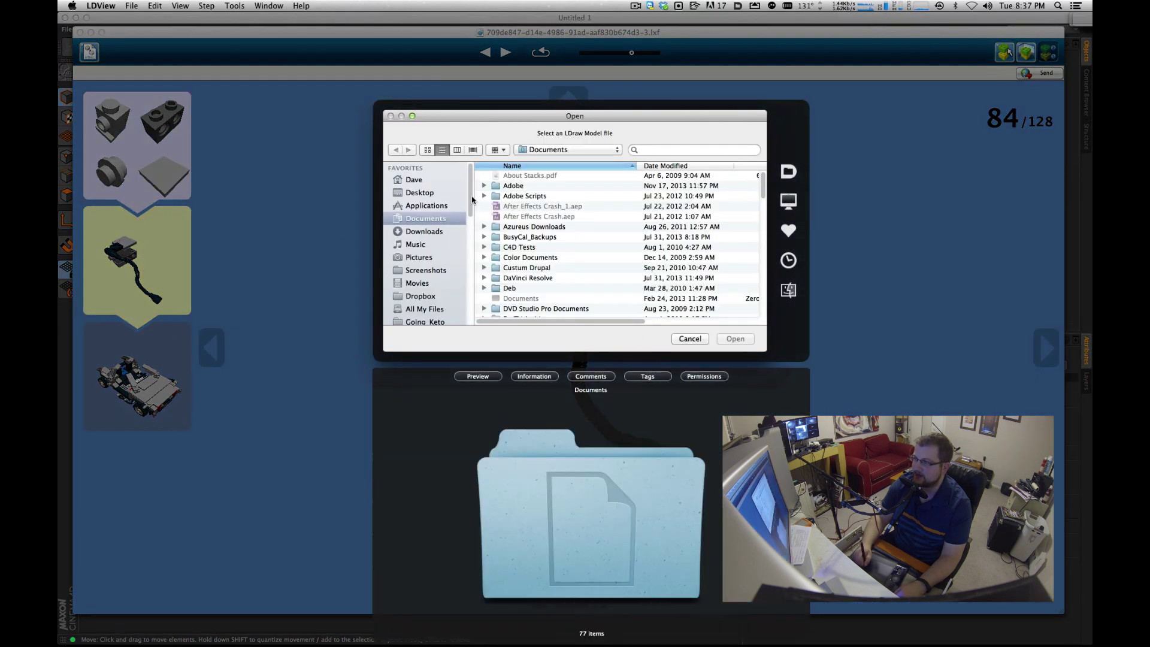
pyautogui.moveTo(470, 193); pyautogui.dragTo(464, 236)
pyautogui.click(433, 203)
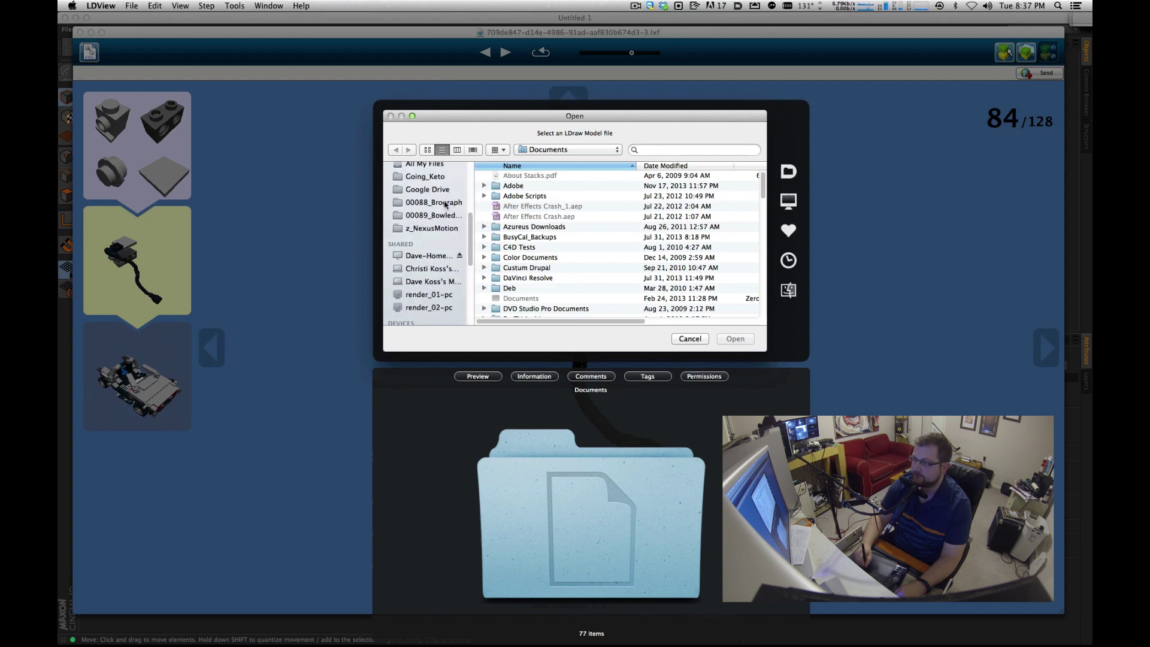
pyautogui.click(706, 257)
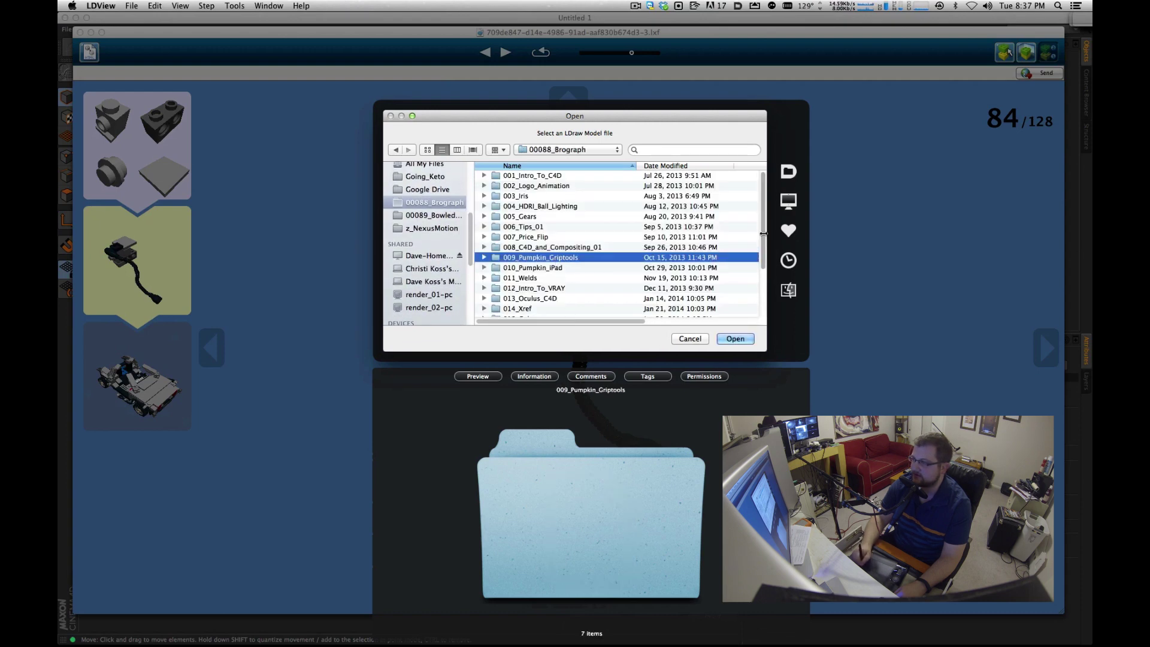
pyautogui.scroll(-3, 566, 310)
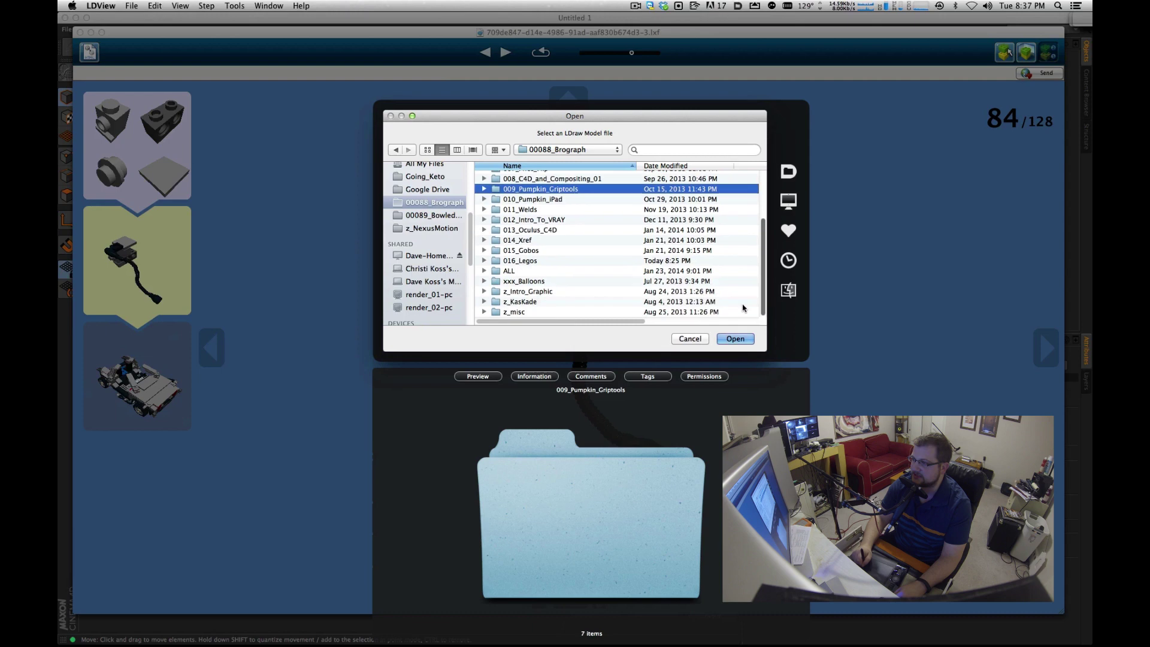
pyautogui.doubleClick(532, 264)
pyautogui.doubleClick(528, 187)
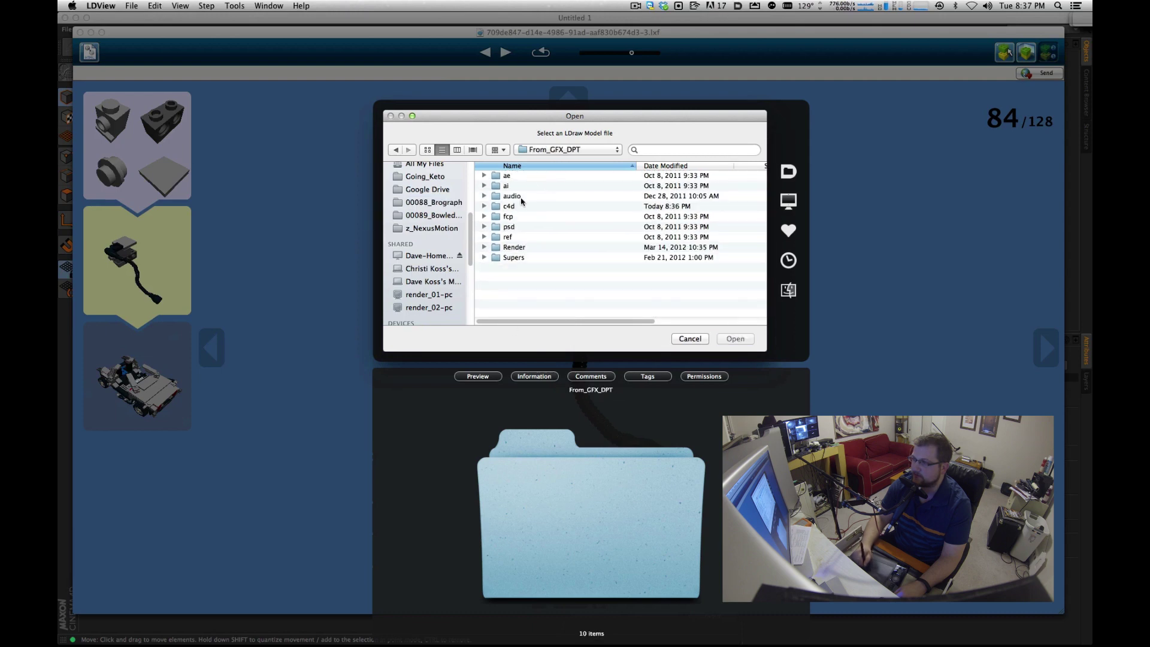
pyautogui.doubleClick(522, 205)
pyautogui.click(525, 188)
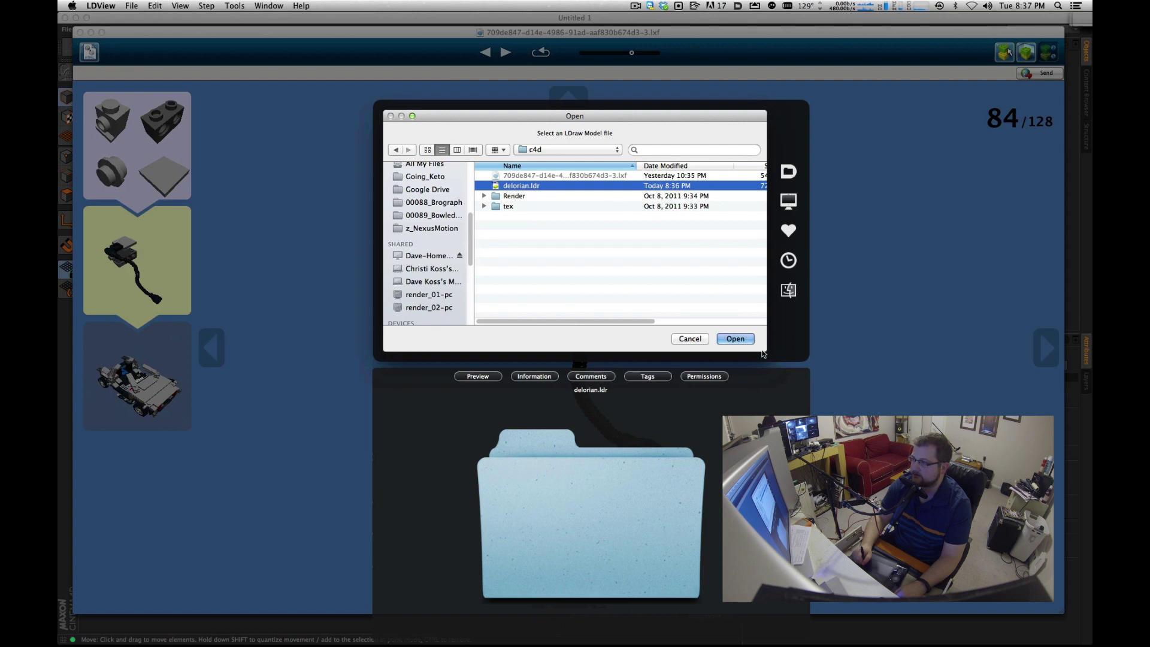
pyautogui.doubleClick(525, 189)
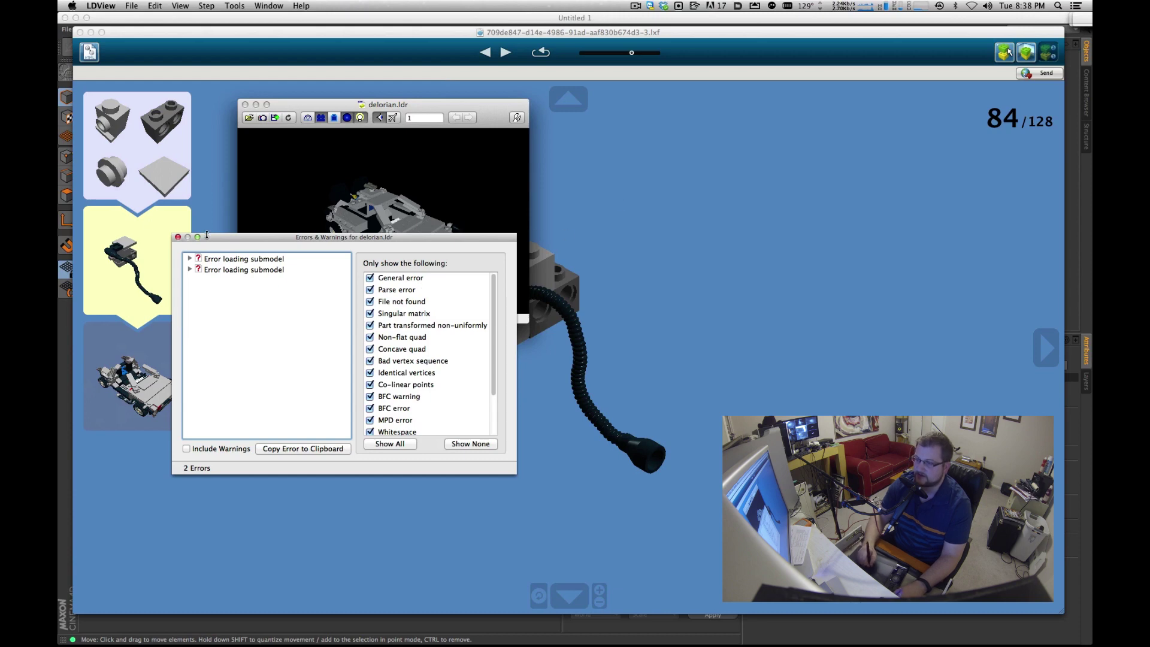
# Uncheck all error types and close the errors and warnings list, then enlarge the model window and rotate the car.
pyautogui.click(462, 444)
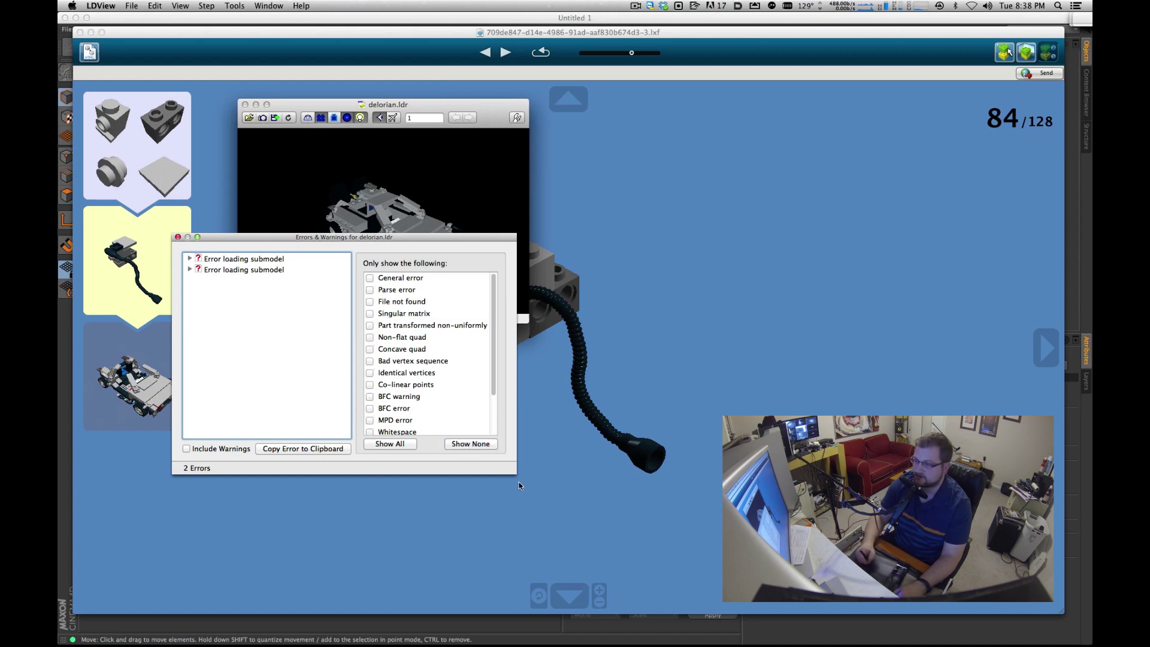
pyautogui.click(178, 237)
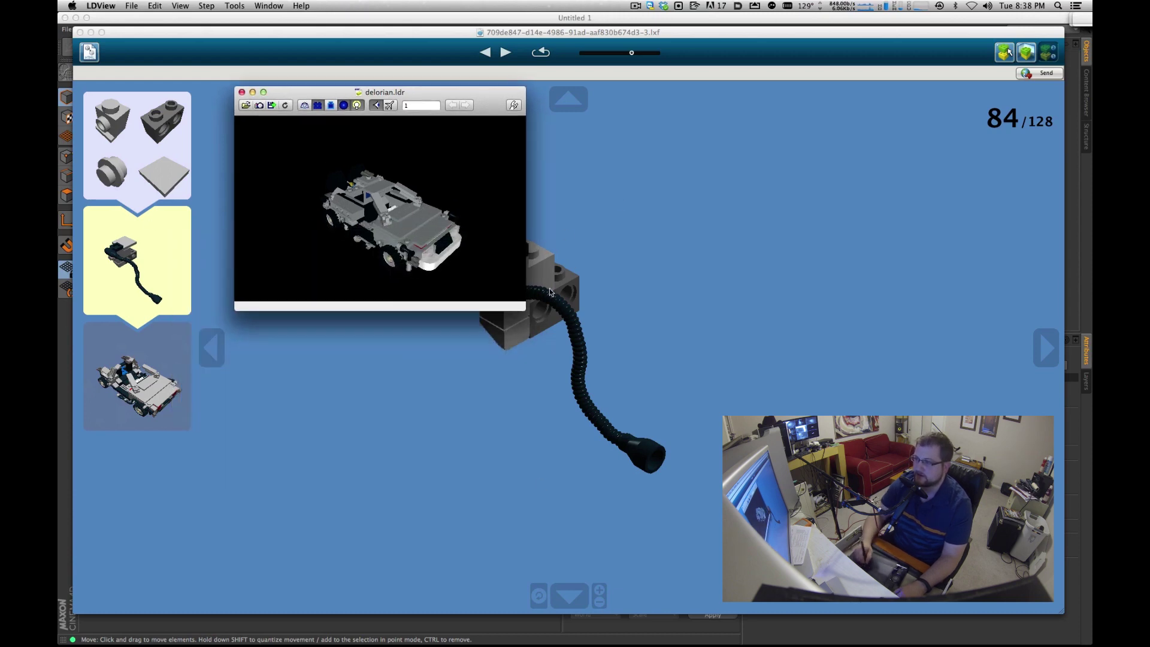
pyautogui.moveTo(541, 329); pyautogui.dragTo(964, 590)
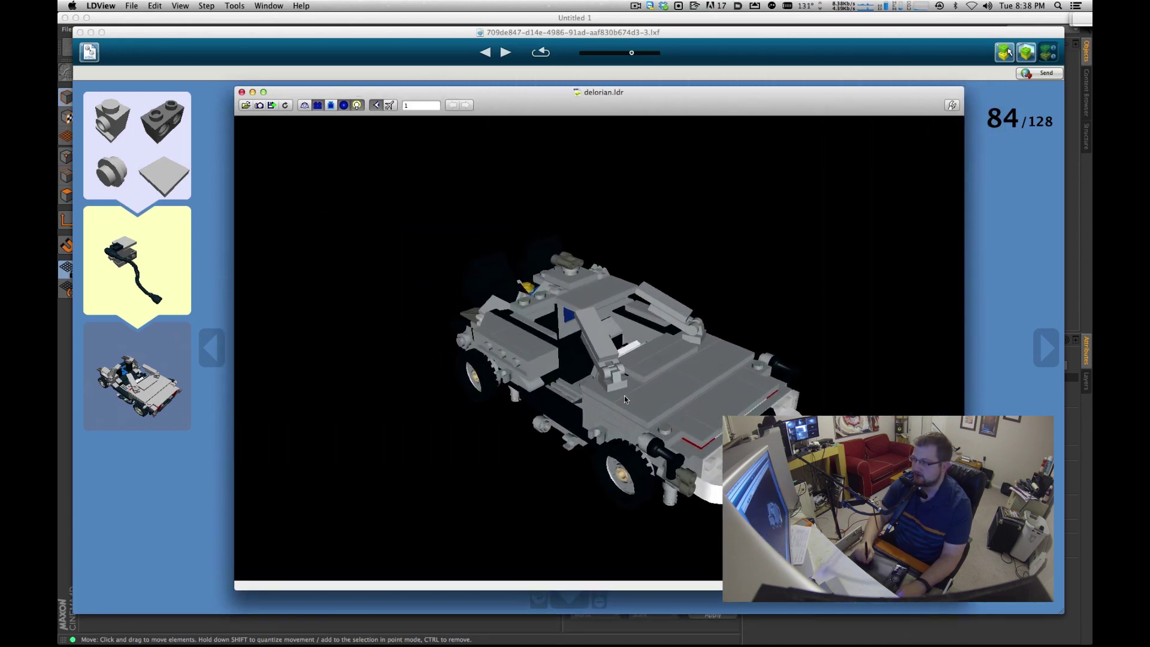
pyautogui.moveTo(624, 395); pyautogui.dragTo(580, 351)
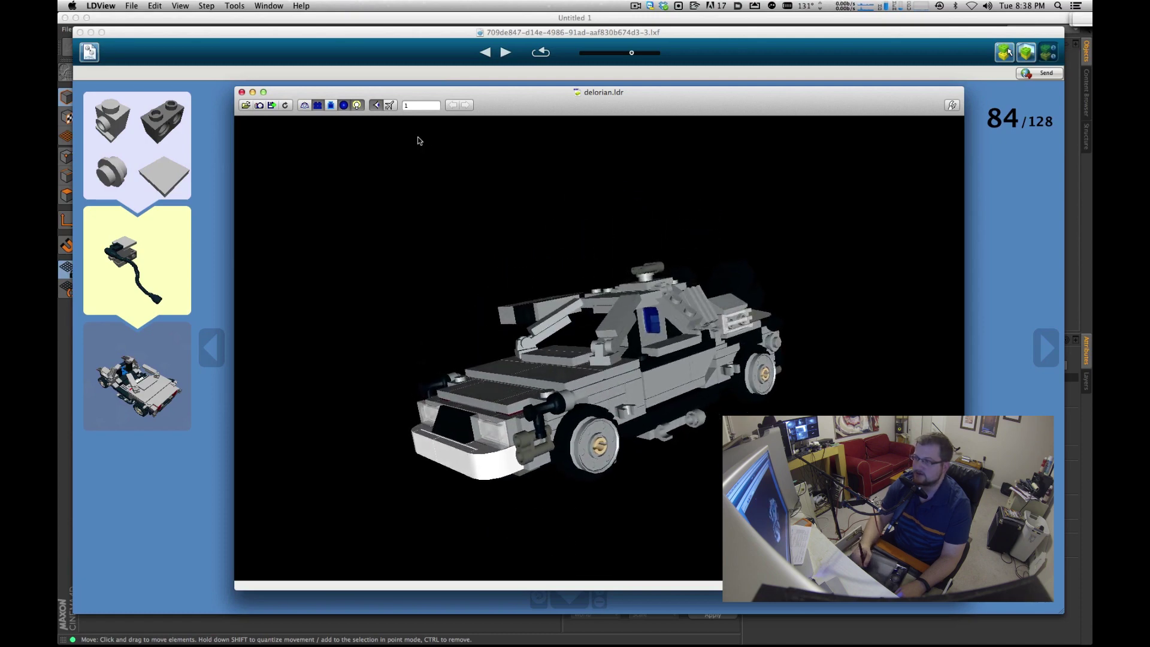
# Generate a parts list with part images, color and quantity, and save it as delorian in the c4d folder.
pyautogui.moveTo(236, 4)
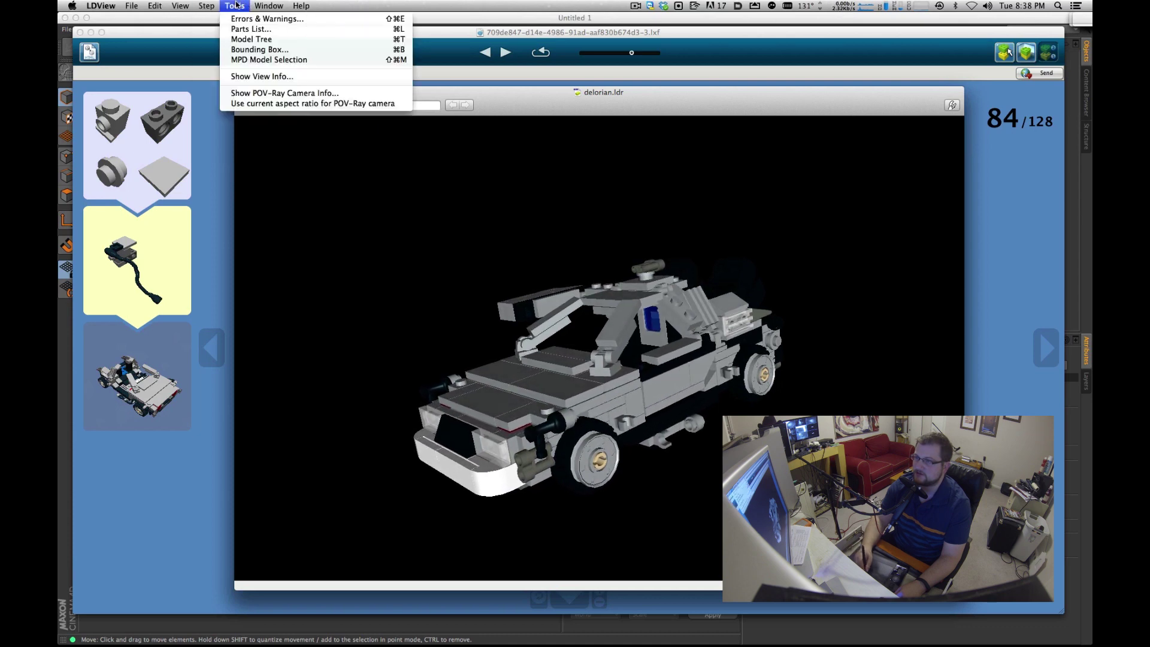
pyautogui.click(264, 30)
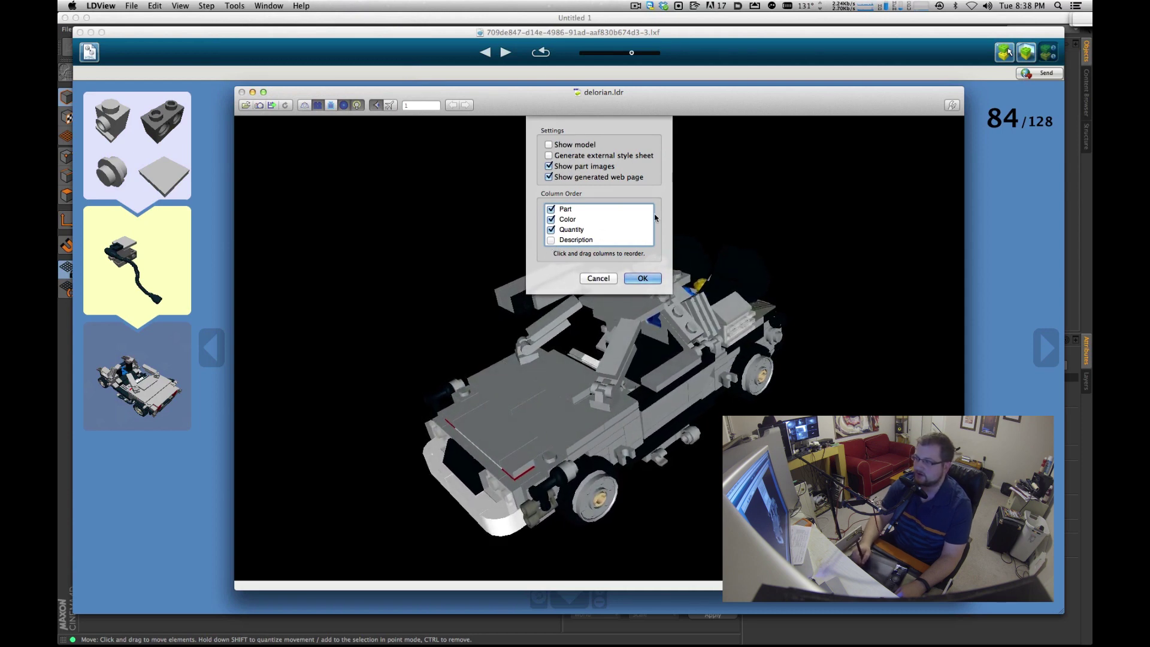
pyautogui.click(642, 278)
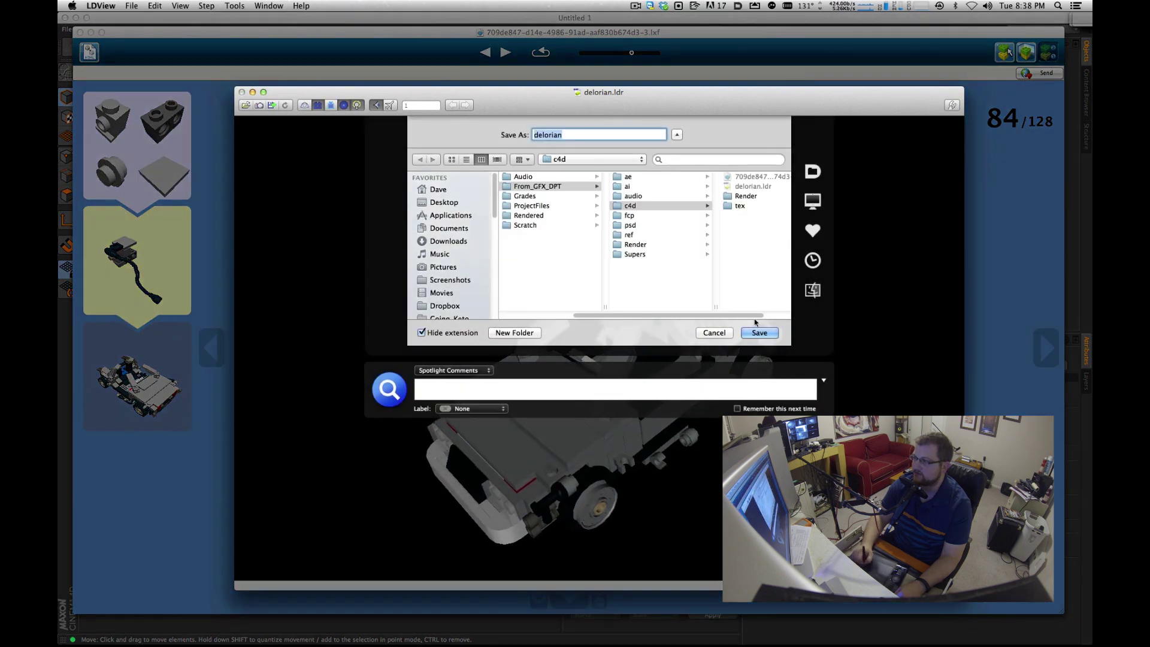
pyautogui.click(759, 333)
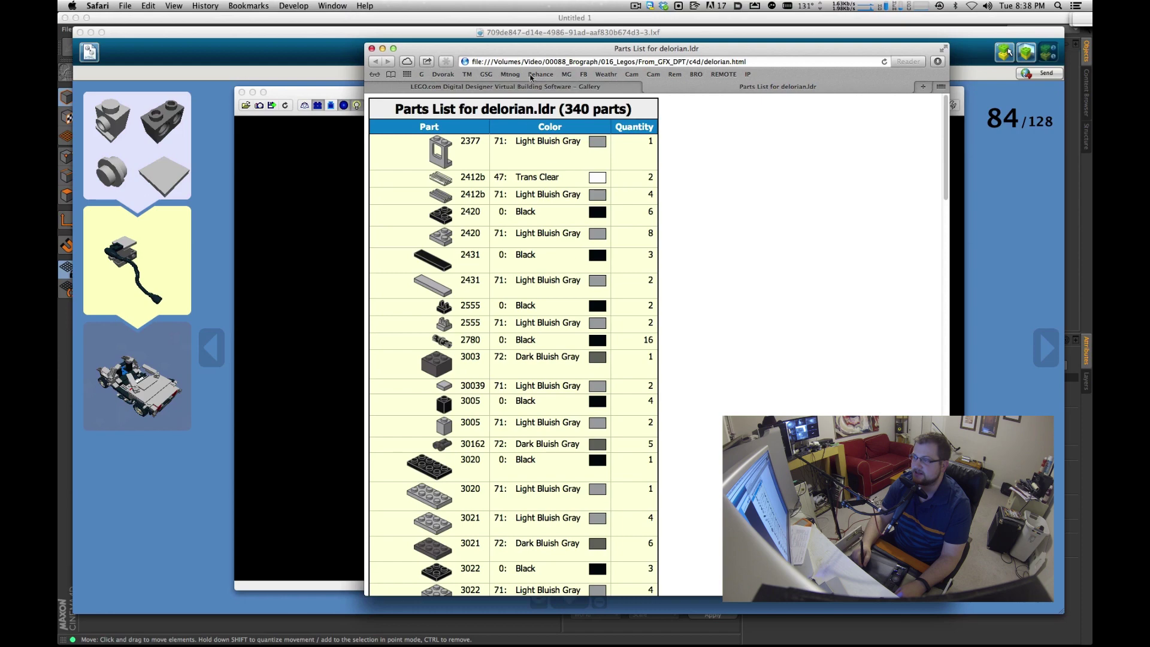
# Look through the generated parts list for delorian.ldr in Safari, and return to the model in LDView.
pyautogui.scroll(-1, 940, 123)
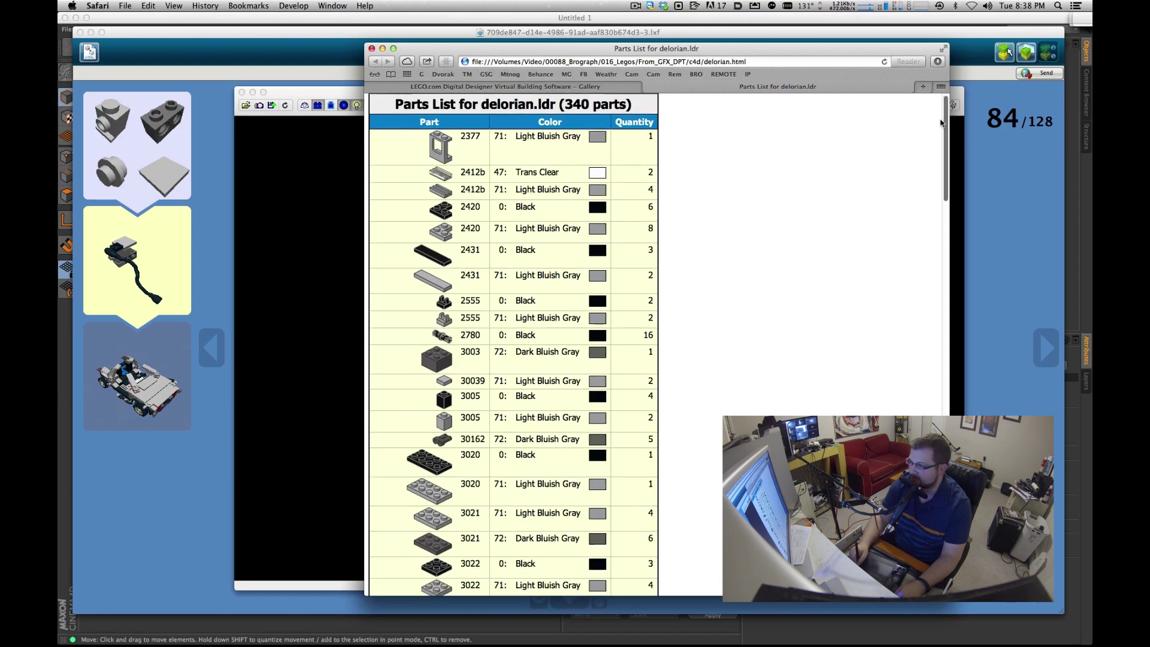
pyautogui.scroll(-20, 940, 122)
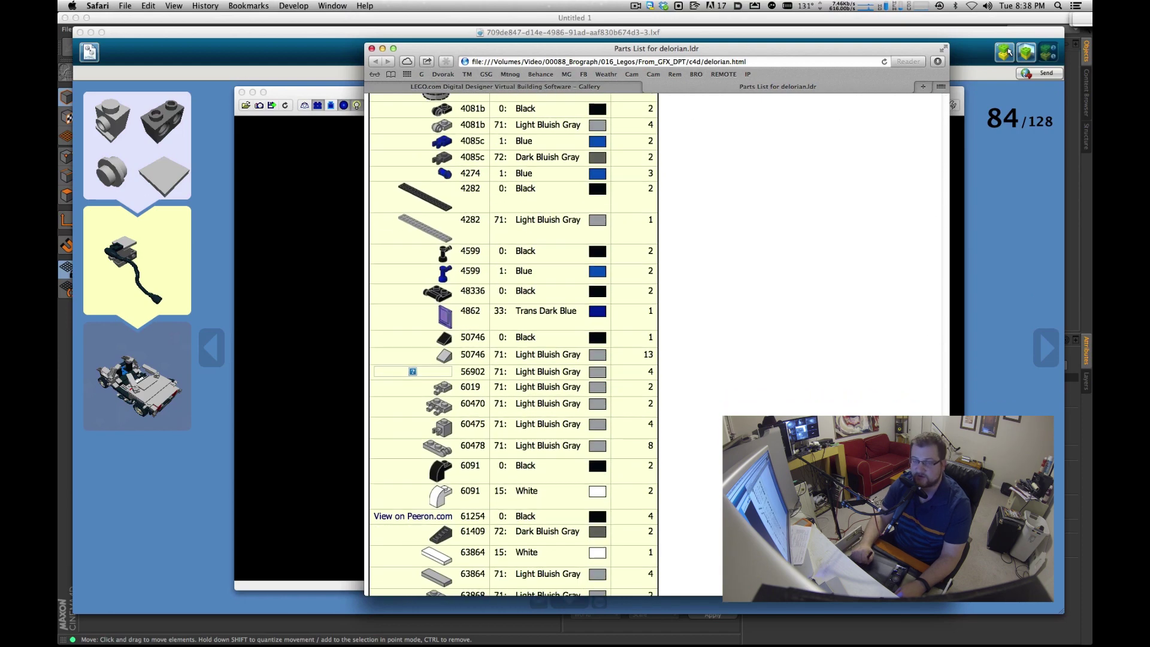
pyautogui.scroll(20, 932, 335)
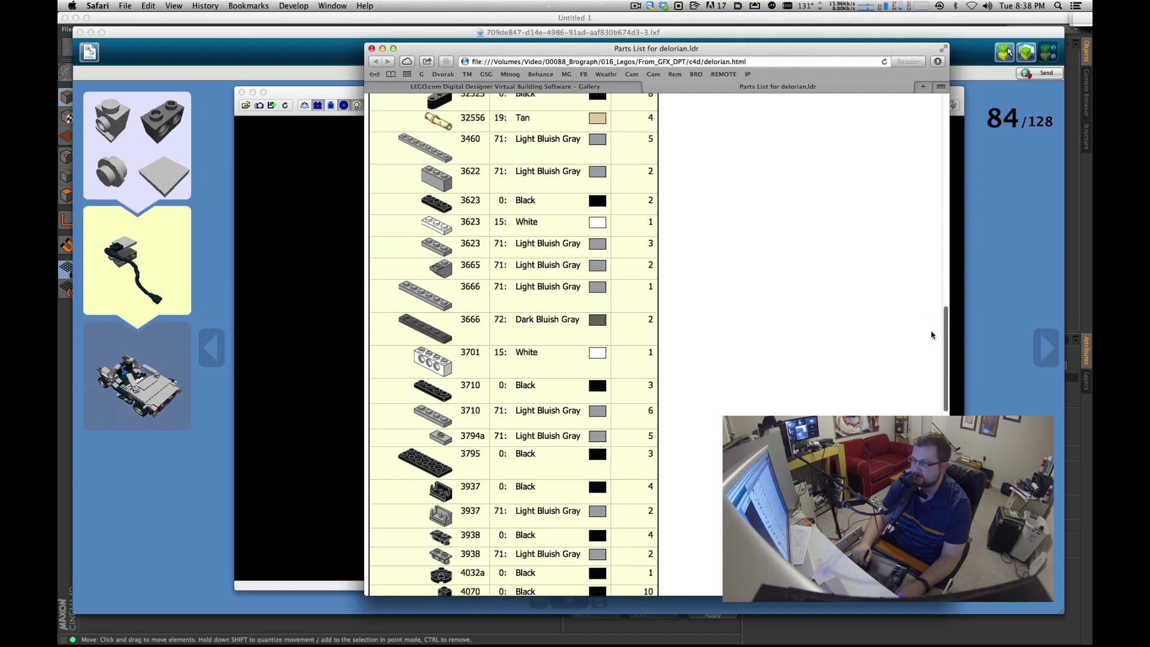
pyautogui.scroll(20, 932, 336)
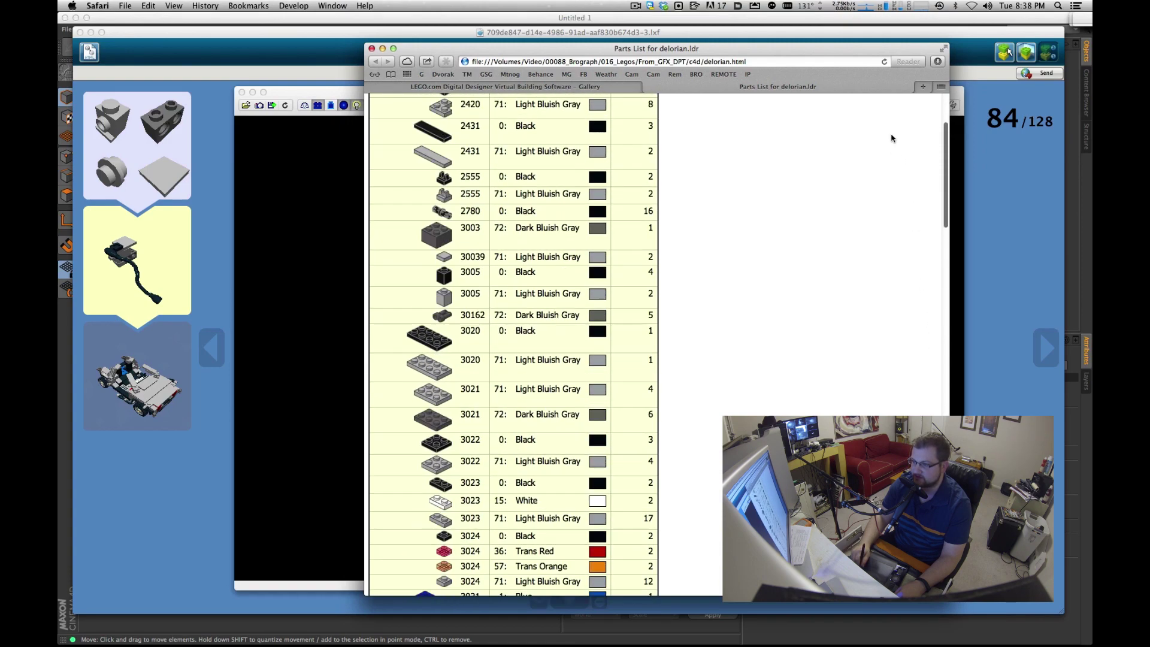
pyautogui.scroll(4, 891, 138)
pyautogui.click(560, 89)
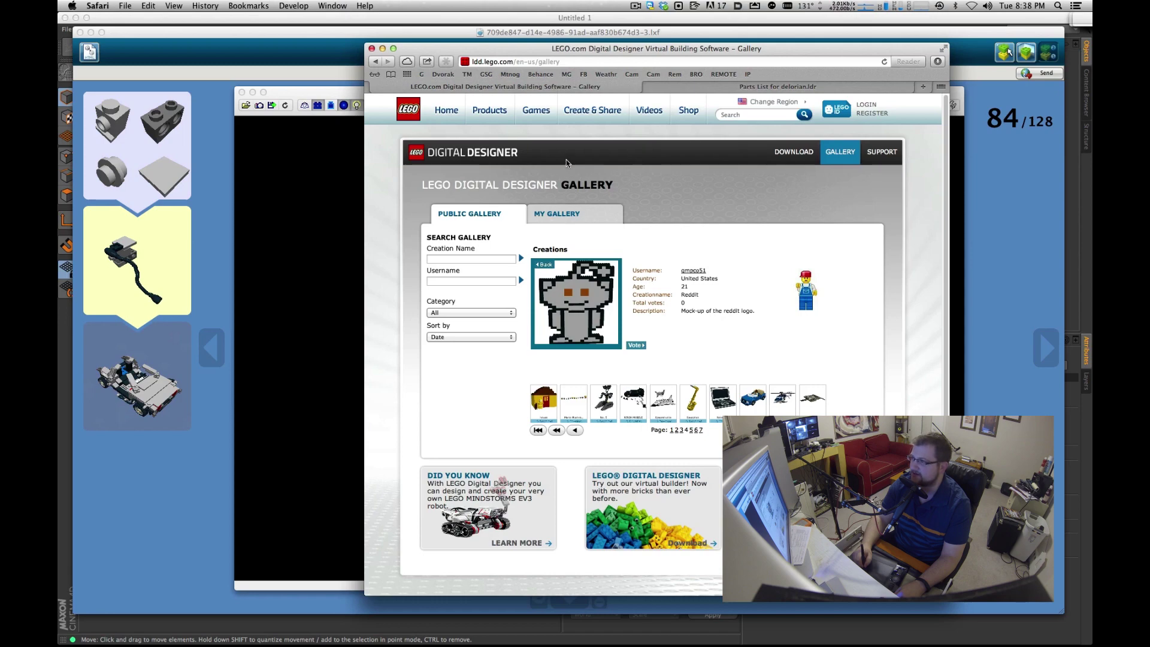
pyautogui.click(764, 90)
pyautogui.doubleClick(768, 48)
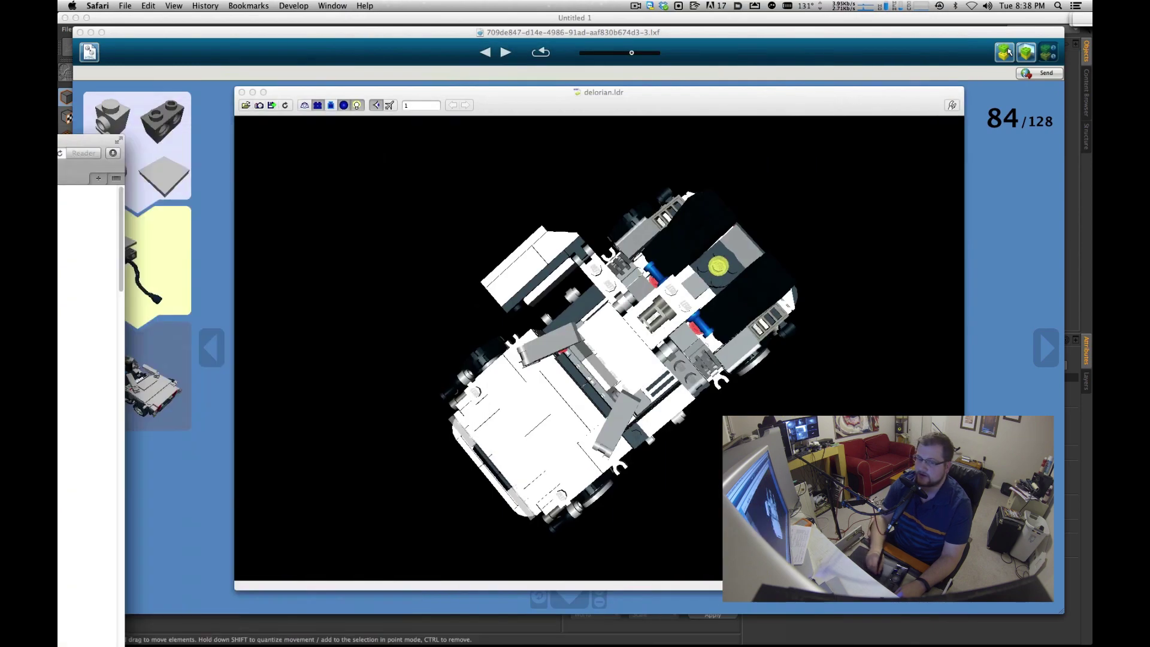
pyautogui.click(638, 346)
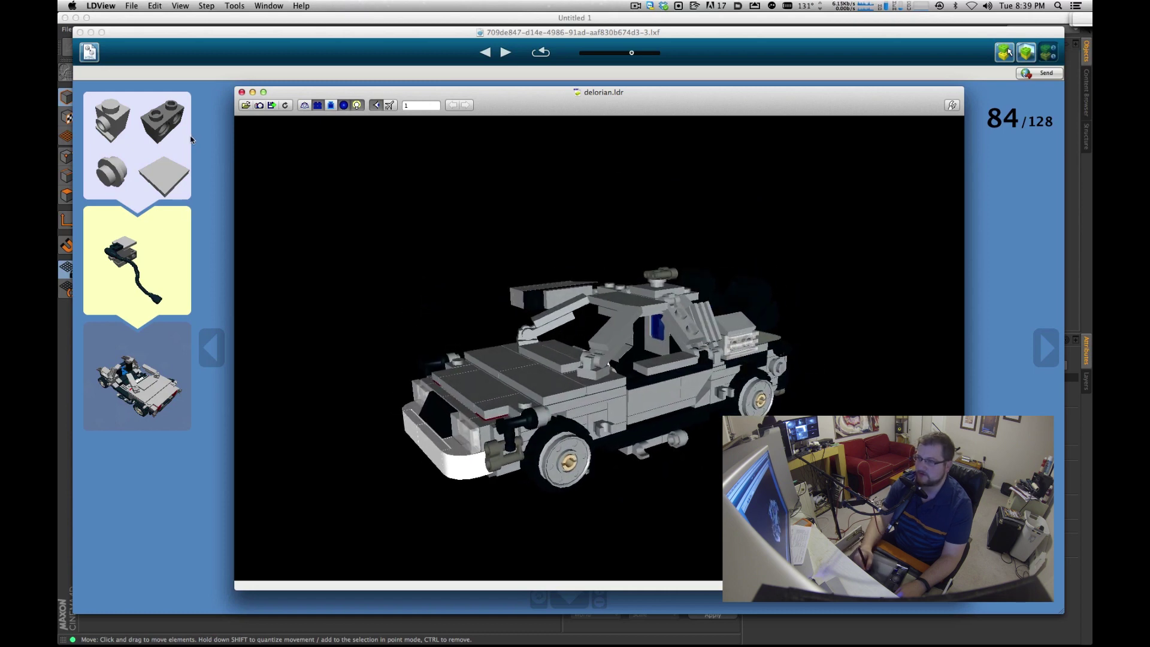
# Set the model's seam width to 5 in the geometry preferences, apply it, and inspect the gaps between the car's parts.
pyautogui.click(117, 35)
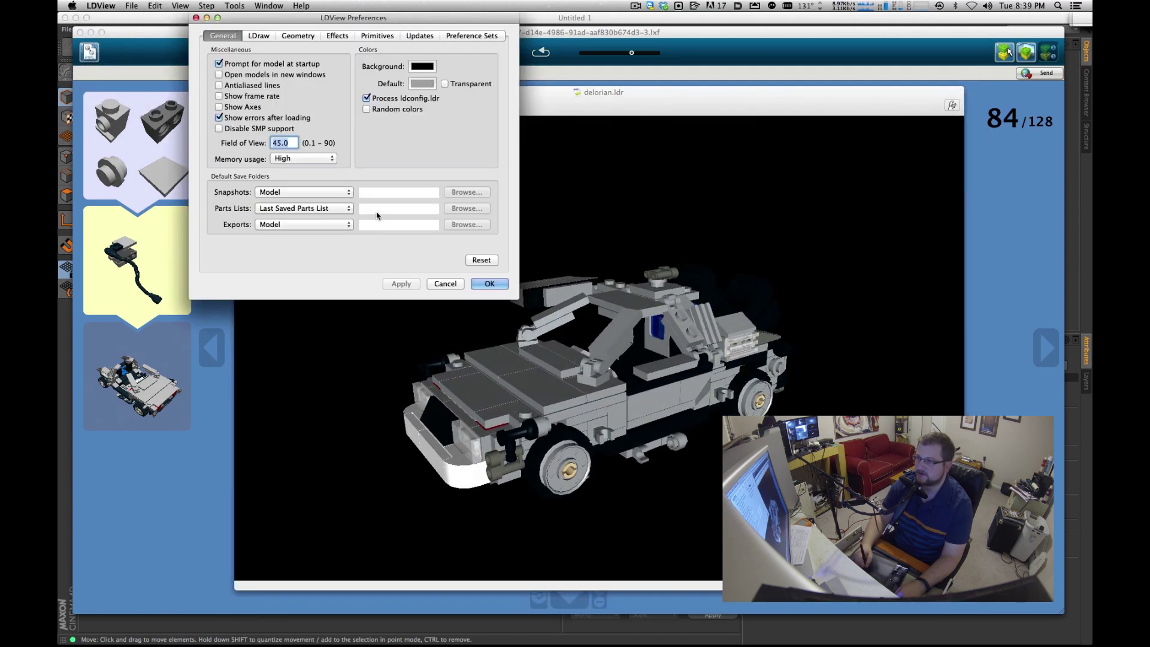
pyautogui.moveTo(320, 22); pyautogui.dragTo(289, 140)
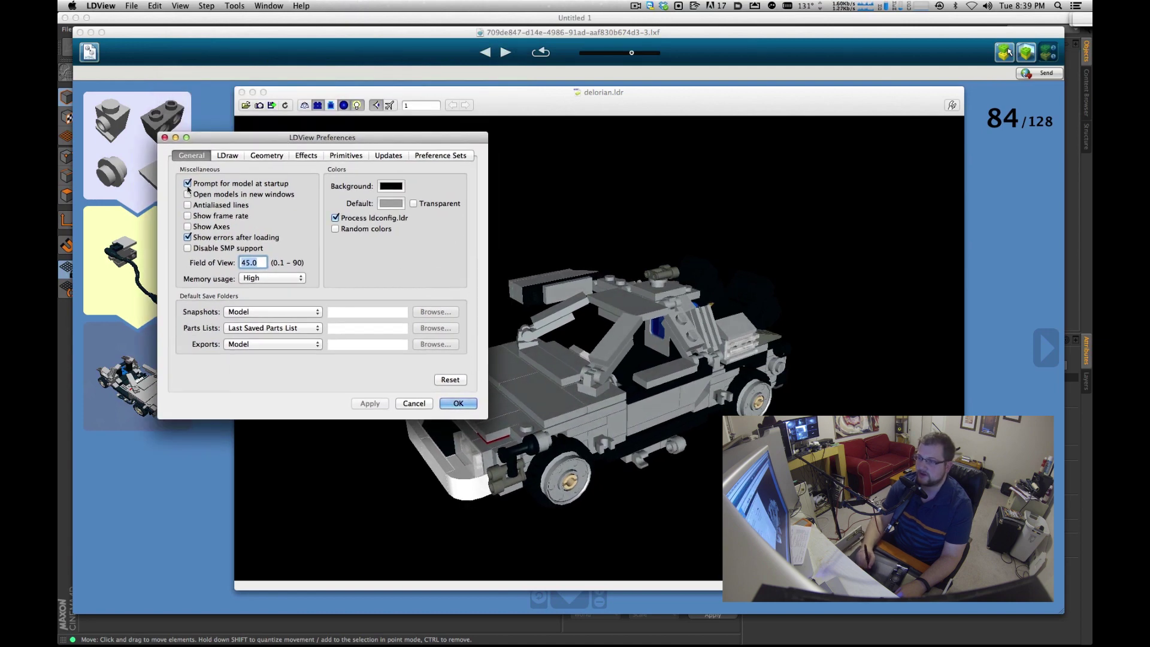
pyautogui.click(230, 156)
pyautogui.click(267, 156)
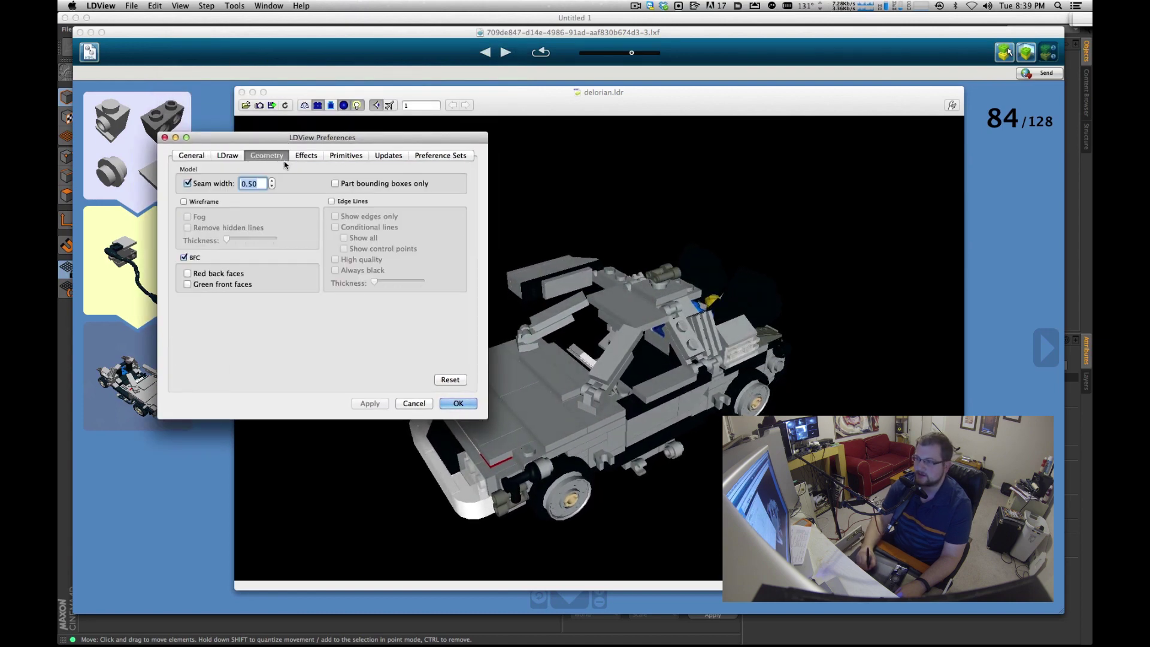
pyautogui.moveTo(239, 139); pyautogui.dragTo(337, 147)
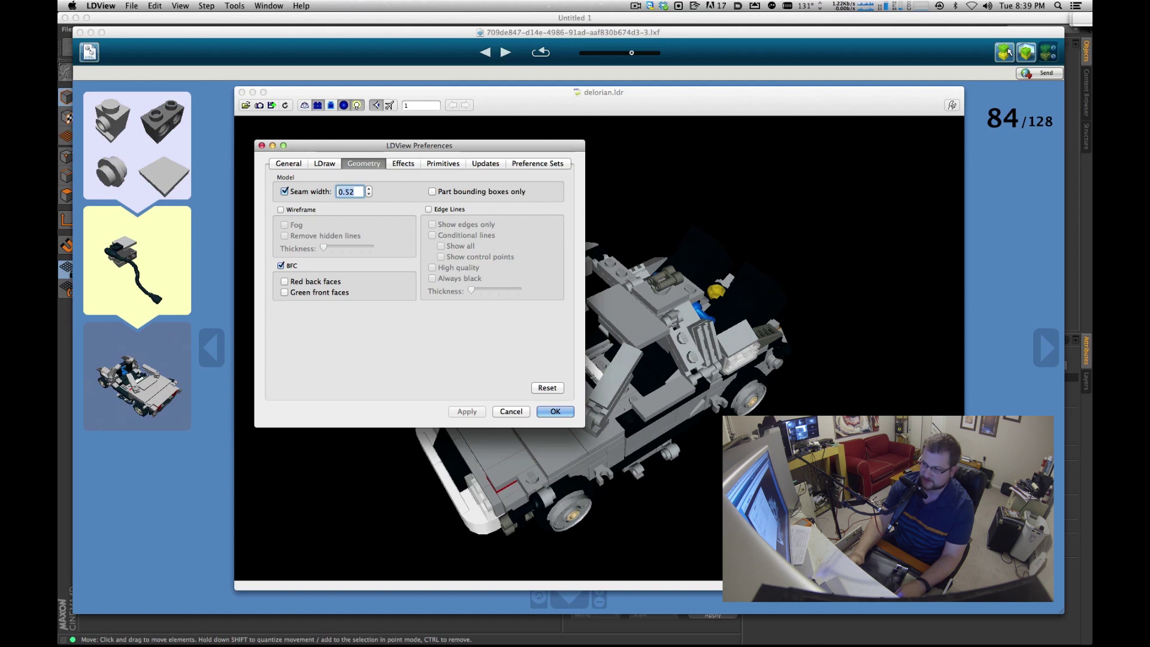
pyautogui.press('BackSpace')
pyautogui.press('BackSpace')
pyautogui.press('BackSpace')
pyautogui.press('BackSpace')
pyautogui.write('5')
pyautogui.click(467, 411)
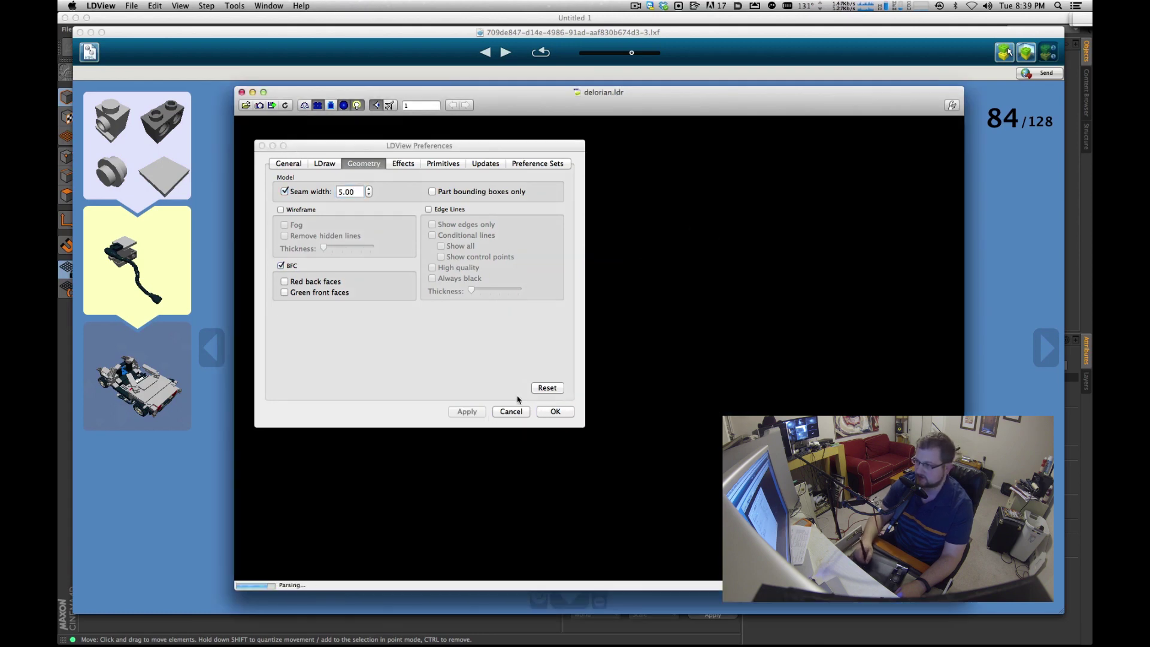
pyautogui.moveTo(663, 401); pyautogui.dragTo(383, 372)
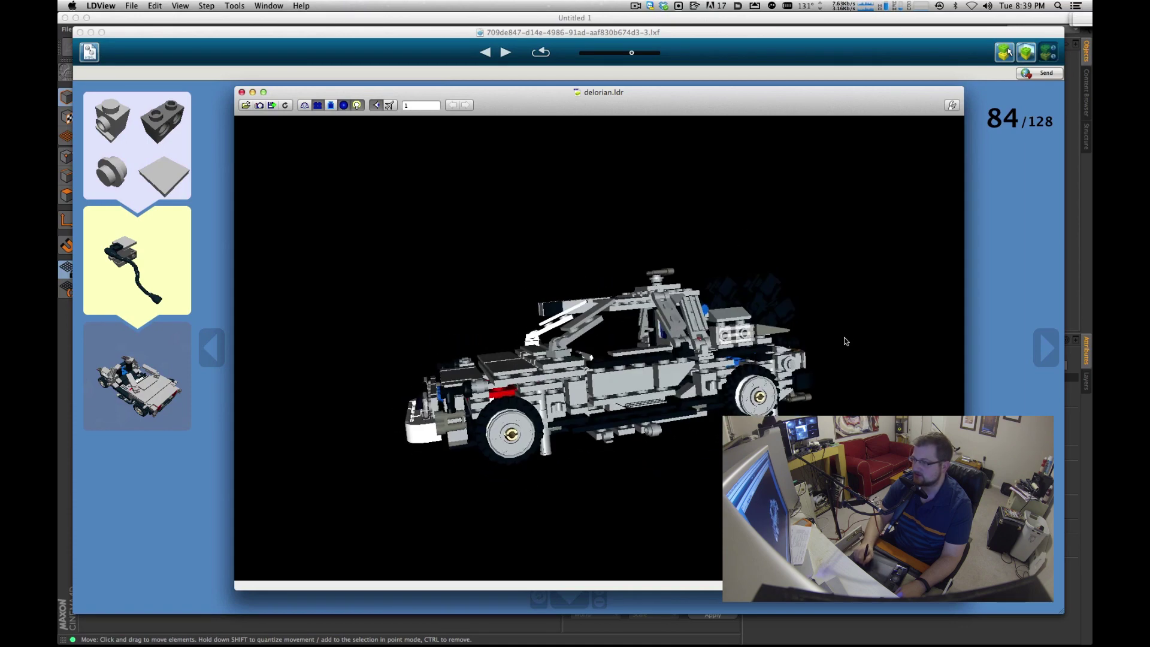
# Set the seam width to 0.50 in the geometry preferences and inspect the car up close.
pyautogui.click(100, 6)
pyautogui.click(123, 33)
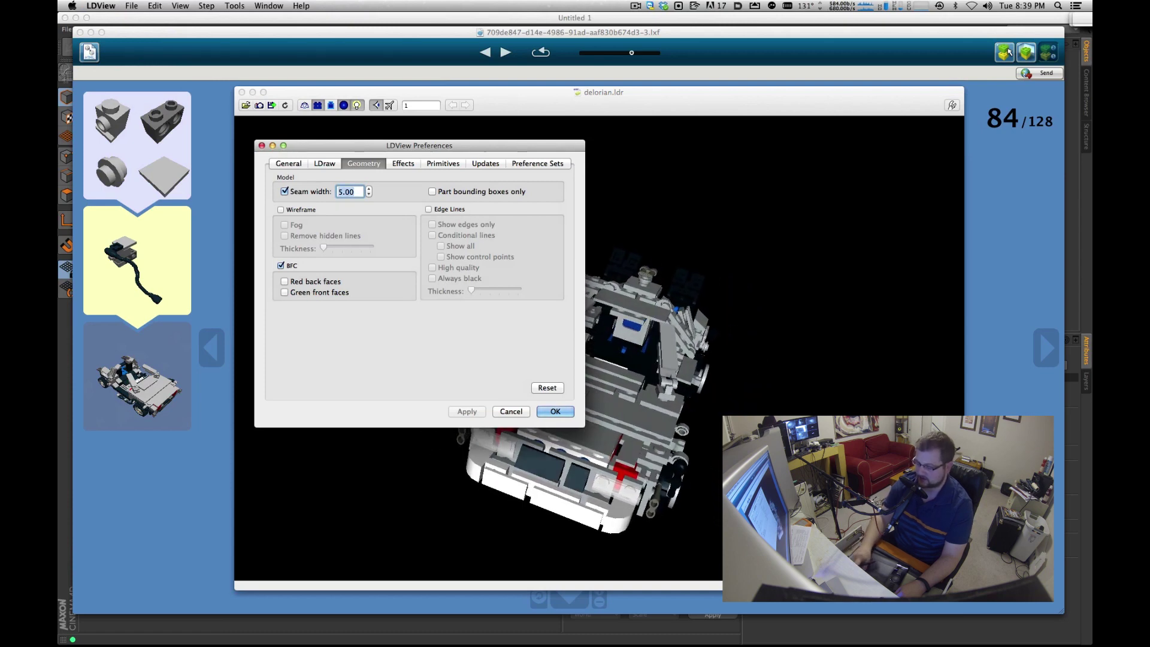
pyautogui.doubleClick(356, 190)
pyautogui.write('0.50')
pyautogui.press('Return')
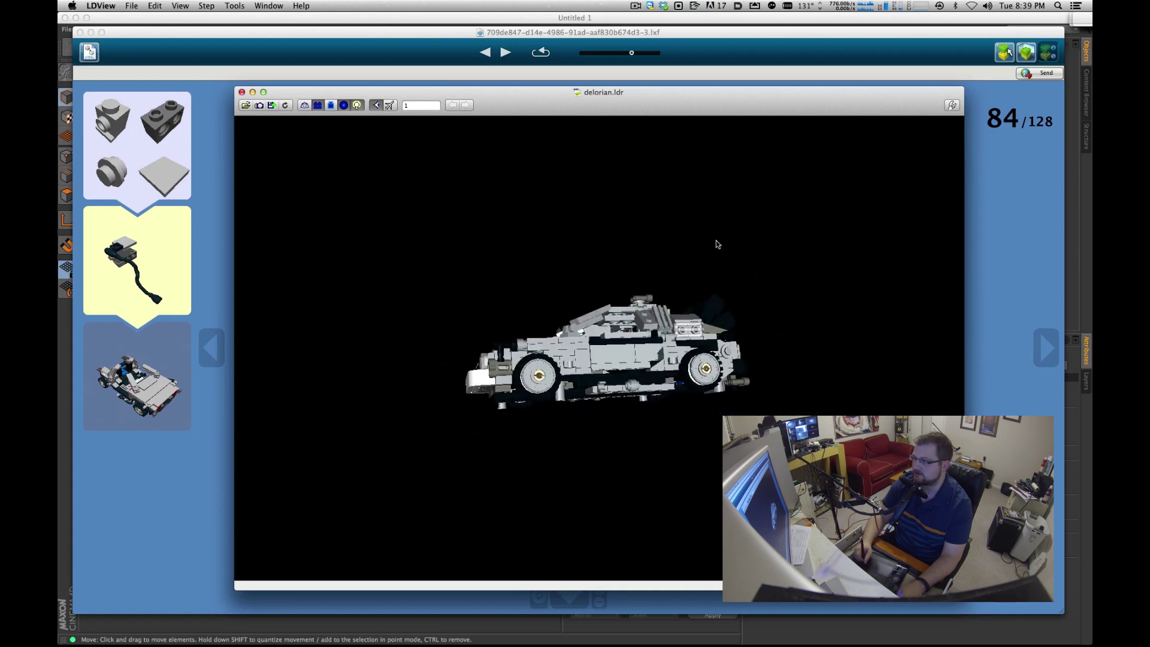
pyautogui.scroll(5, 613, 346)
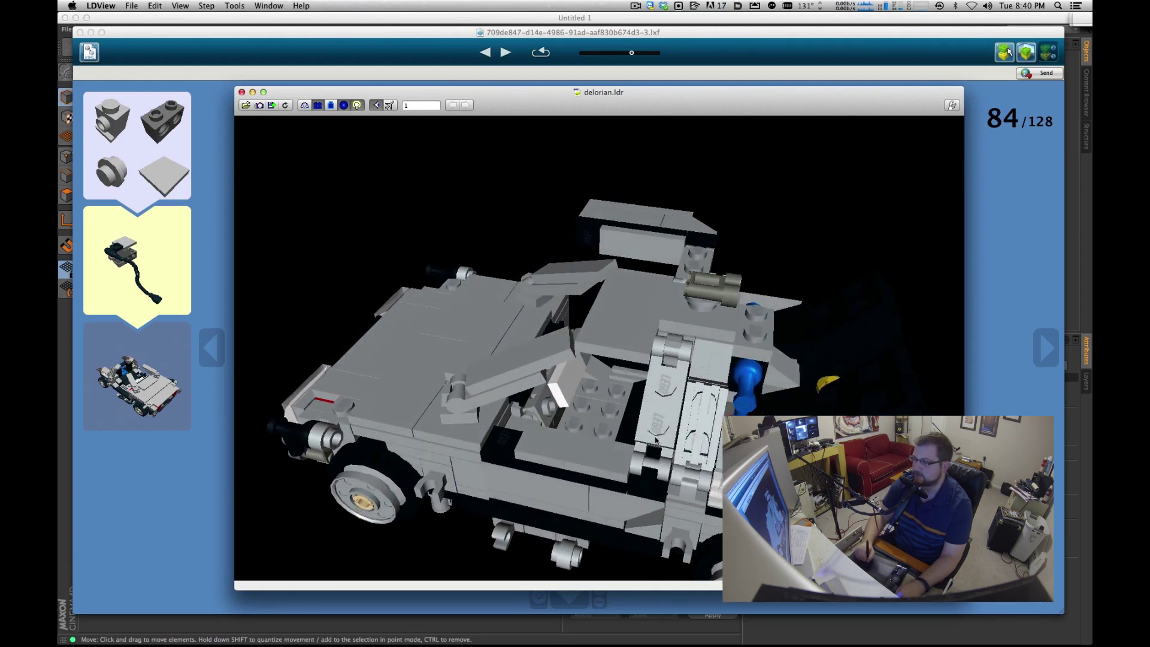
# Turn off low-quality studs and enable high-resolution primitives in the primitives preferences, then inspect the car.
pyautogui.click(101, 5)
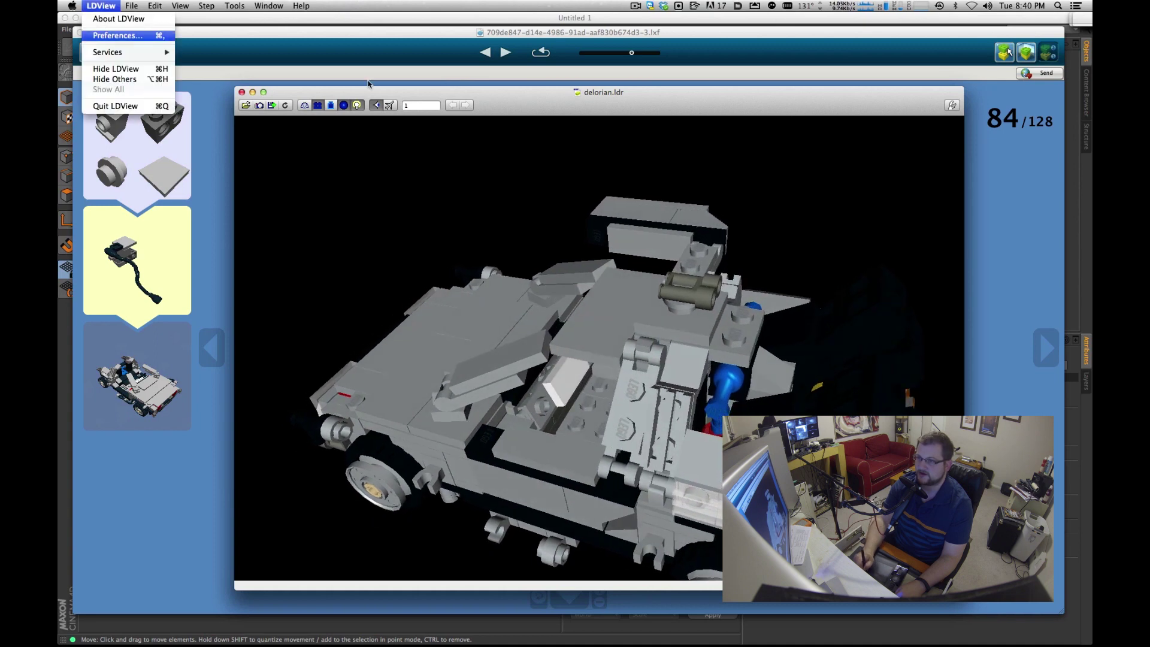
pyautogui.press('Return')
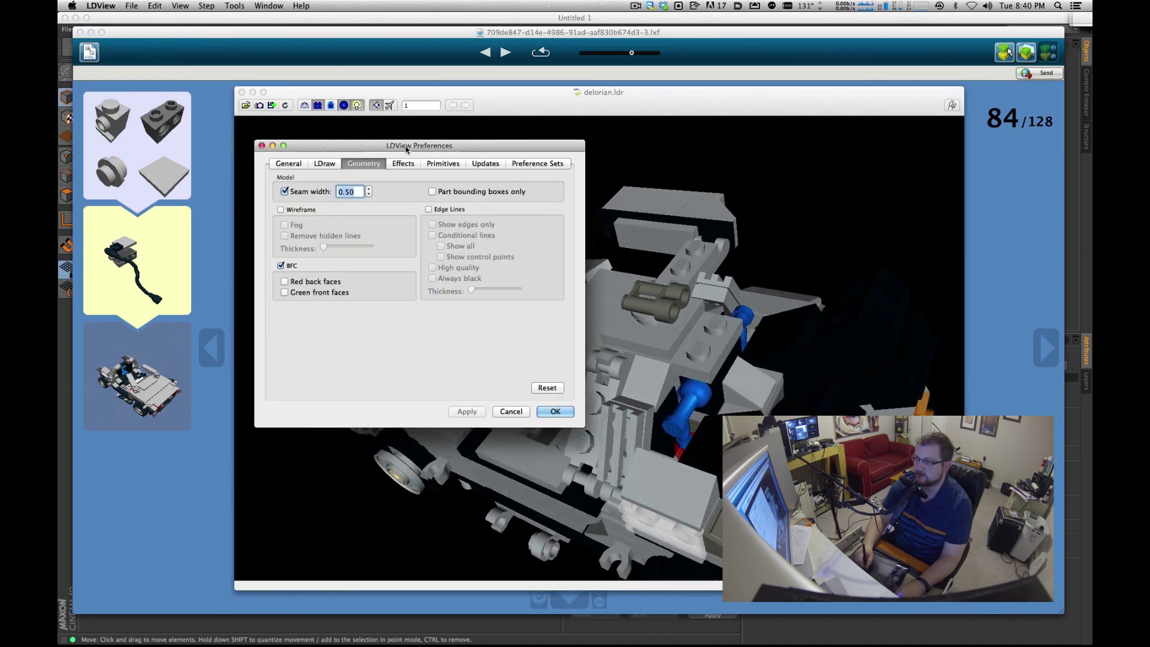
pyautogui.moveTo(406, 149); pyautogui.dragTo(436, 155)
pyautogui.click(433, 170)
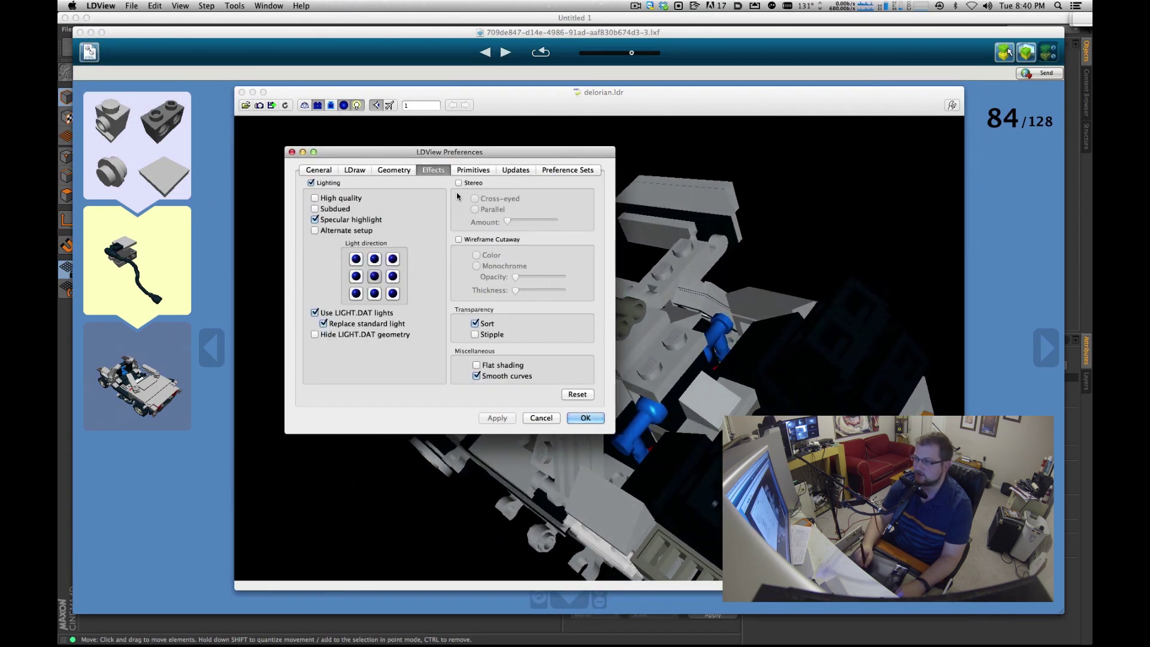
pyautogui.click(355, 170)
pyautogui.click(473, 170)
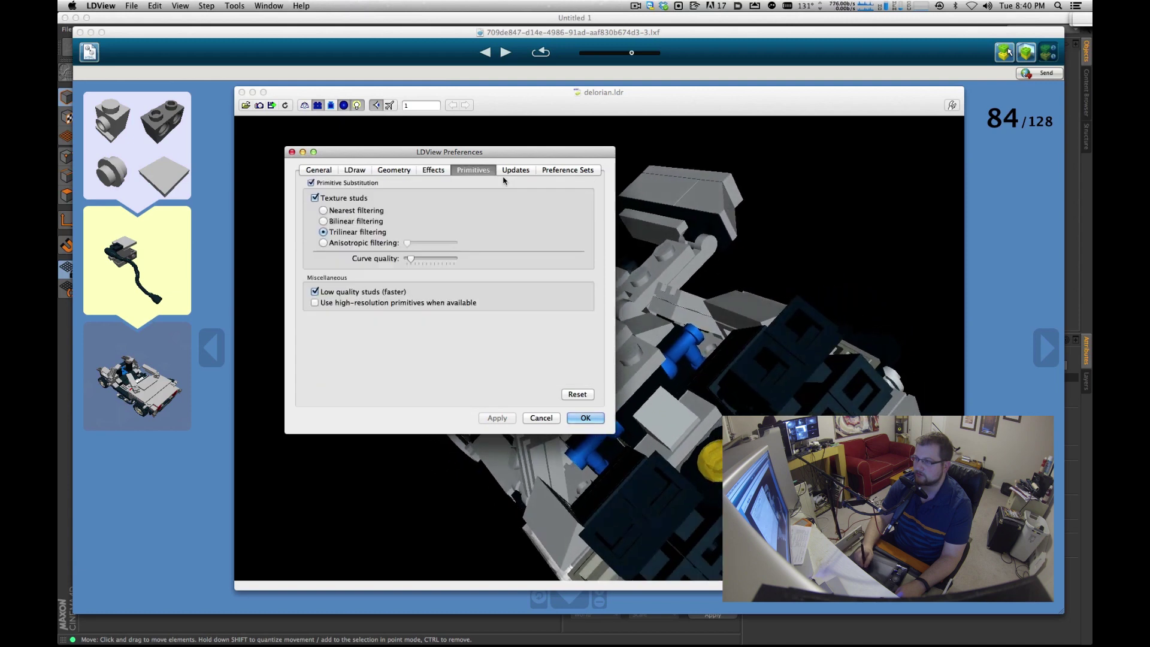
pyautogui.click(315, 292)
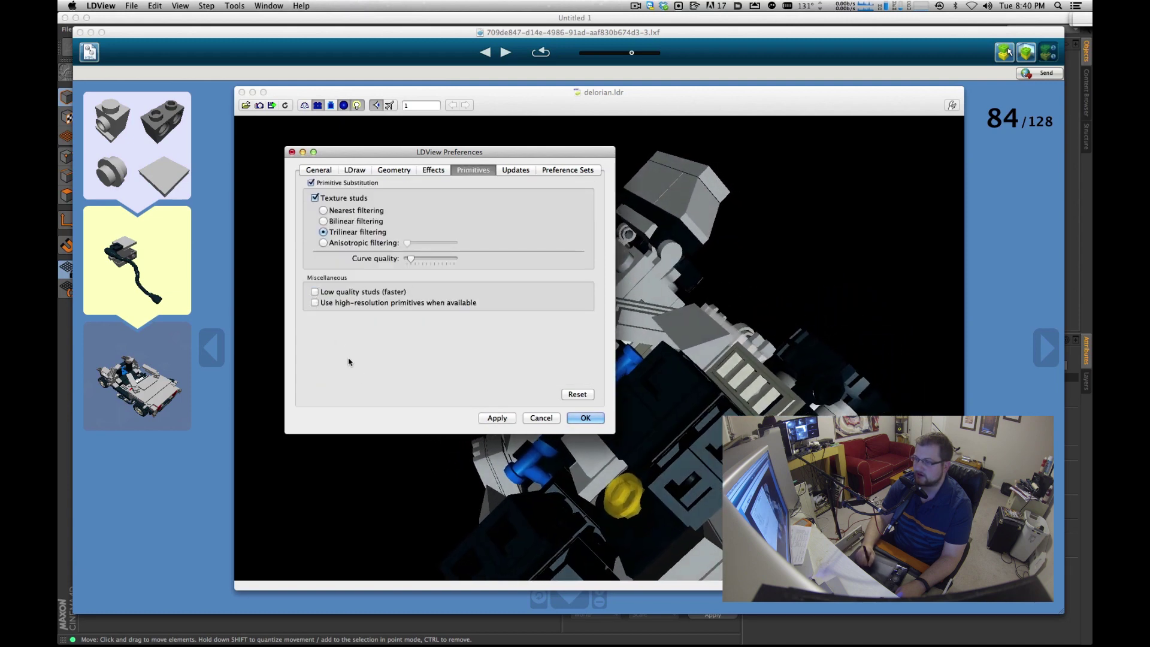
pyautogui.click(315, 303)
pyautogui.click(585, 417)
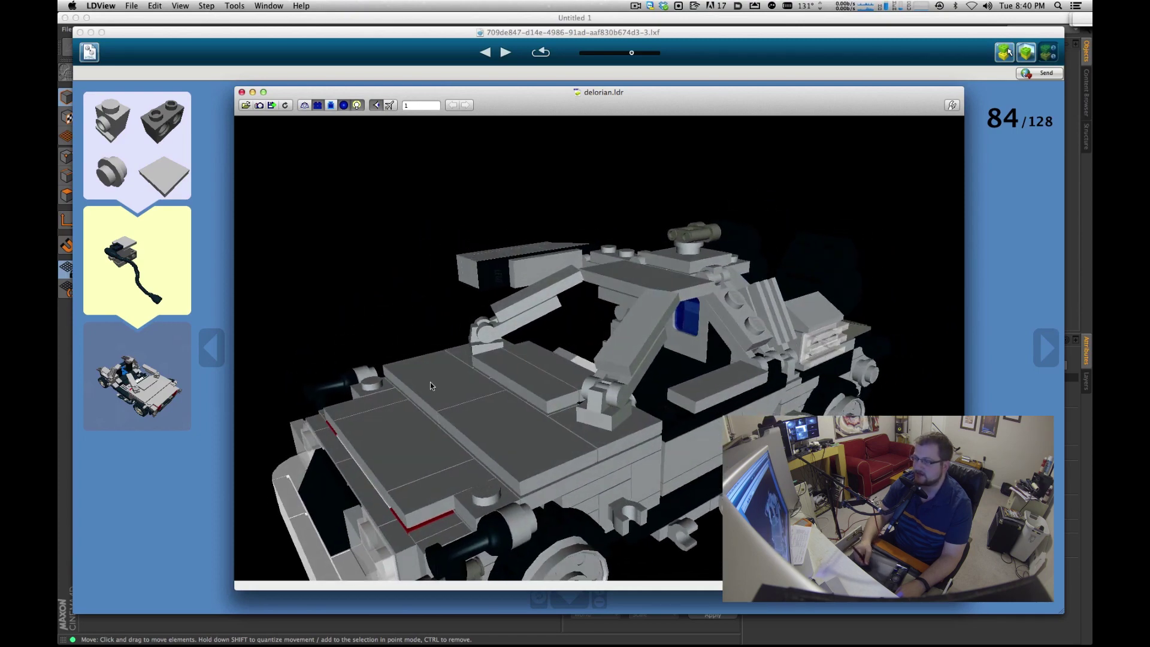
# Export the model as delorian in 3D-Studio (3DS) format to the c4d folder, with seams on at width 0.5.
pyautogui.click(129, 6)
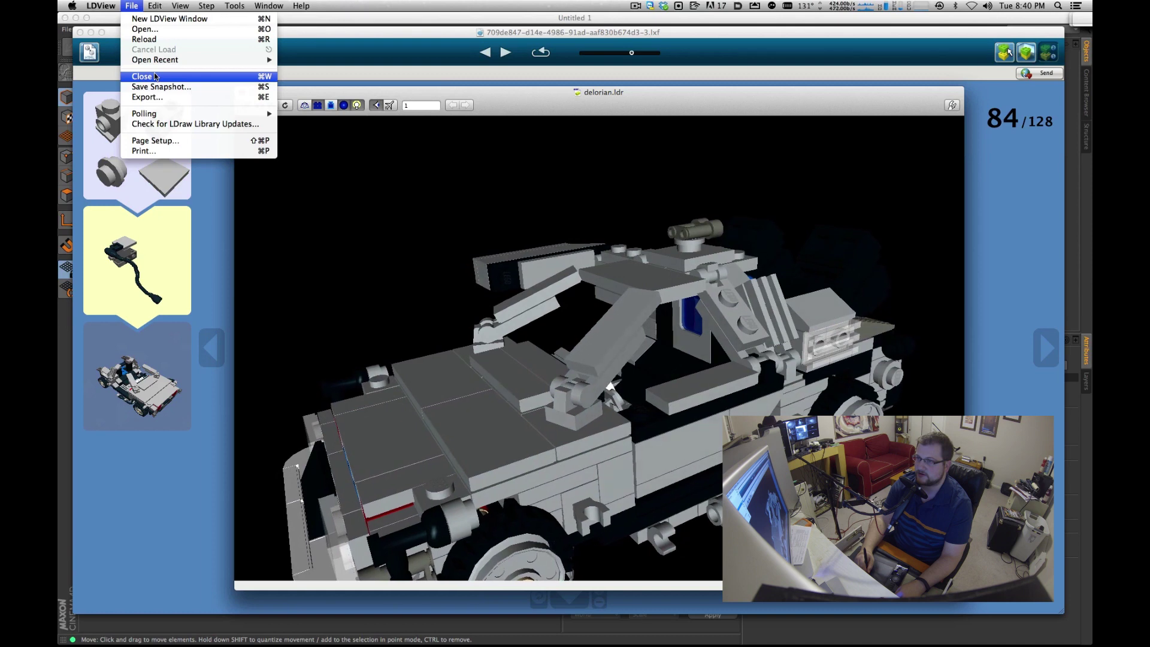
pyautogui.click(148, 97)
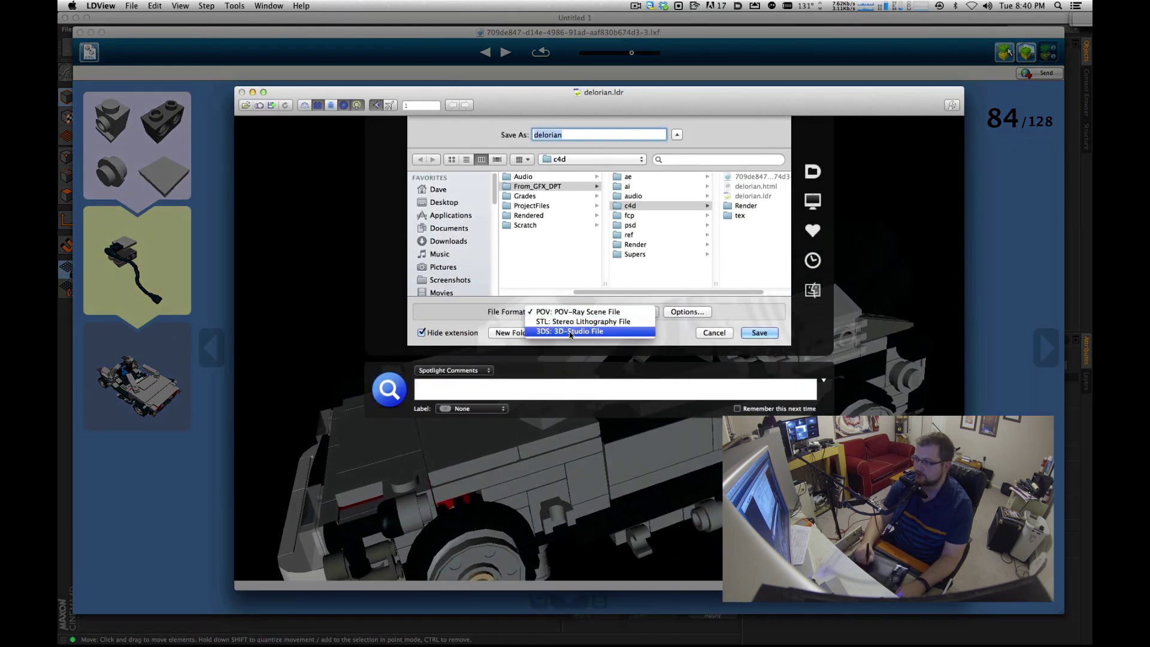
pyautogui.click(686, 313)
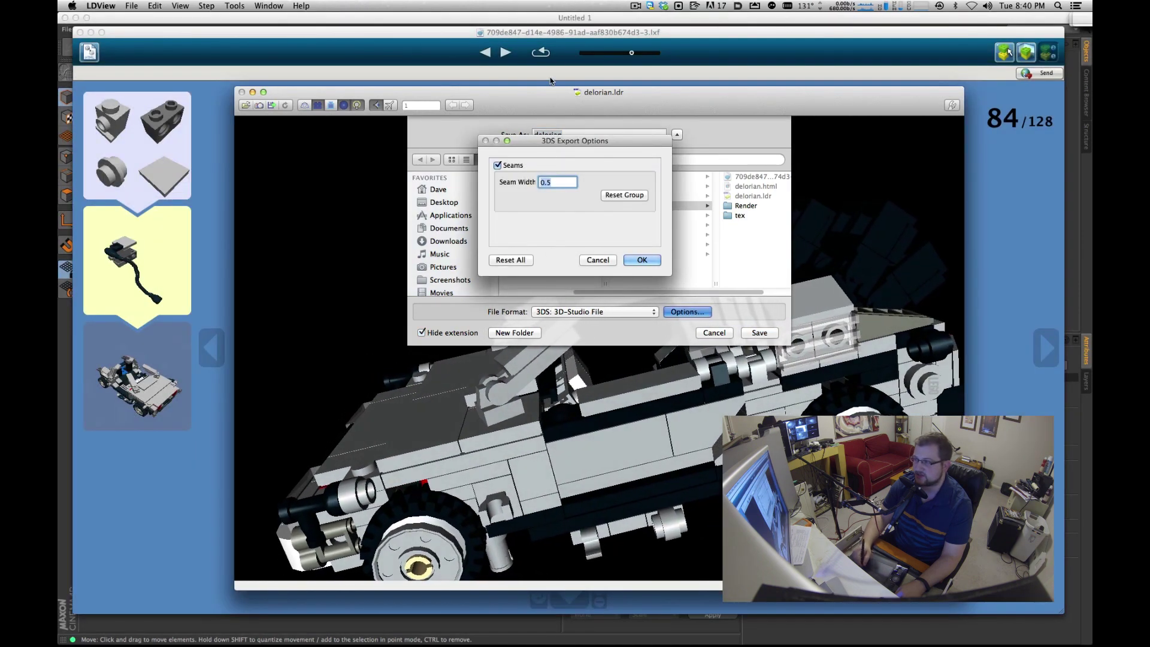
pyautogui.click(642, 259)
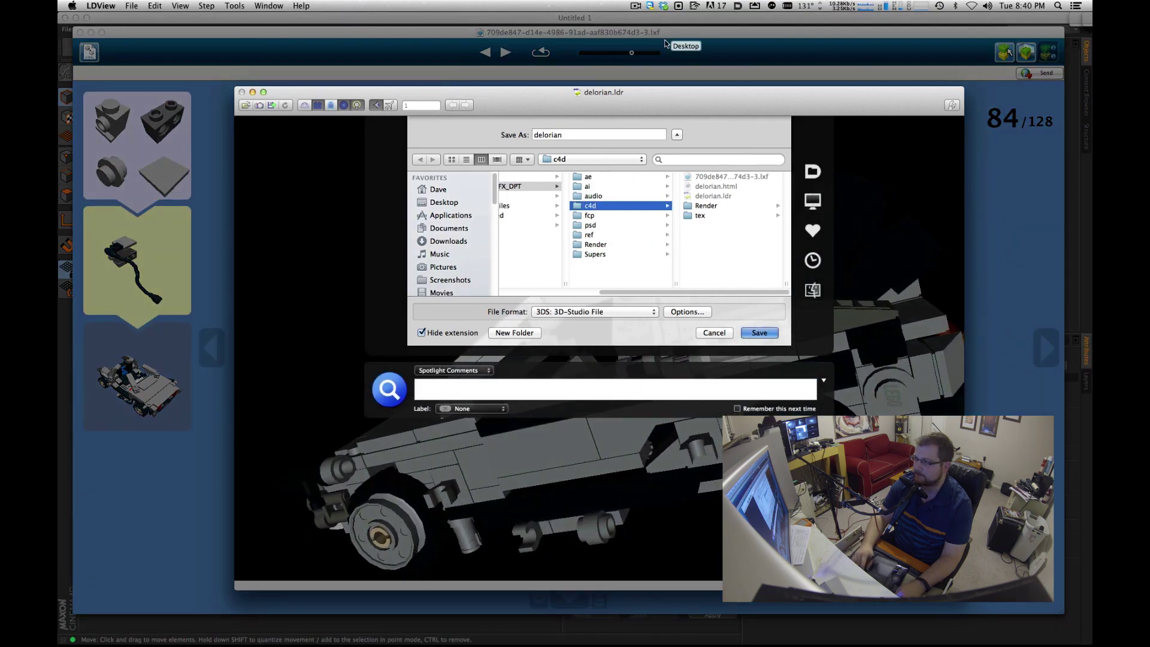
pyautogui.press('Return')
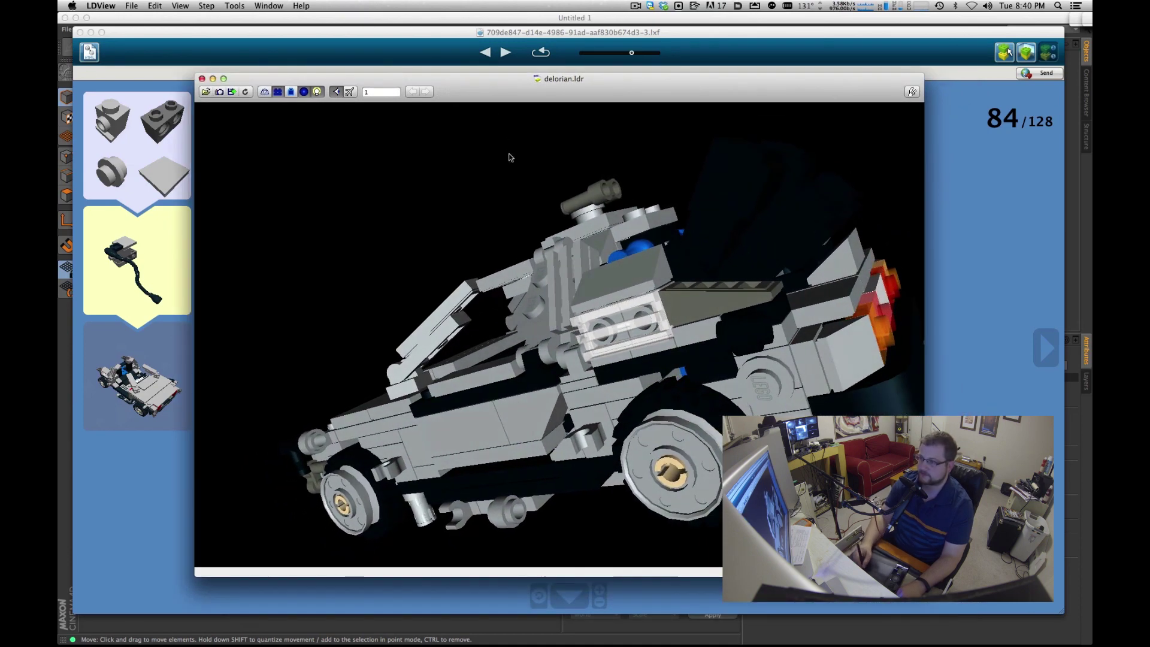
# Quit LDView and LEGO Digital Designer, close the c4d folder window, and switch to CINEMA 4D.
pyautogui.press('super+q')
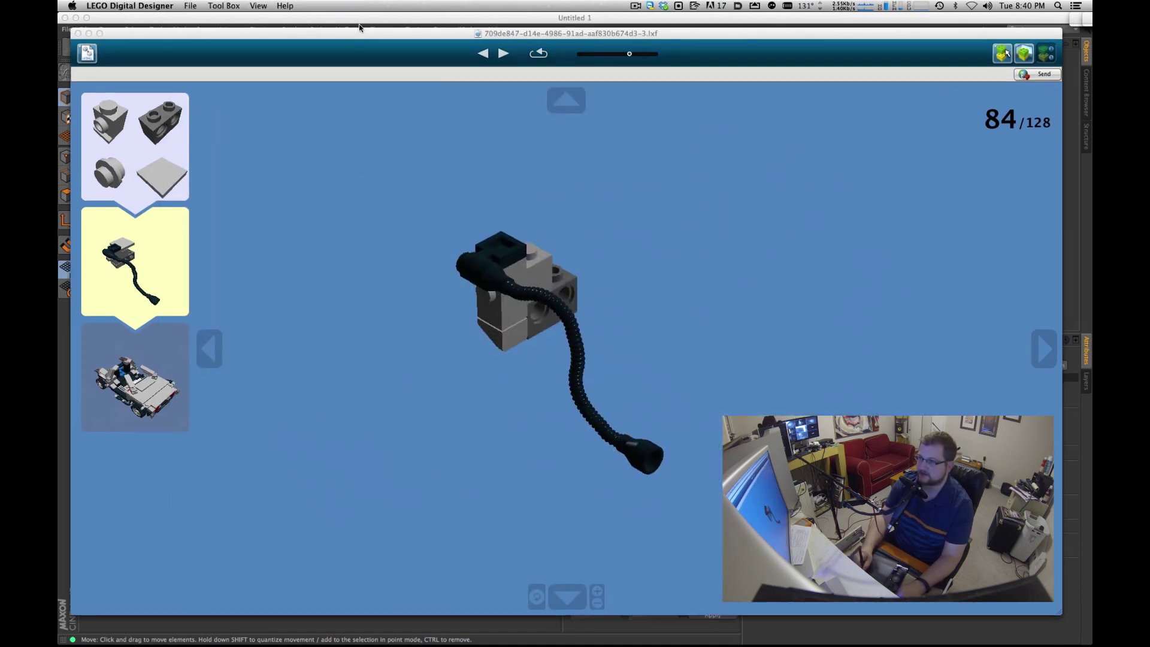
pyautogui.press('super+q')
pyautogui.click(670, 235)
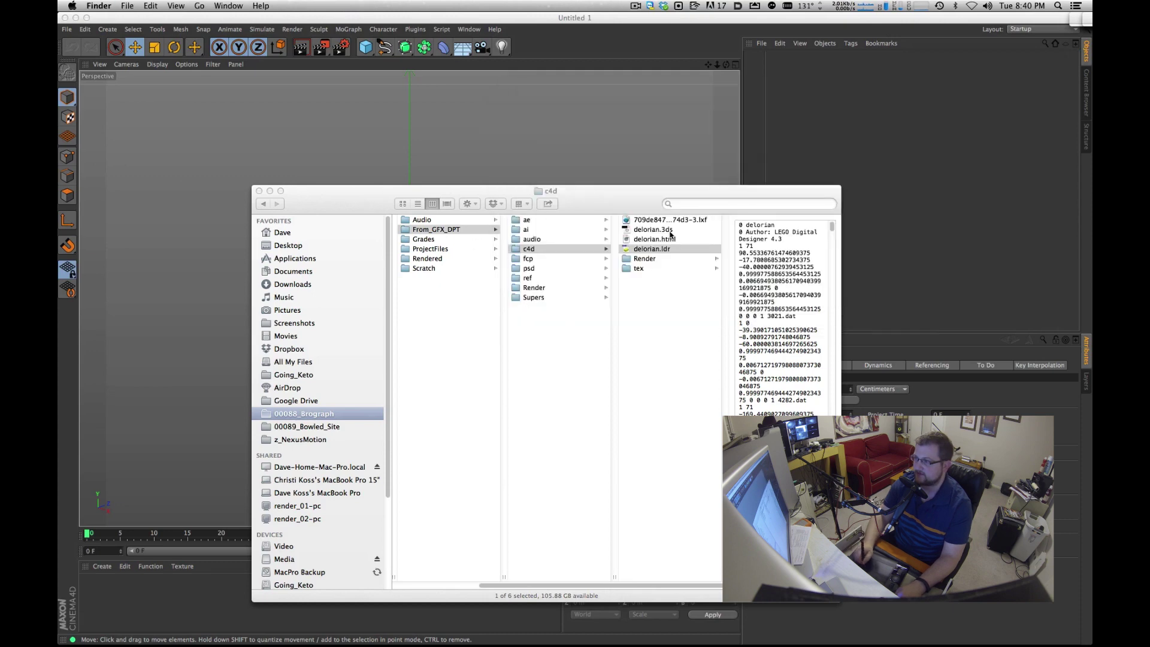
pyautogui.press('super+w')
pyautogui.click(440, 390)
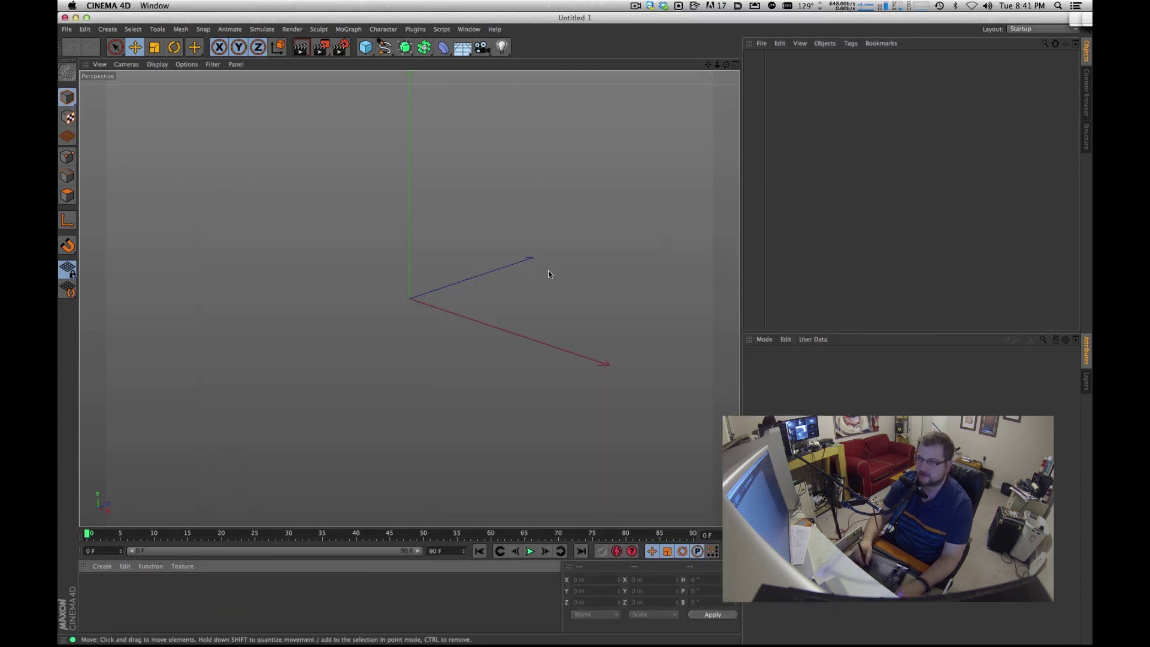
# Locate delorian.3ds in the 016_Legos project's c4d folder and open it in CINEMA 4D, importing at scale 1 Feet with Adapt Textures on.
pyautogui.press('super+Tab')
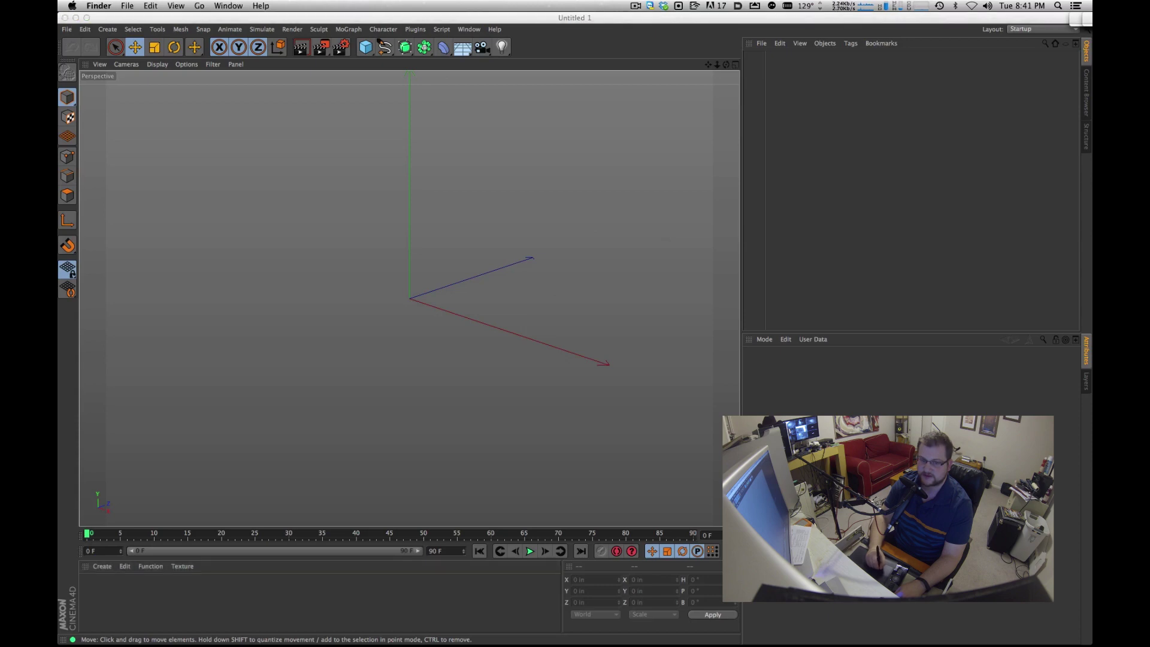
pyautogui.click(284, 615)
pyautogui.click(101, 623)
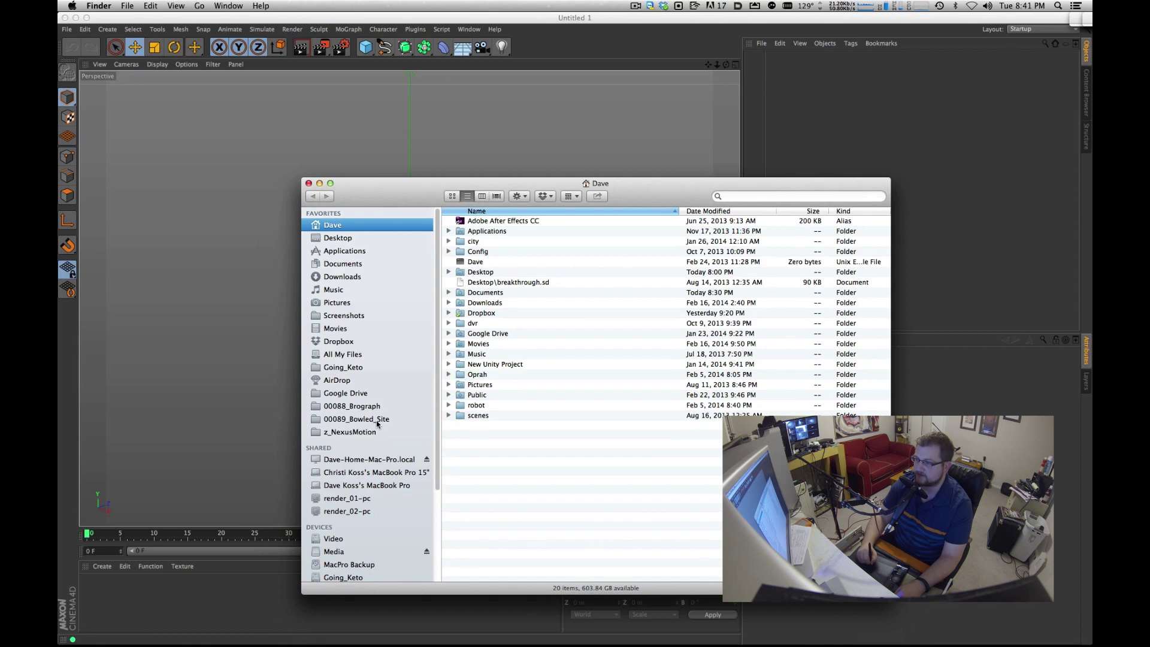
pyautogui.click(359, 407)
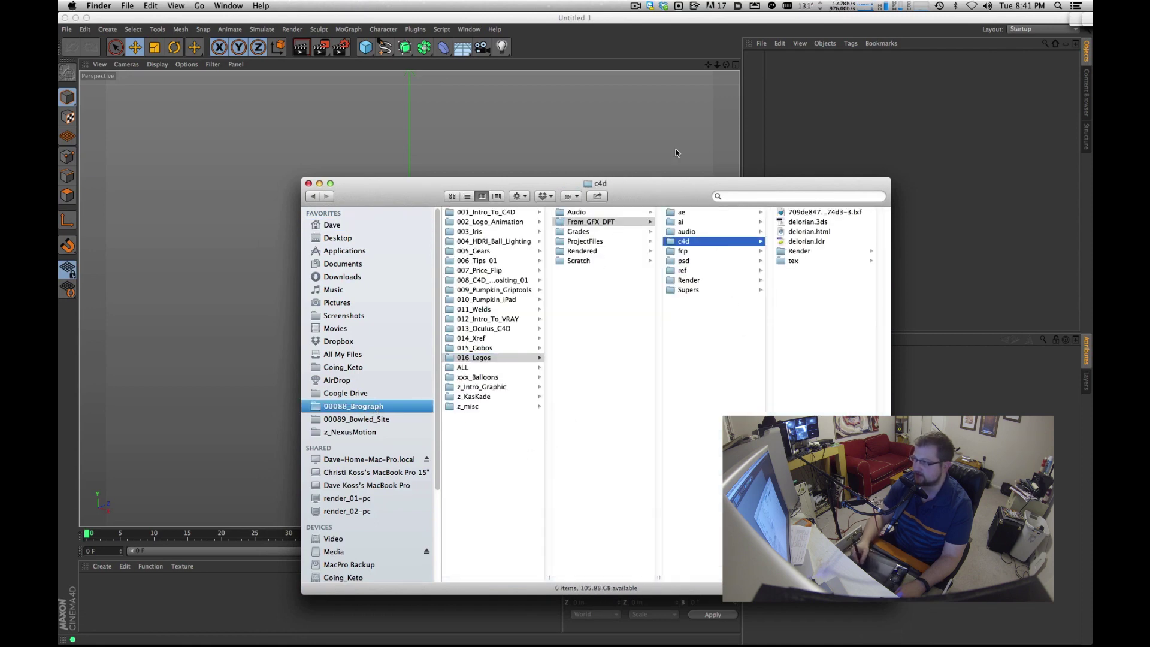
pyautogui.click(815, 222)
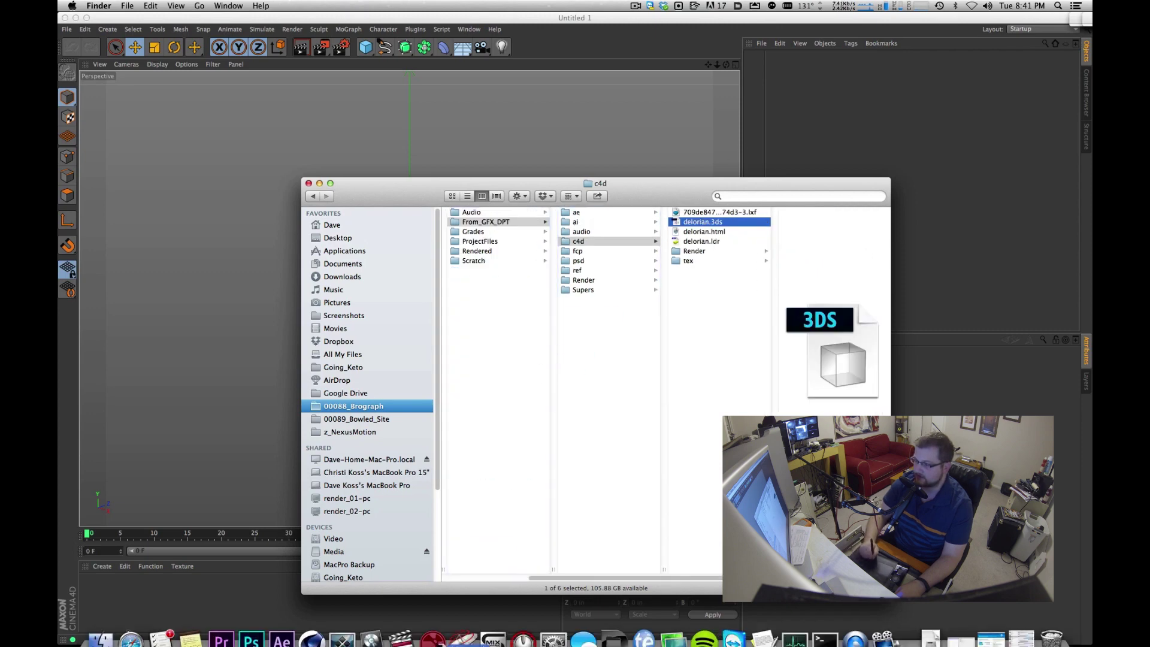
pyautogui.moveTo(702, 222); pyautogui.dragTo(312, 628)
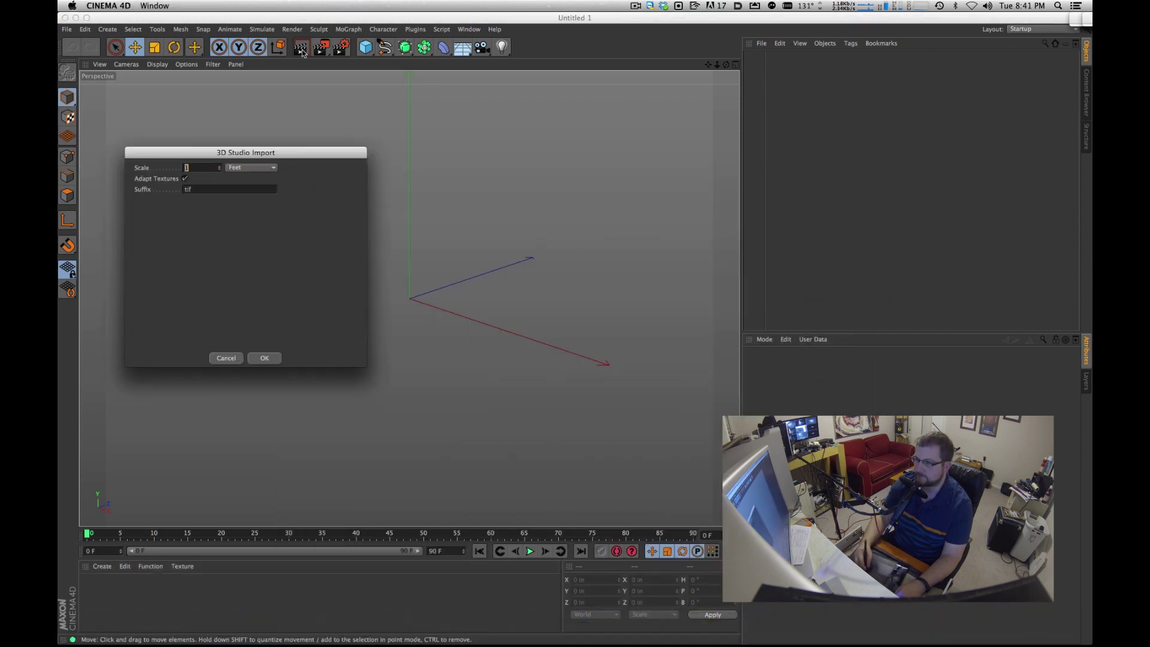
pyautogui.click(266, 358)
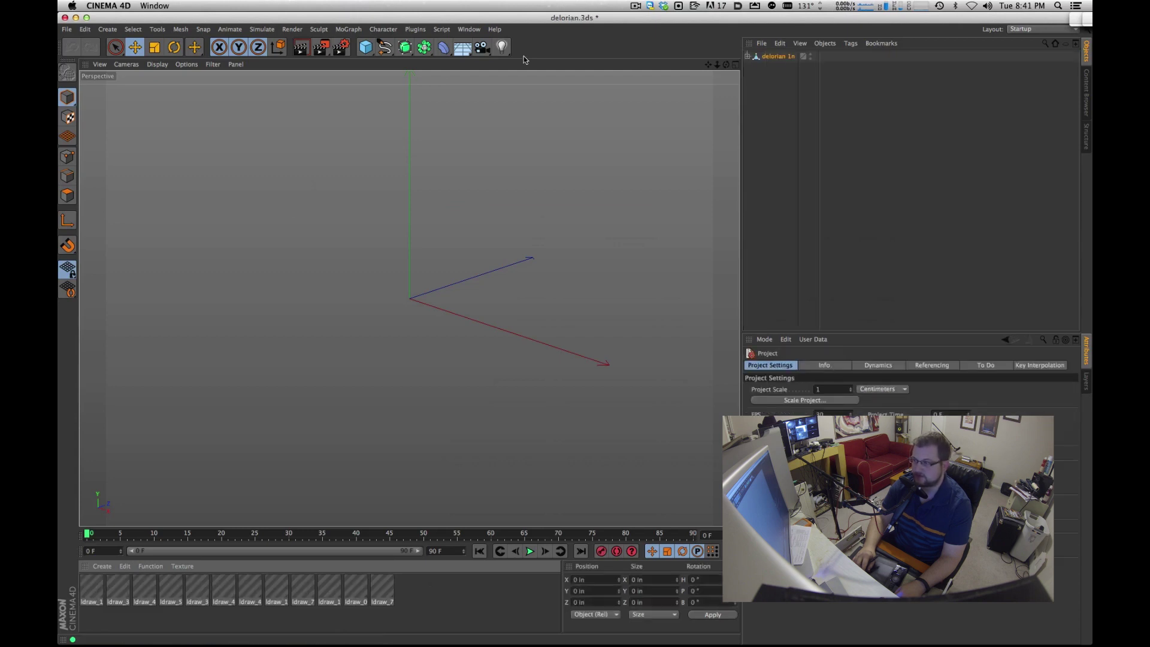
# Expand the delorian object group, examine its parts and their material tags, and view the imported car from another side.
pyautogui.click(747, 56)
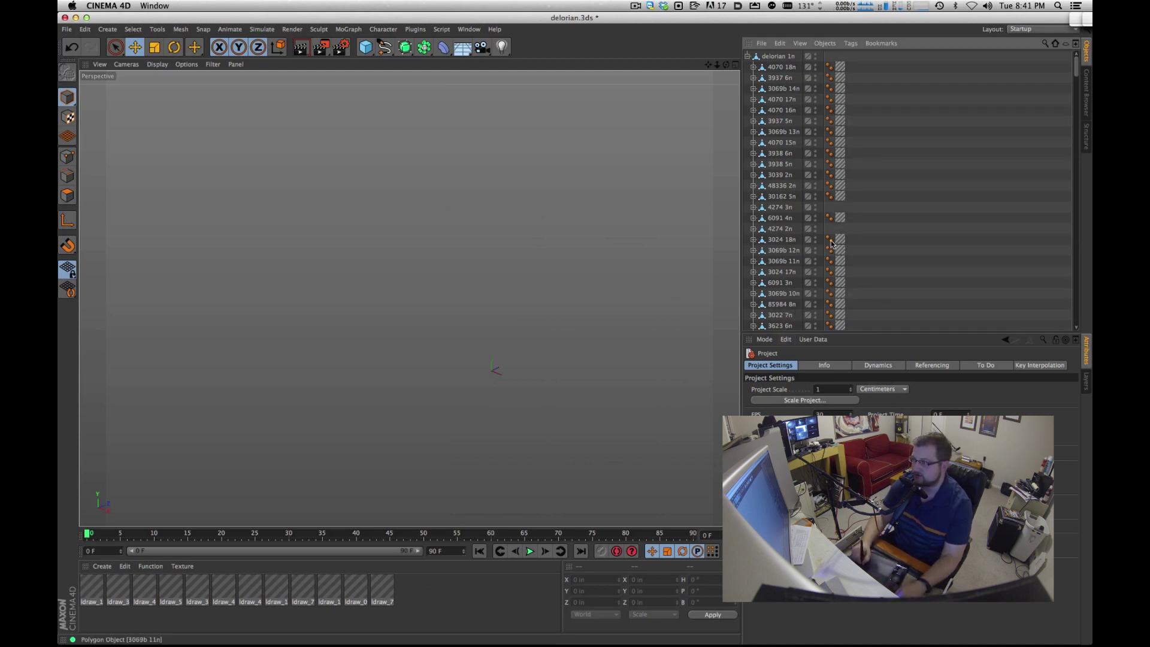
pyautogui.moveTo(824, 252); pyautogui.dragTo(845, 253)
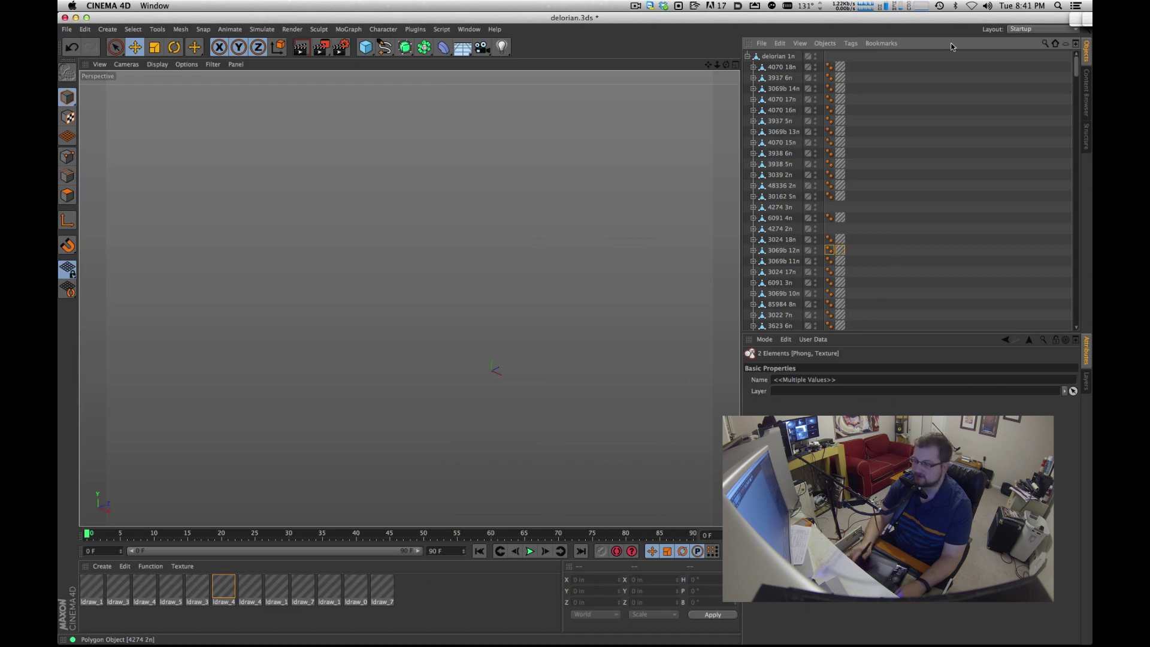
pyautogui.click(1065, 143)
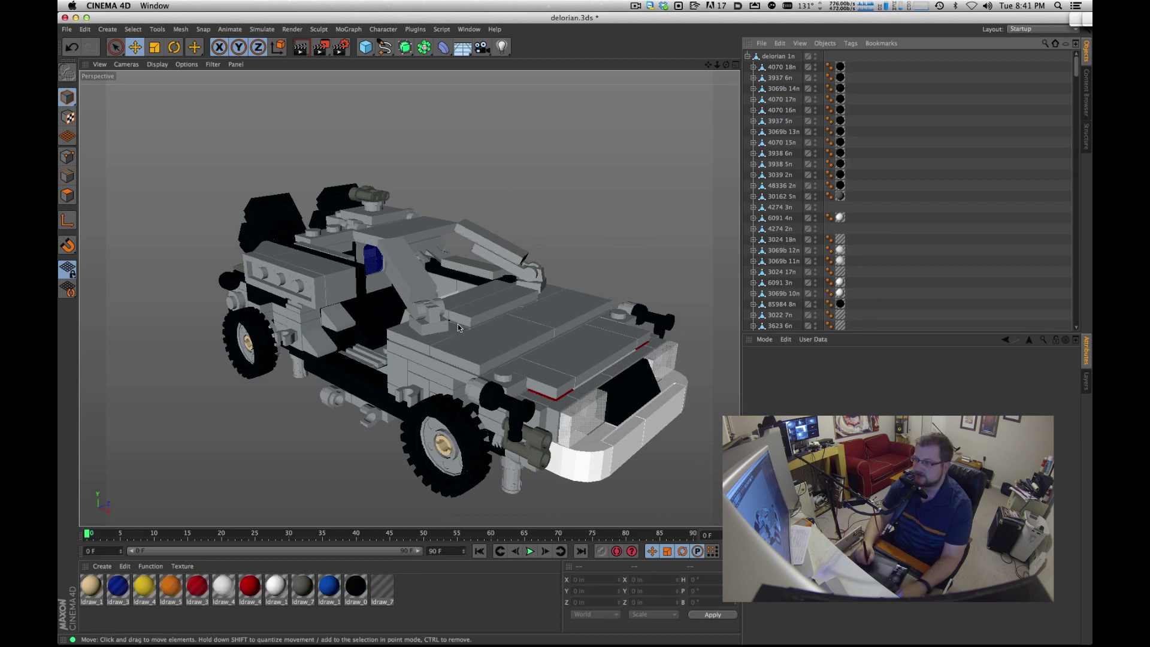
pyautogui.keyDown('alt'); pyautogui.moveTo(477, 329); pyautogui.dragTo(585, 315); pyautogui.keyUp('alt')
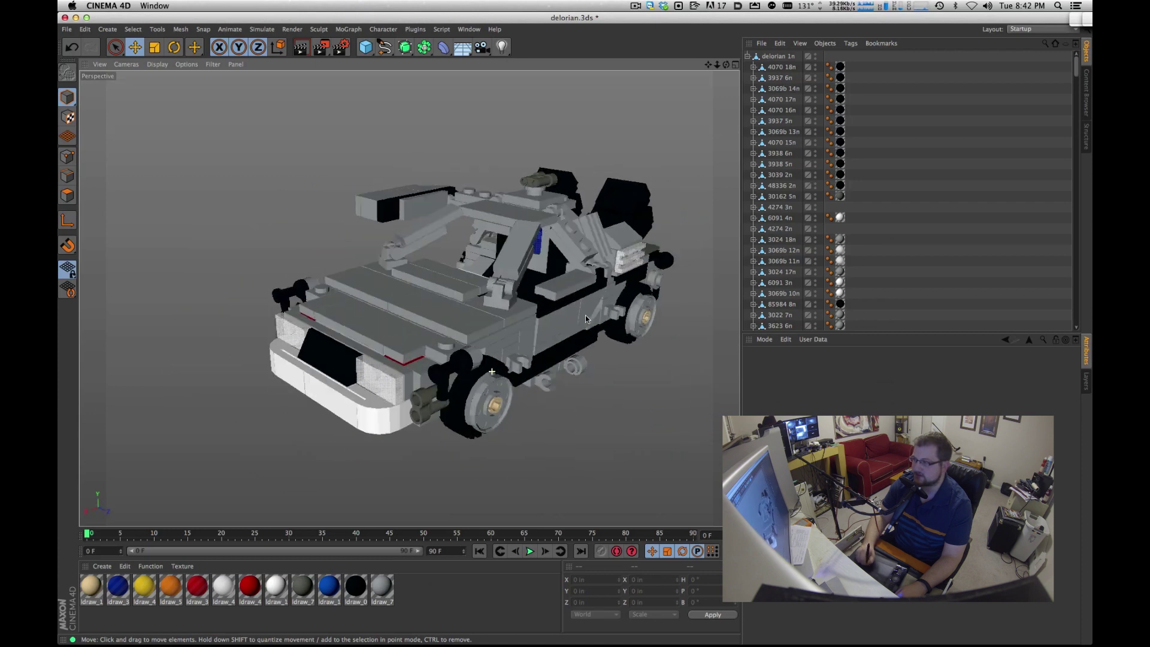
pyautogui.click(754, 293)
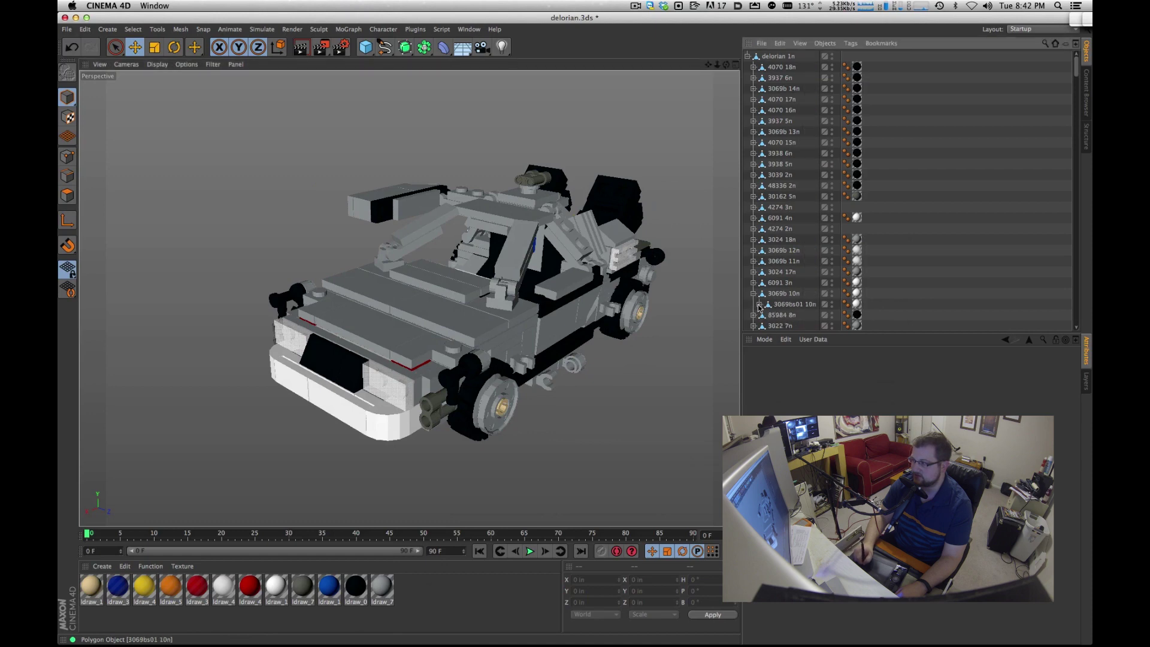
pyautogui.moveTo(1075, 59); pyautogui.dragTo(1069, 91)
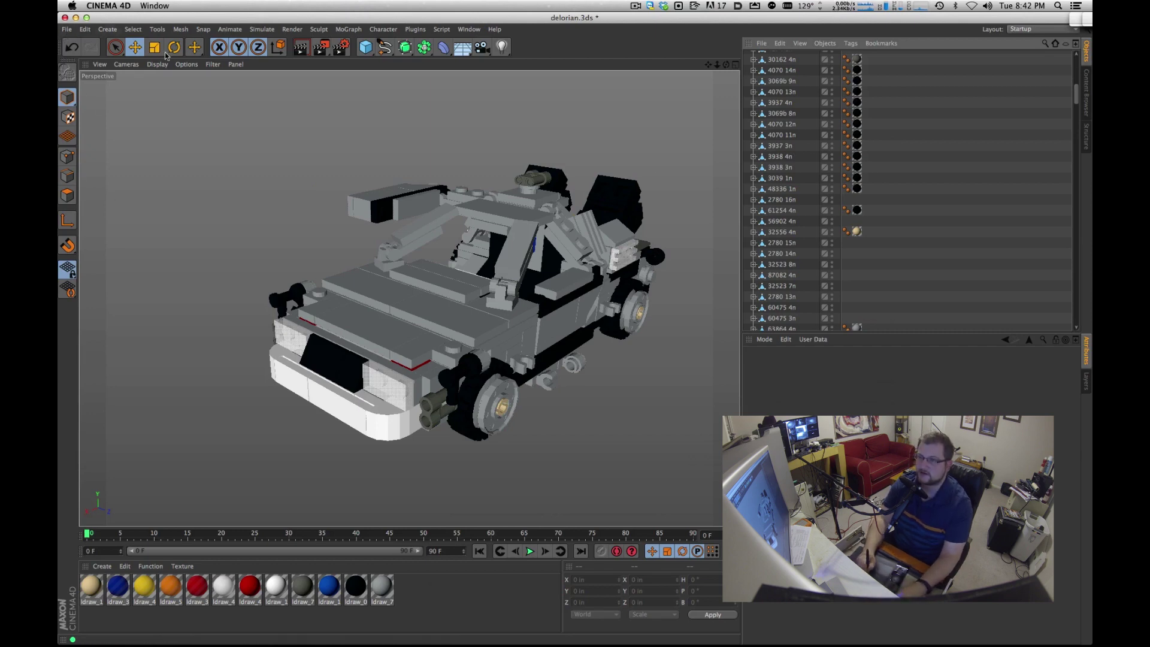
# Open the project information, select all objects, and unfold the entire delorian hierarchy.
pyautogui.click(85, 29)
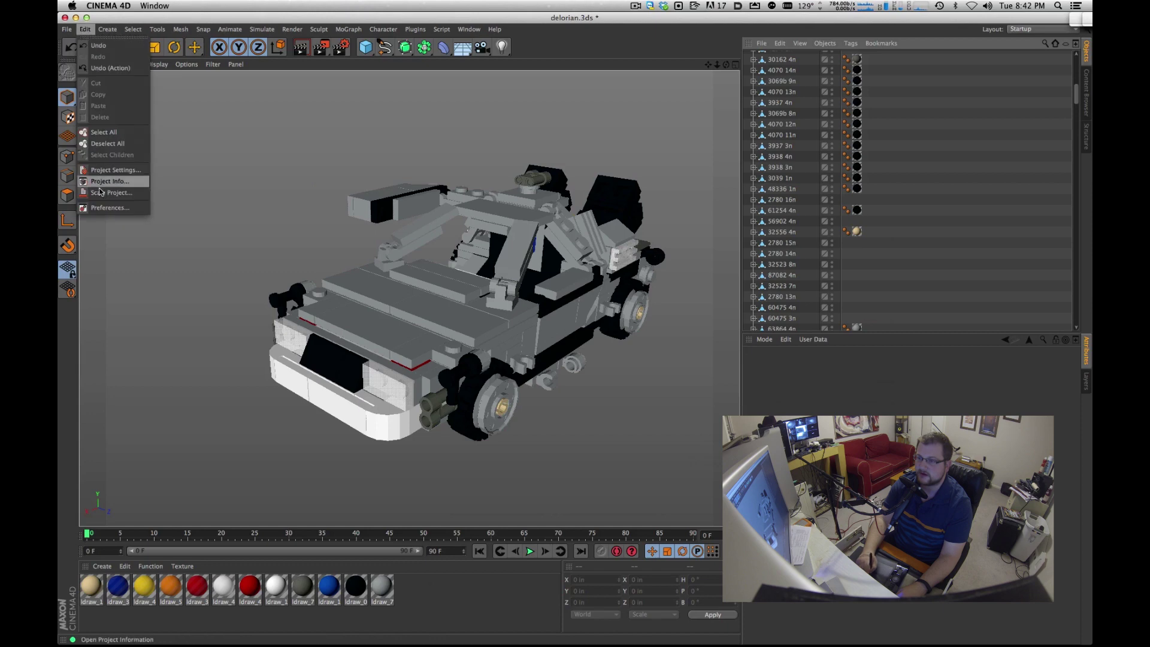
pyautogui.click(114, 171)
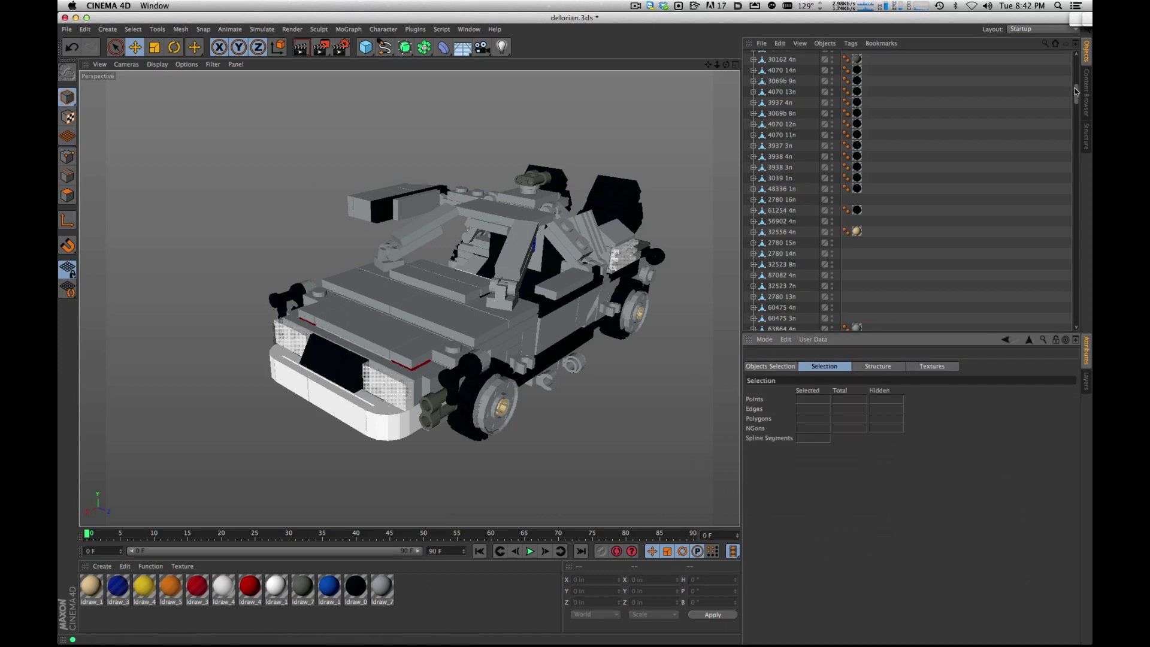
pyautogui.scroll(10, 912, 107)
pyautogui.press('super+a')
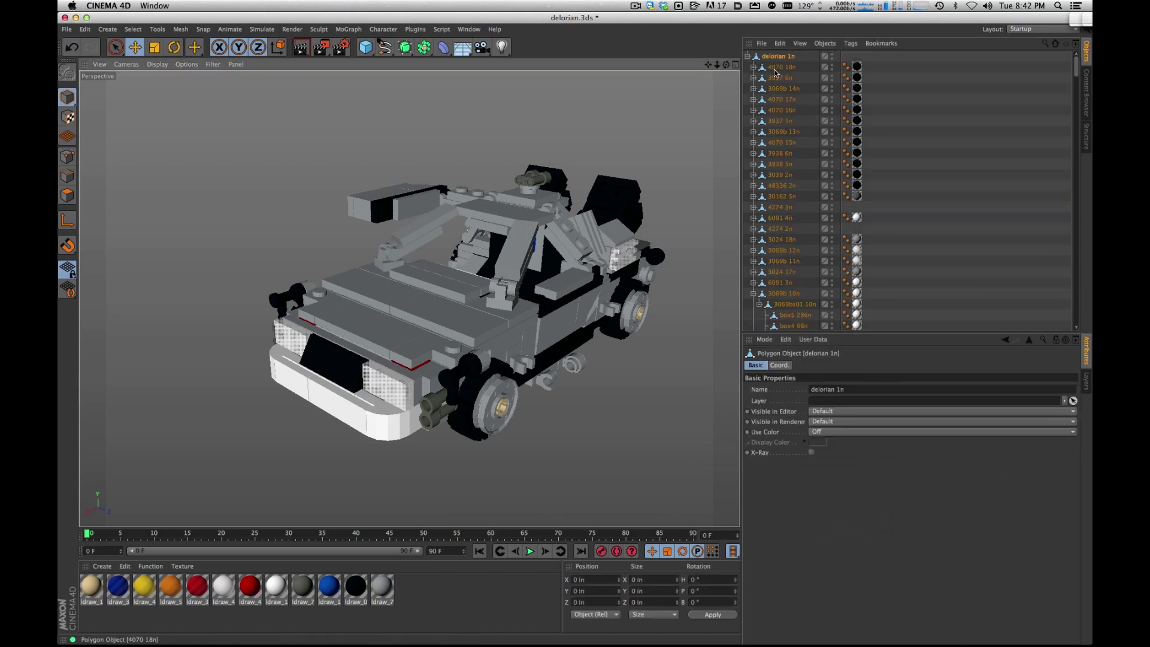
pyautogui.rightClick(779, 68)
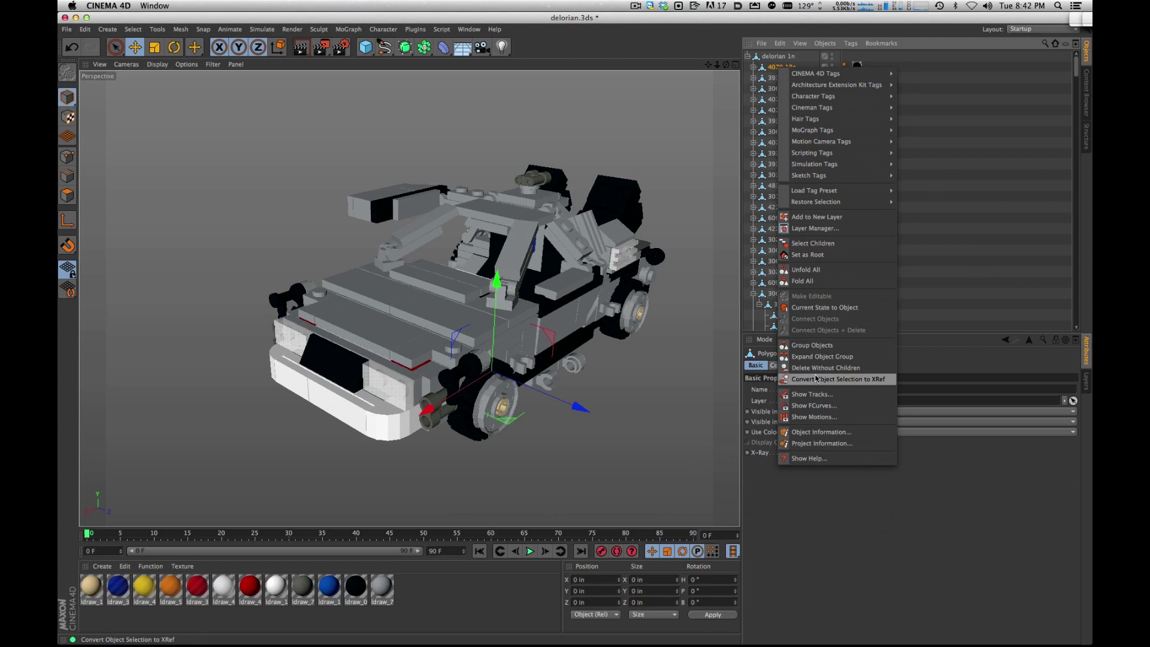
pyautogui.click(885, 270)
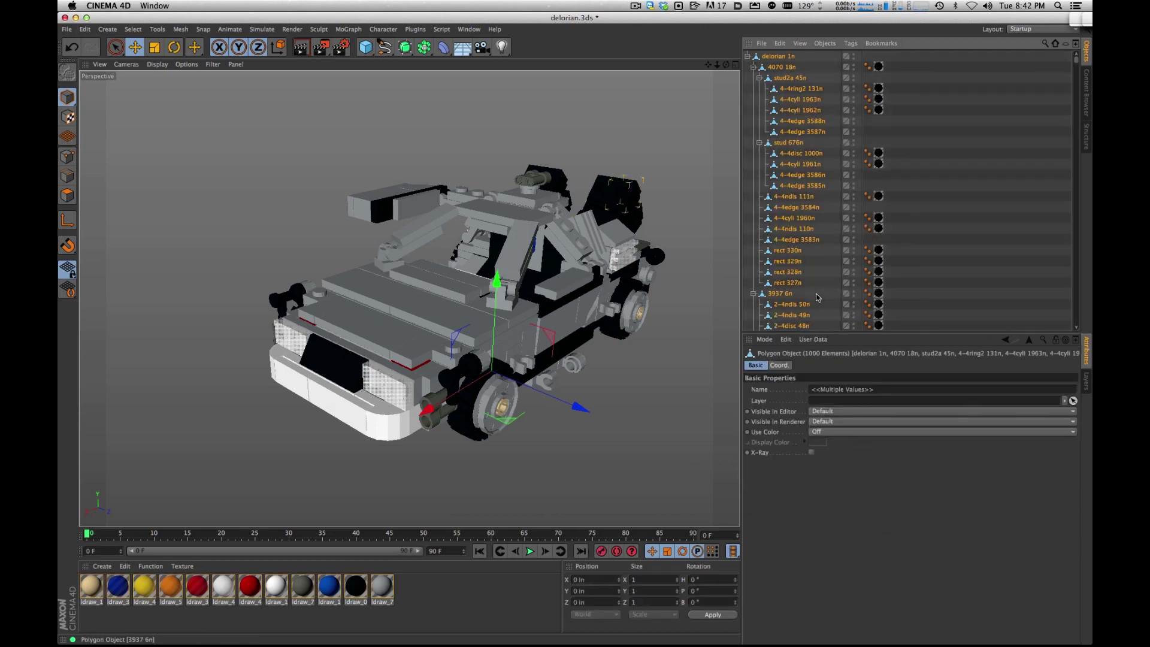
# Examine the point, edge and polygon totals and the memory use of the selected objects in the project information.
pyautogui.click(108, 31)
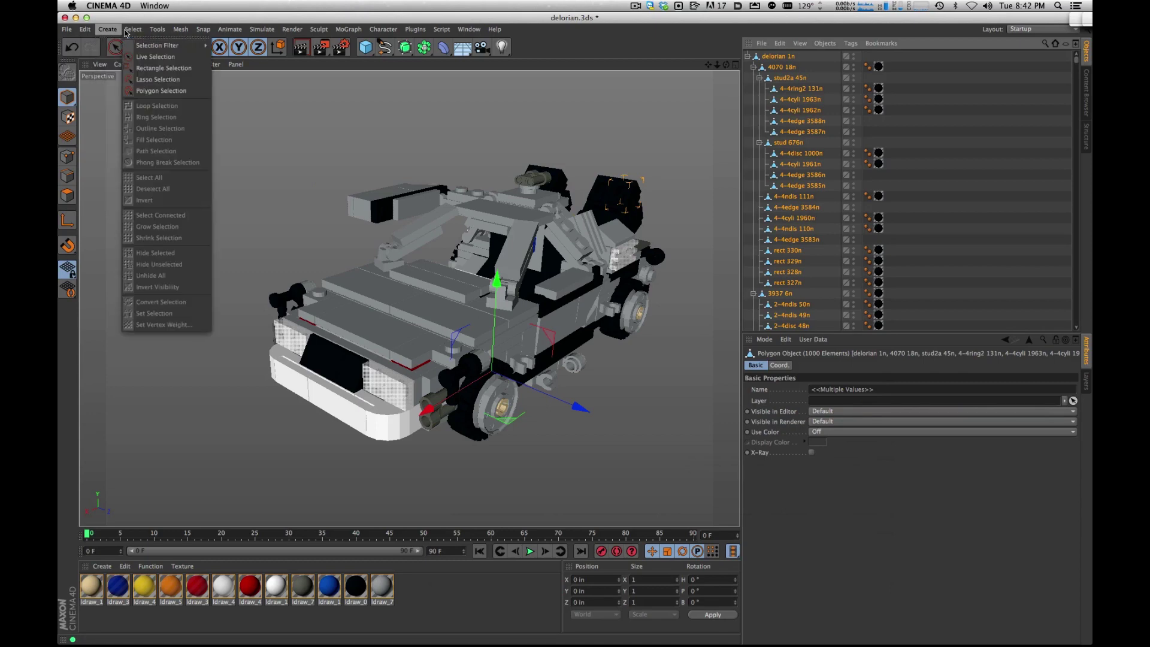
pyautogui.click(108, 31)
pyautogui.click(85, 31)
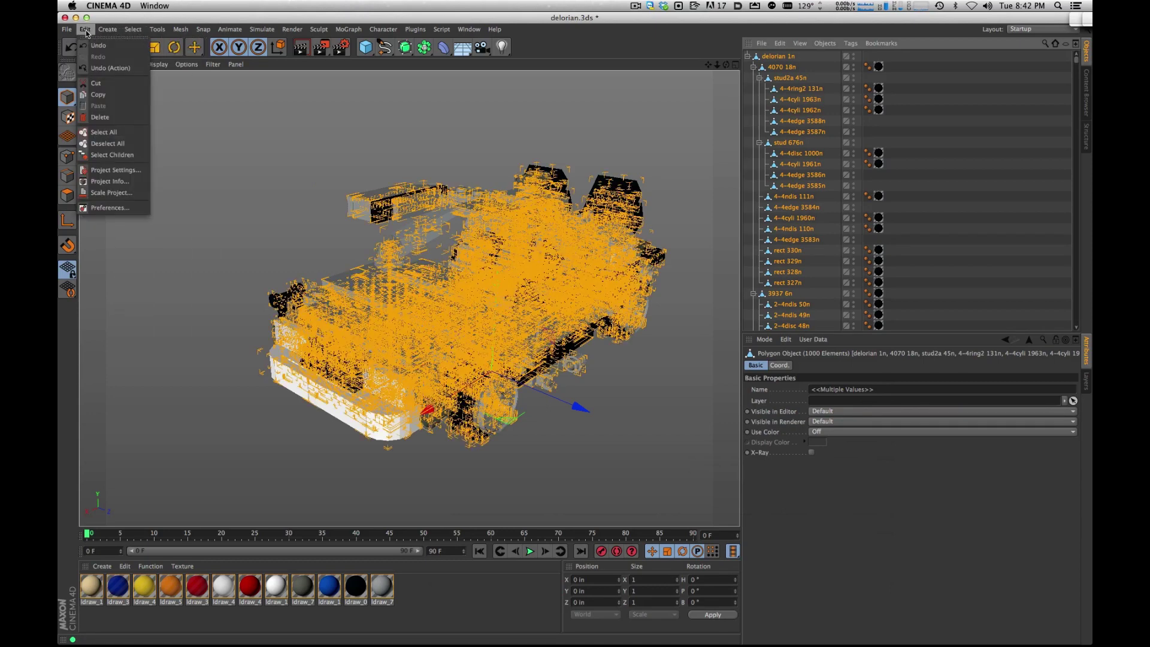
pyautogui.click(116, 189)
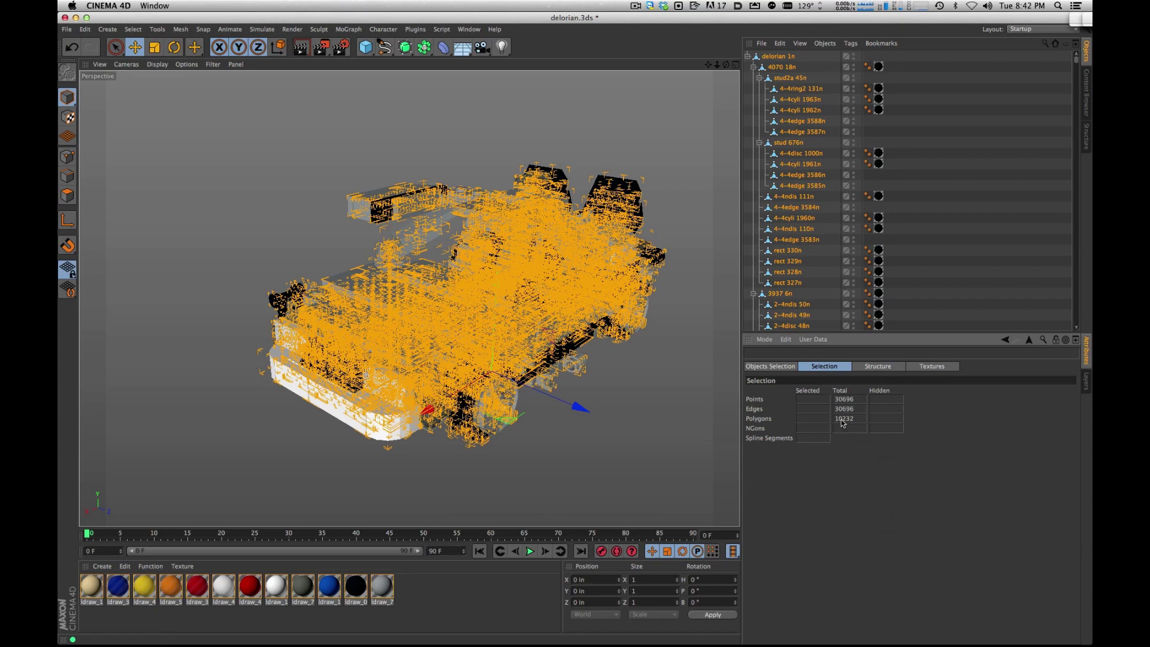
pyautogui.click(781, 367)
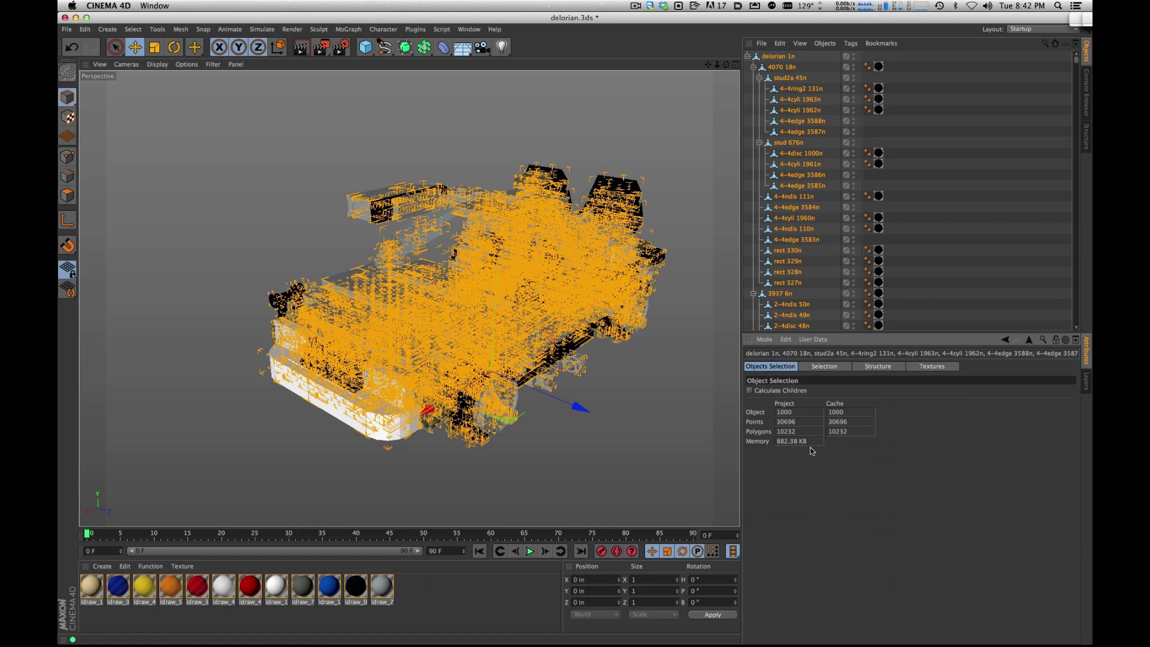
# Include child objects in the selection's geometry totals, and leave only the top delorian object selected.
pyautogui.click(749, 391)
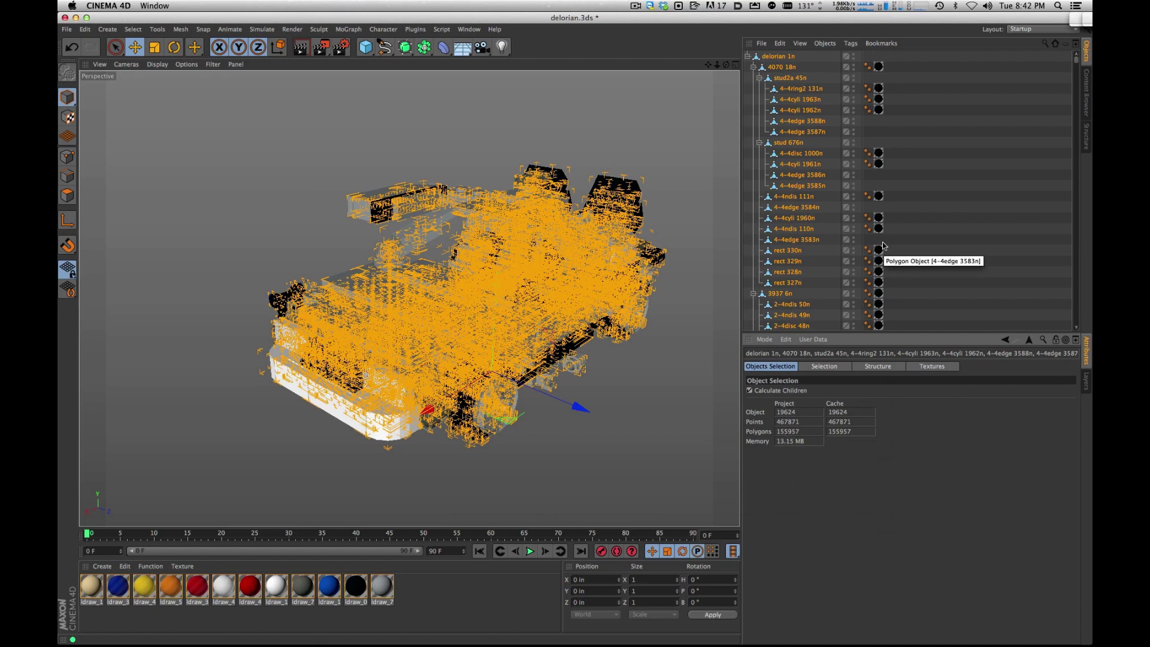
pyautogui.click(933, 254)
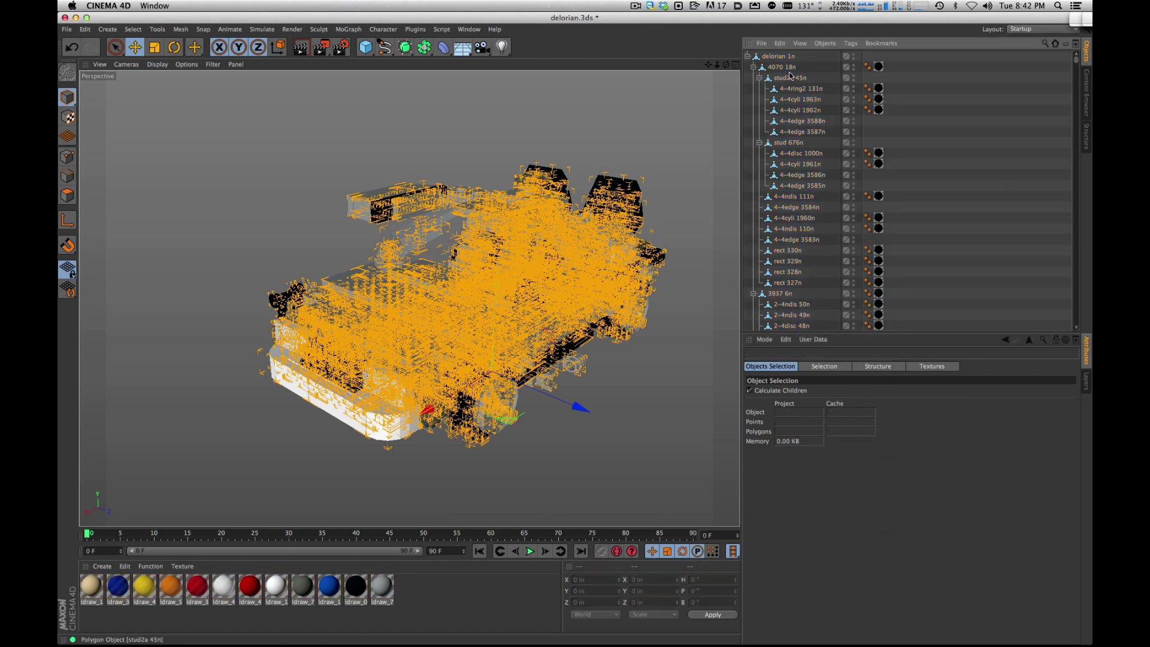
pyautogui.click(779, 56)
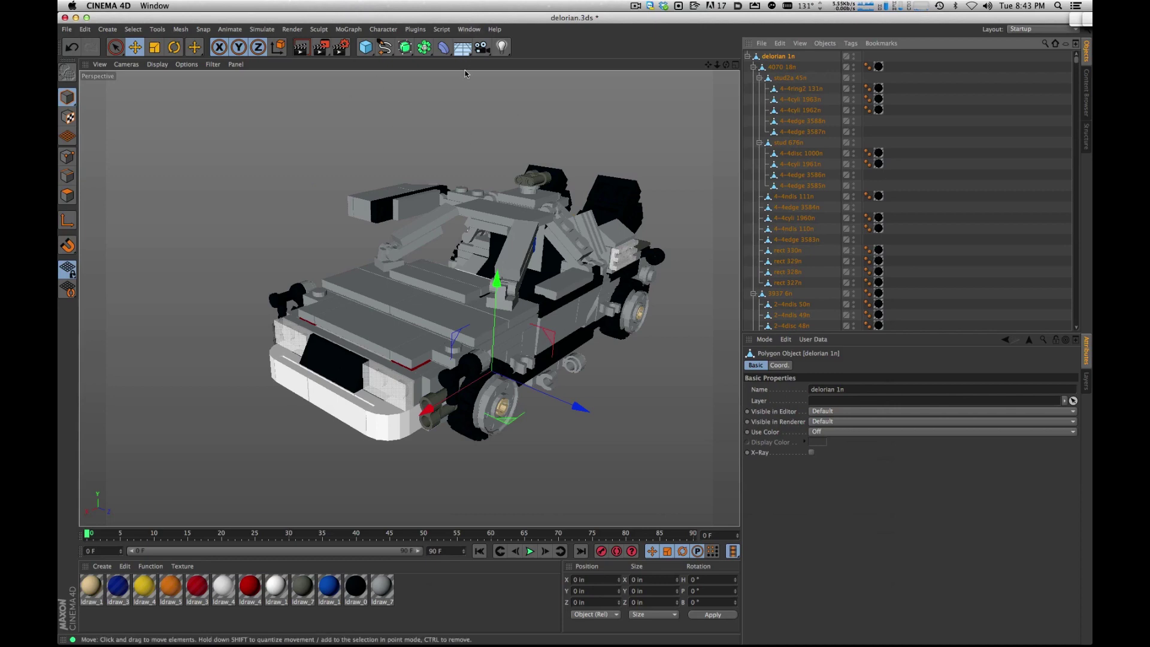
# Add a Floor and a Physical Sky to the scene.
pyautogui.click(465, 50)
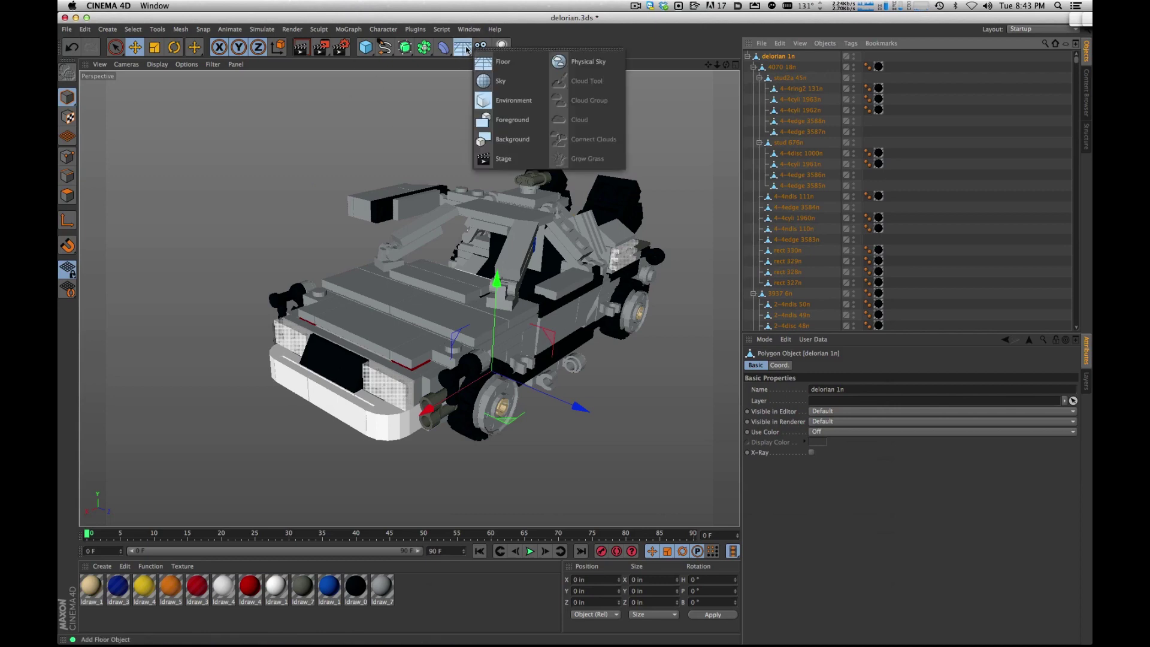
pyautogui.click(510, 62)
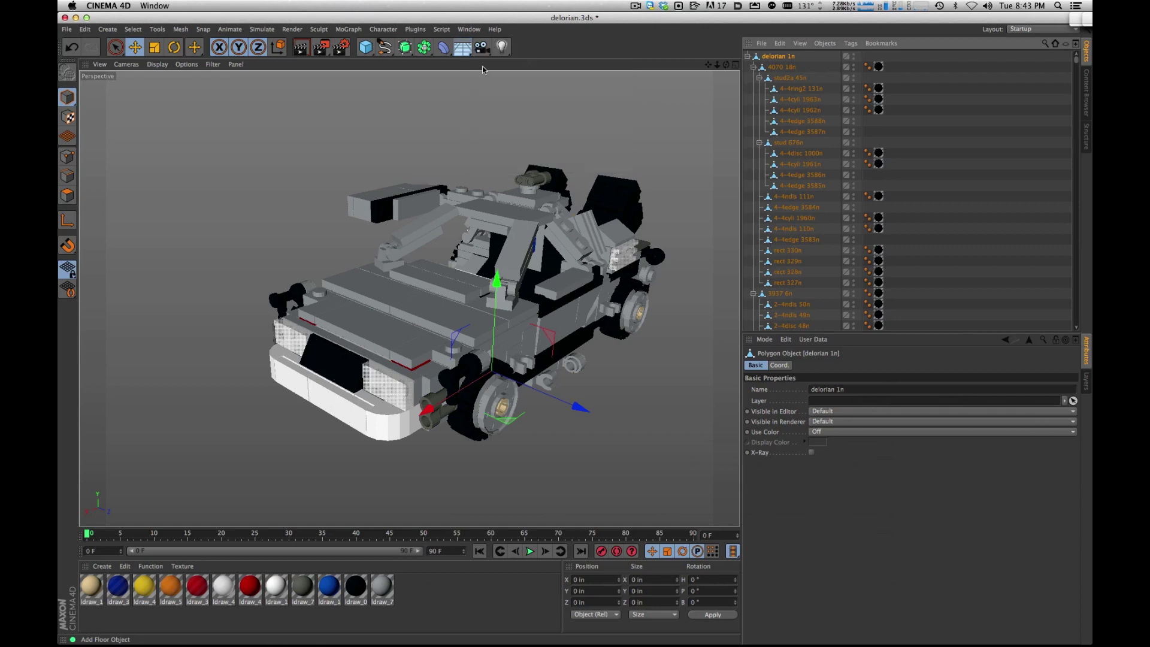
pyautogui.click(465, 47)
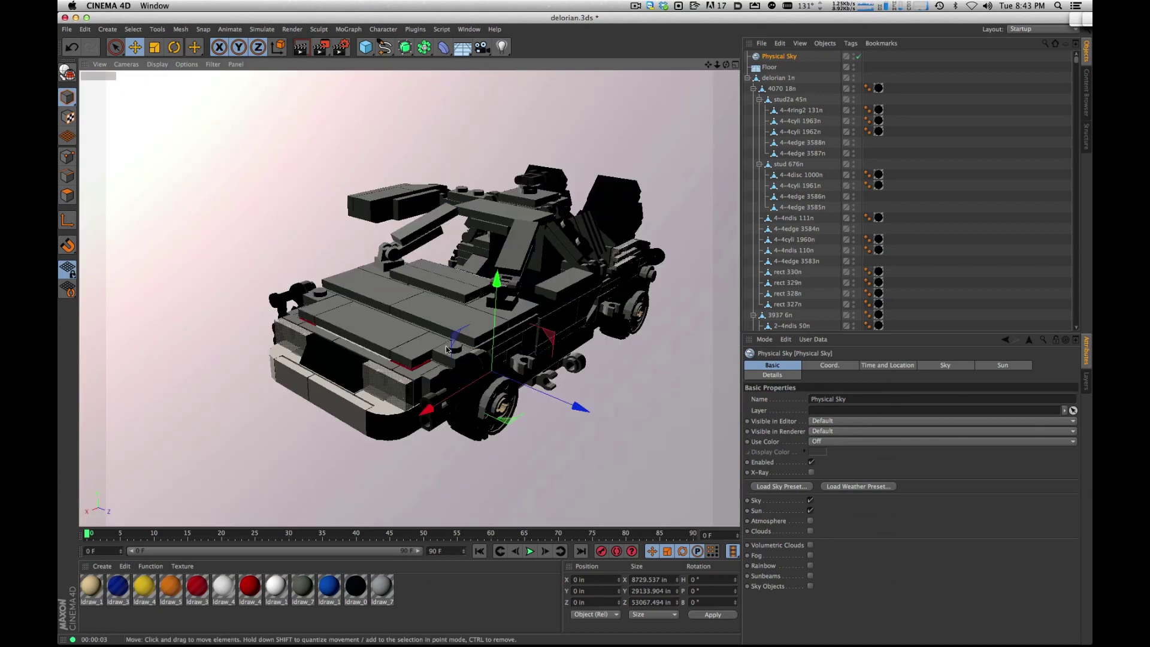
# Render the perspective view as a close-up of the car's hood.
pyautogui.scroll(10, 594, 311)
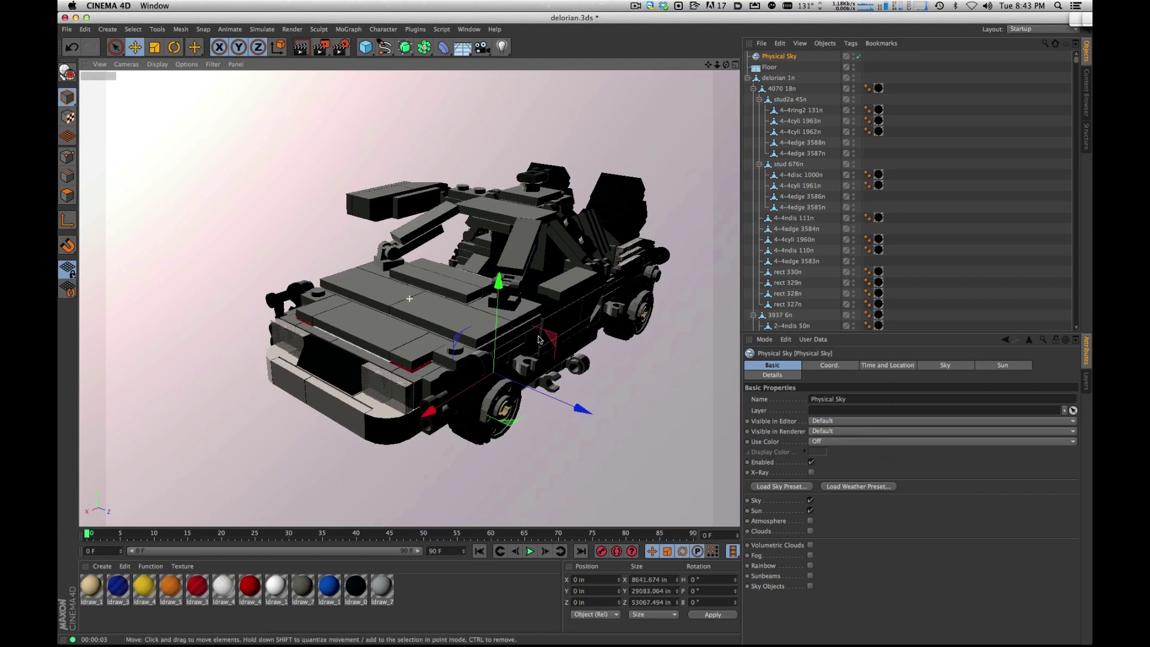
pyautogui.scroll(-10, 575, 322)
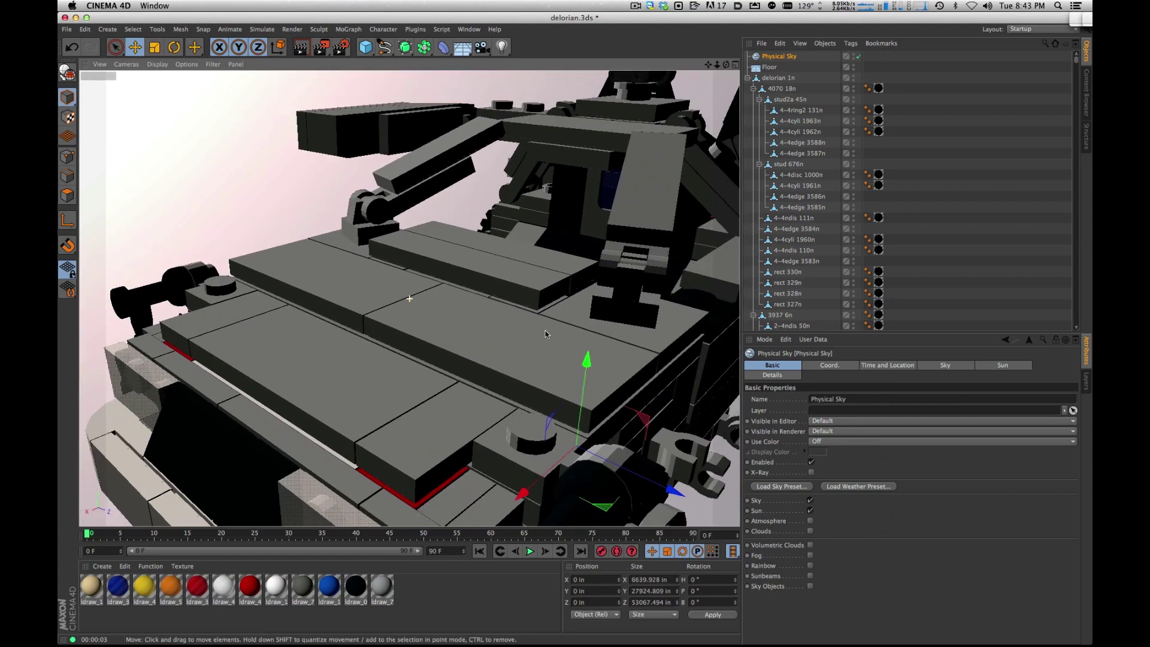
pyautogui.hotkey('ctrl', 'r')
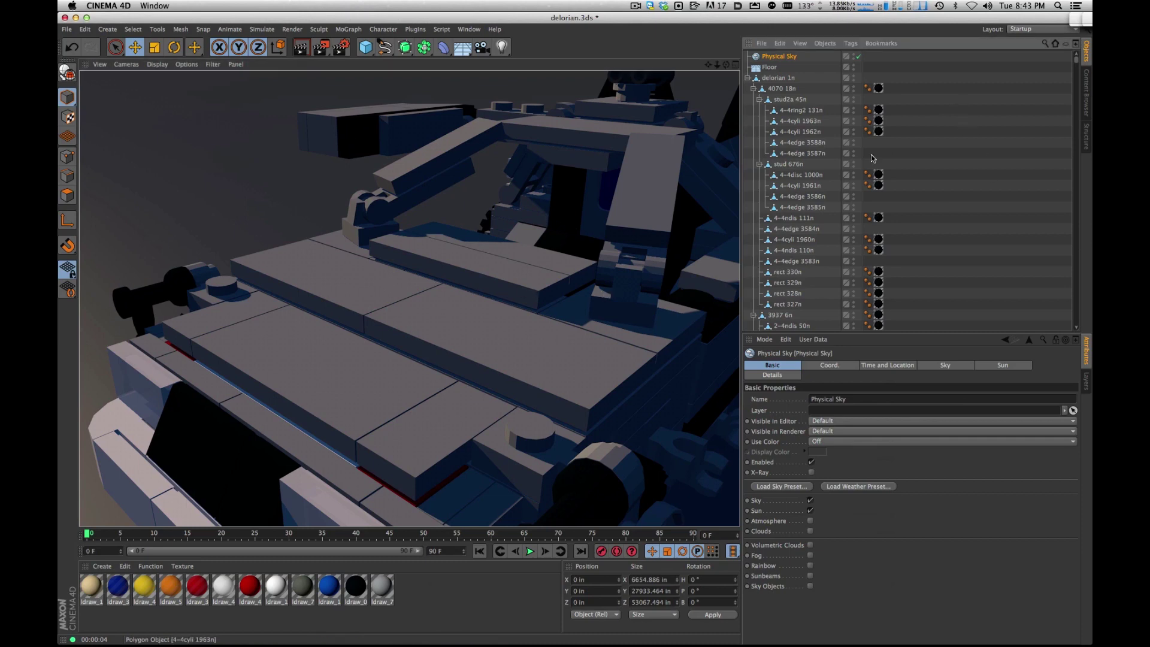
# Unfold the delorian hierarchy and select every object from the top delorian object down to the last part.
pyautogui.click(955, 78)
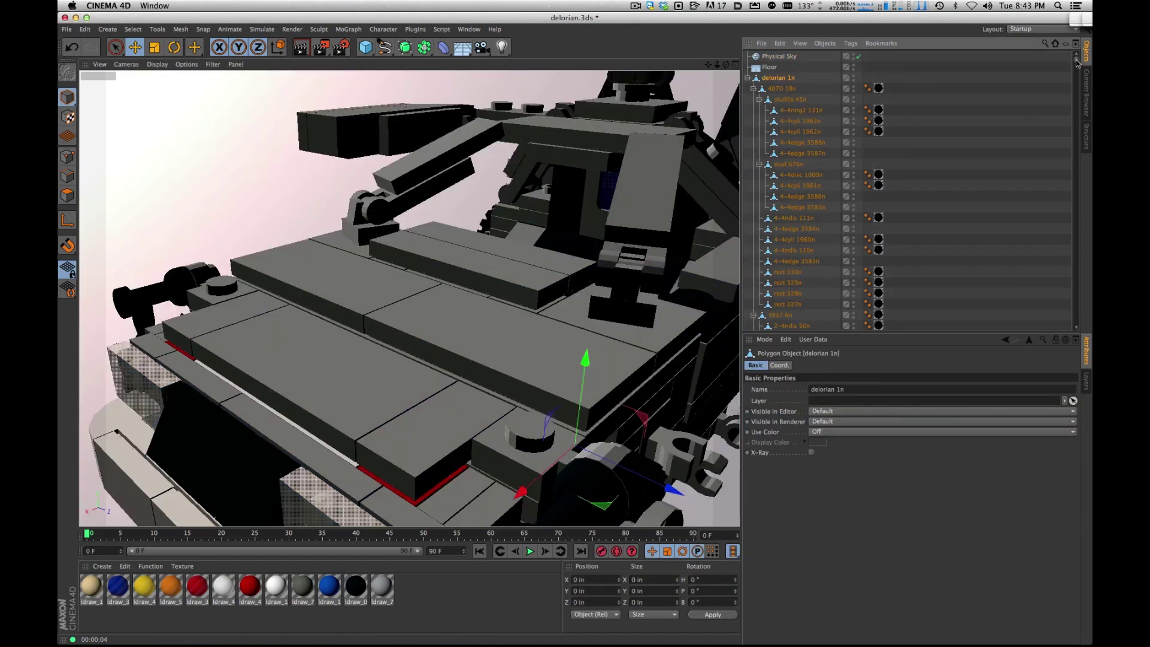
pyautogui.scroll(-10, 1051, 114)
pyautogui.scroll(10, 1051, 114)
pyautogui.rightClick(778, 78)
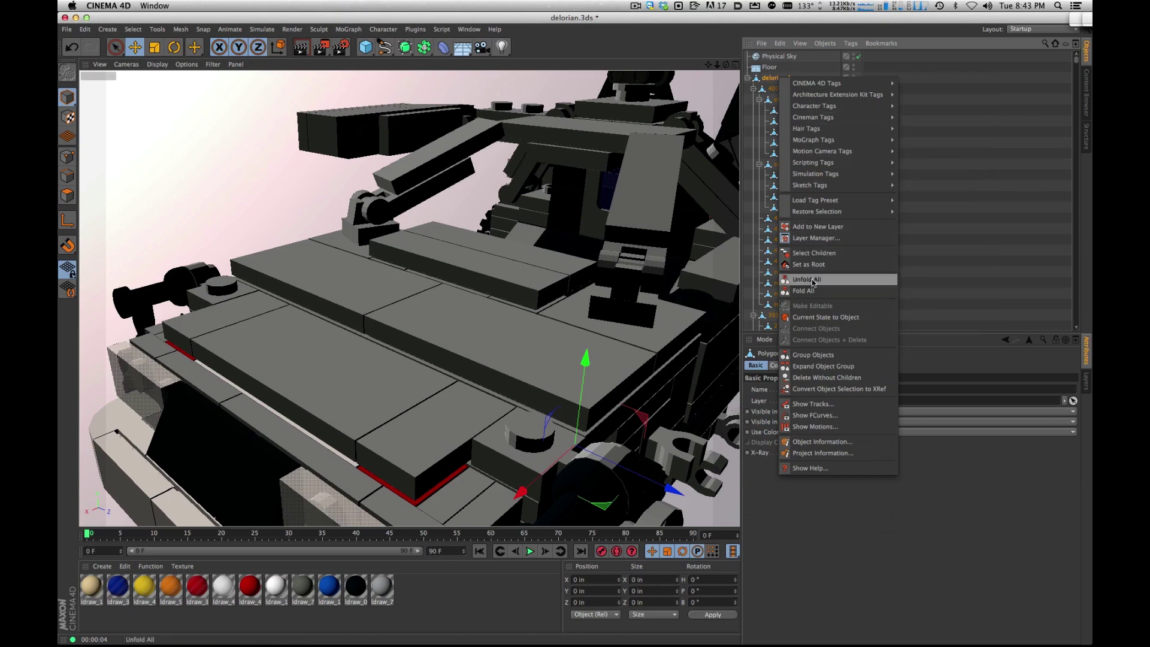
pyautogui.click(836, 281)
pyautogui.click(788, 78)
pyautogui.click(772, 78)
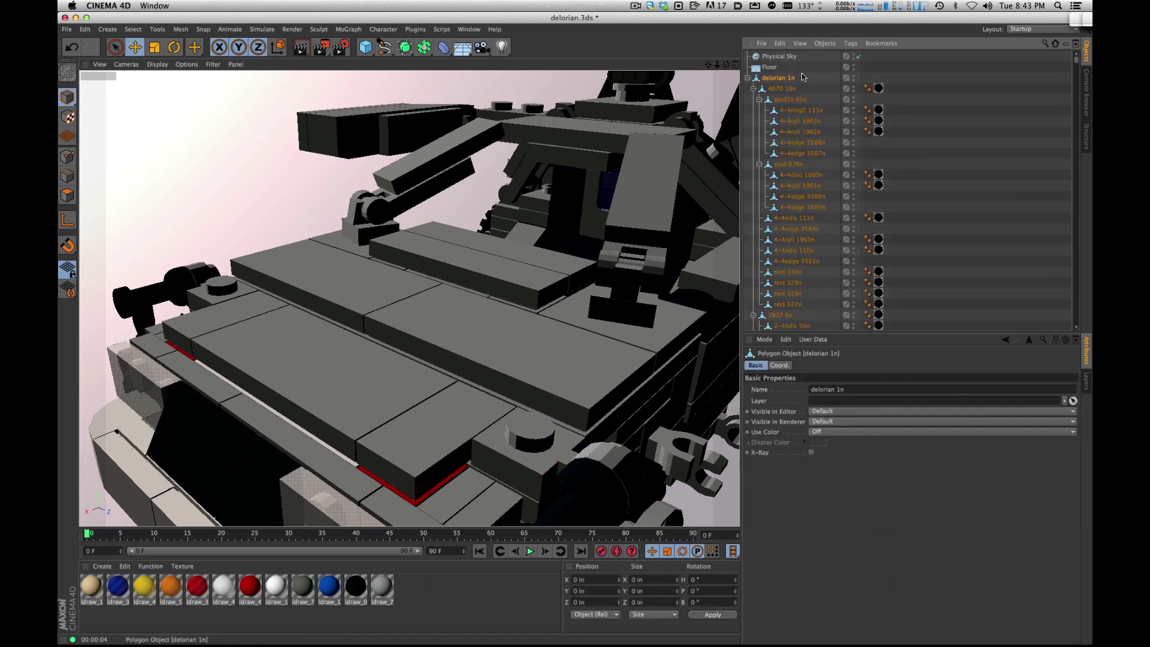
pyautogui.moveTo(1077, 60); pyautogui.dragTo(1075, 326)
pyautogui.keyDown('shift'); pyautogui.click(834, 262); pyautogui.keyUp('shift')
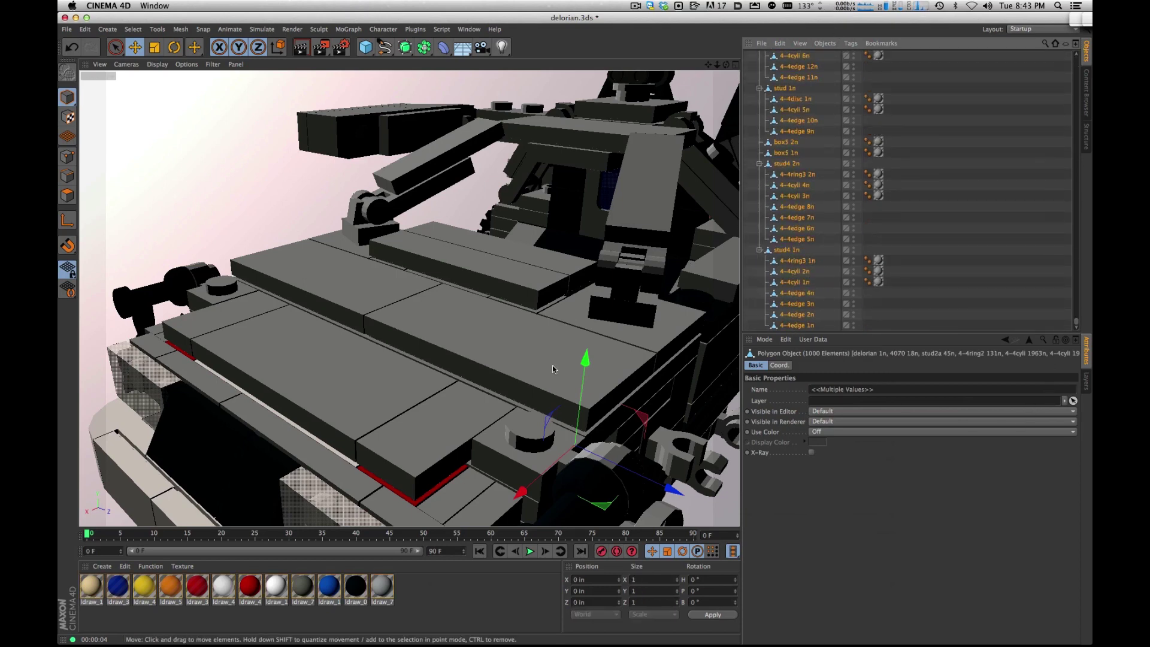
# In polygon mode, optimize the selected meshes for Polygons, Unused Points and Points with a tolerance of 0.004 in.
pyautogui.click(67, 197)
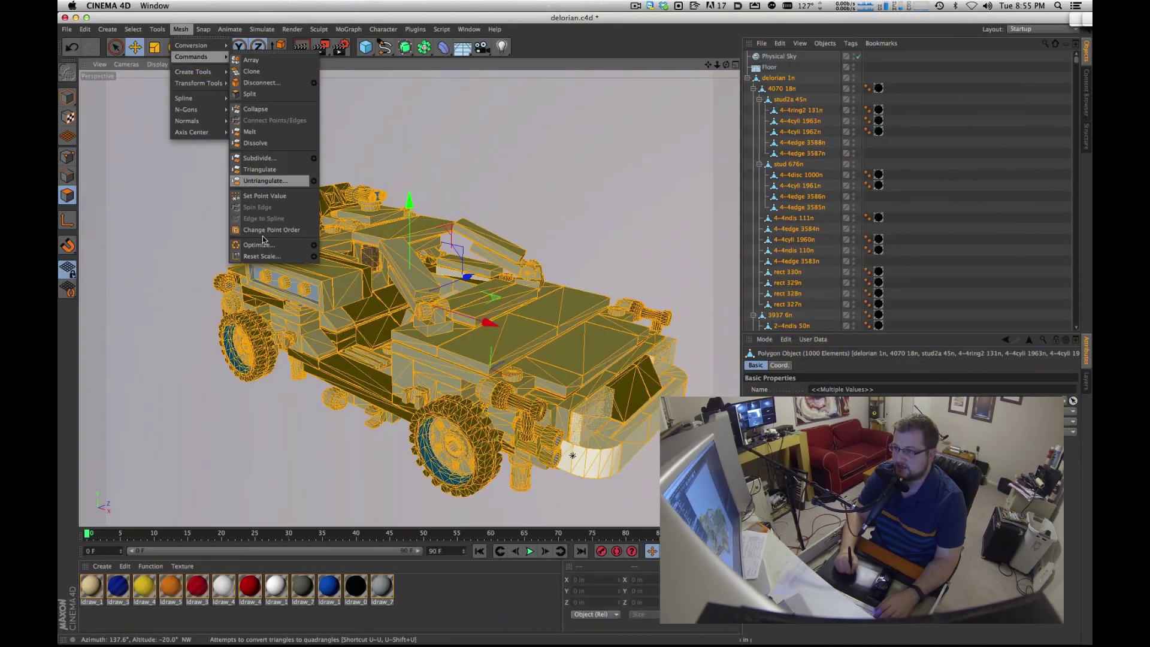
pyautogui.click(312, 249)
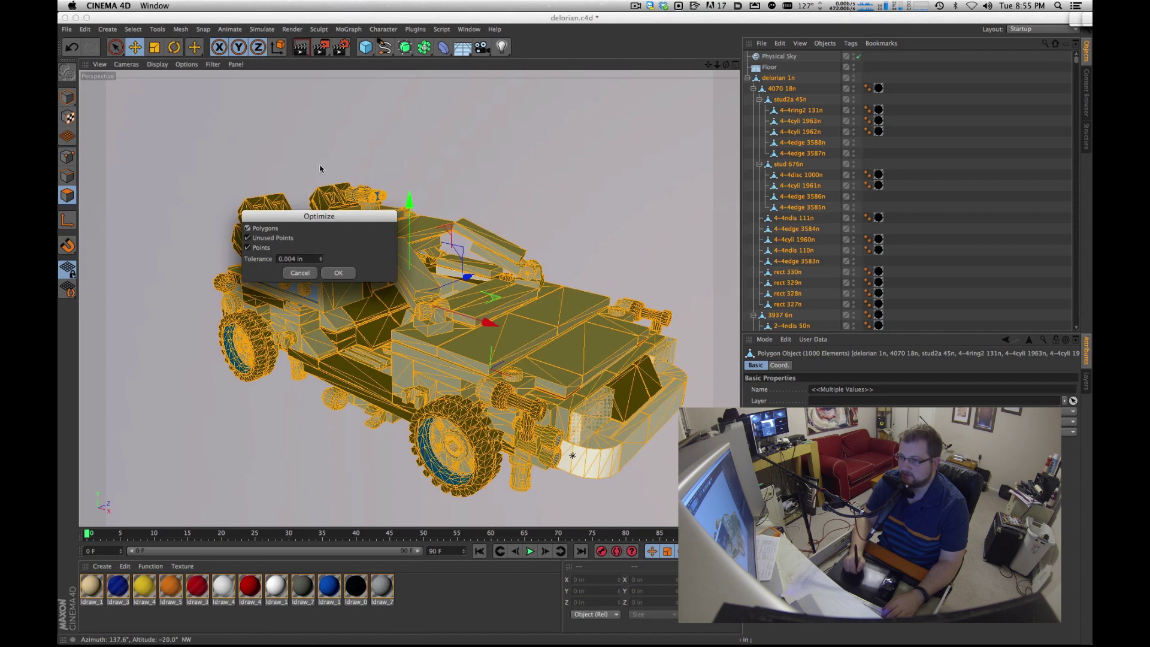
pyautogui.click(339, 273)
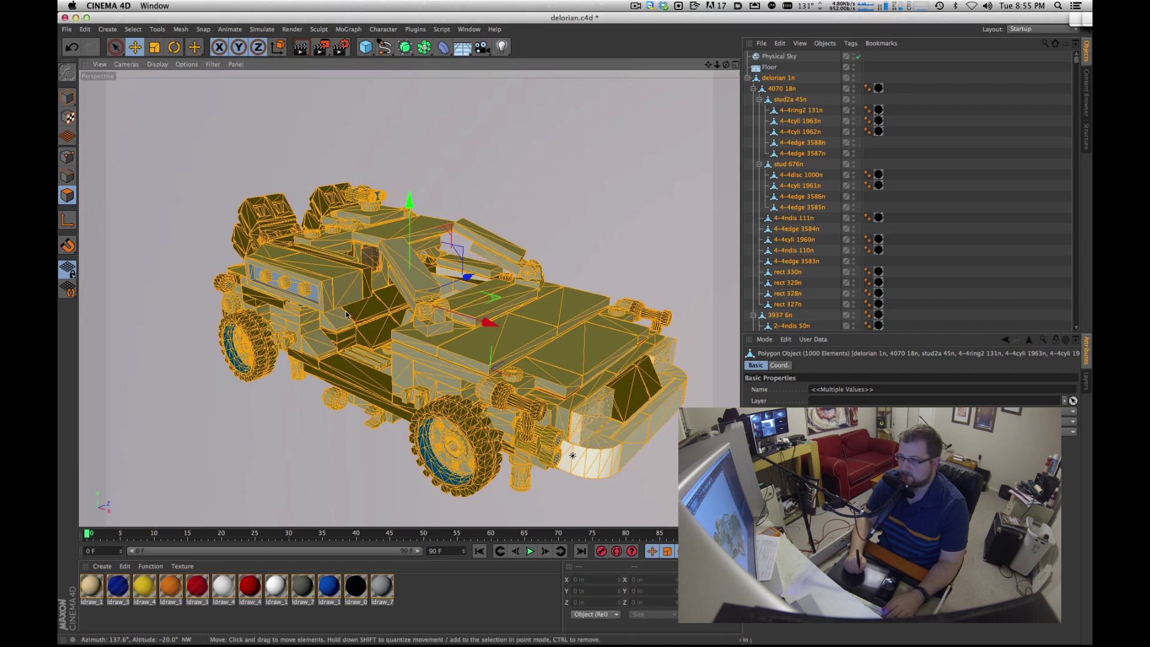
# Untriangulate the selected meshes with Evaluate Angle and Create N-gons on and an angle of 0.1°.
pyautogui.click(177, 31)
pyautogui.moveTo(187, 57)
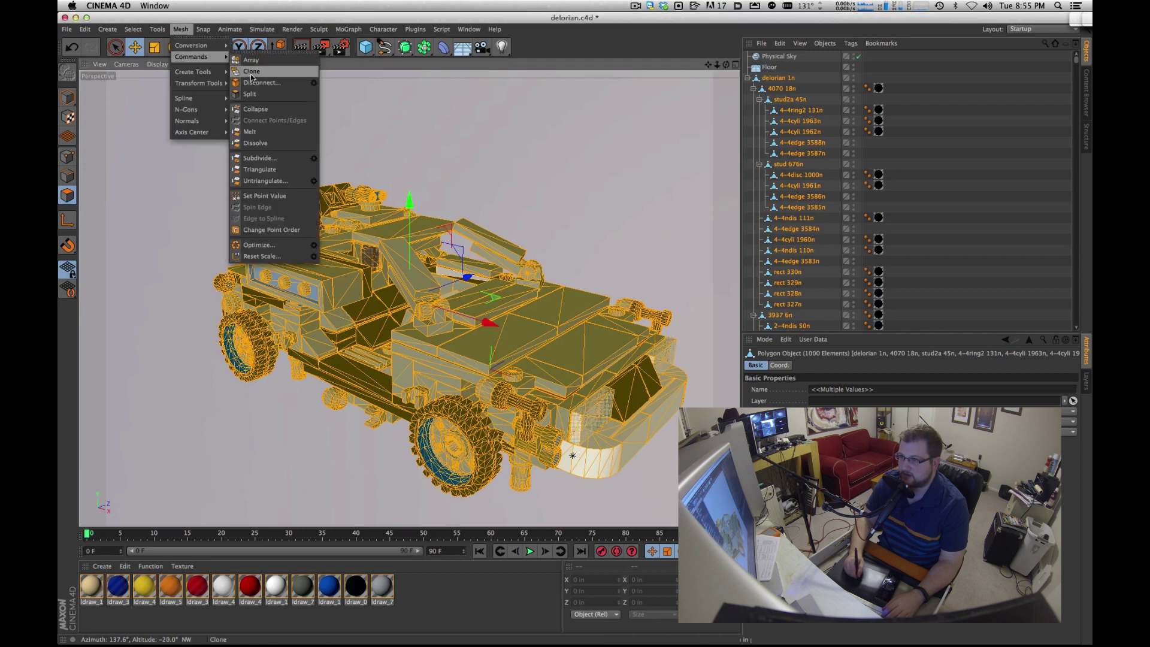
pyautogui.click(314, 182)
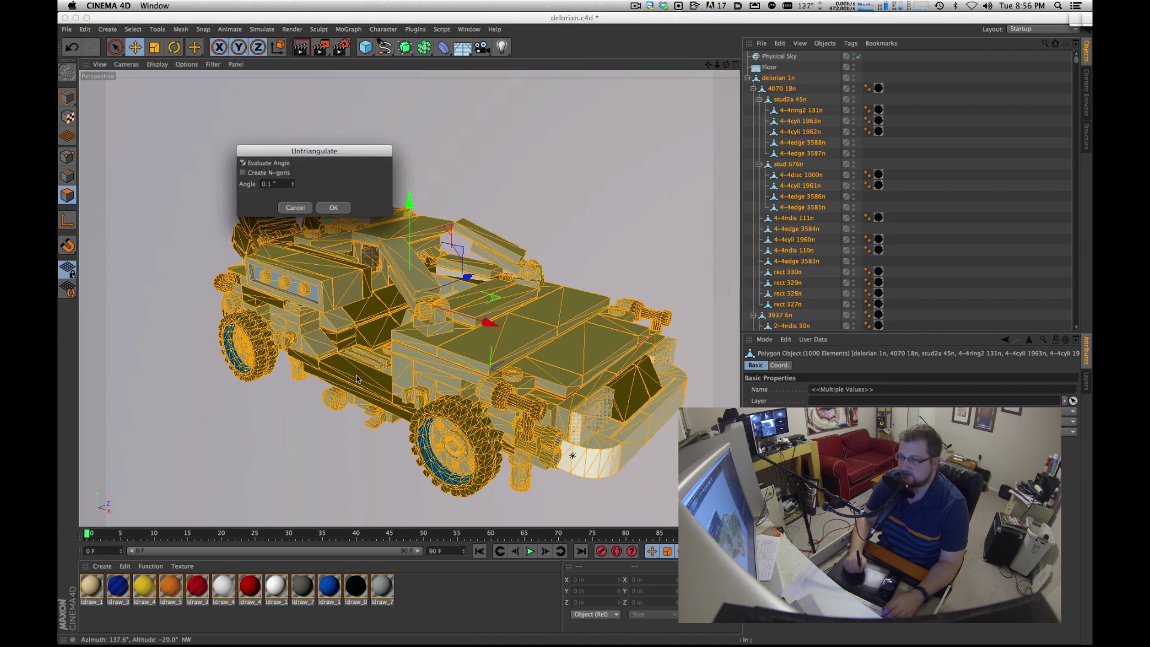
pyautogui.click(269, 174)
pyautogui.click(334, 207)
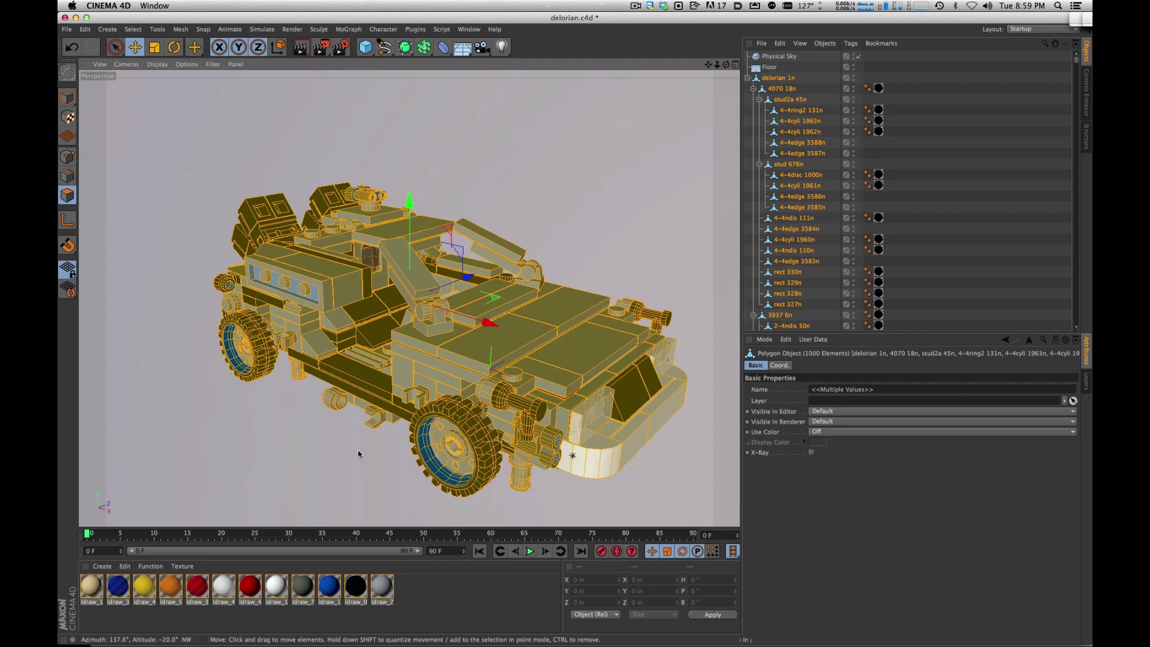
# Add a Phong tag with Angle Limit on at 80° to the top delorian object, and render the whole car.
pyautogui.click(791, 80)
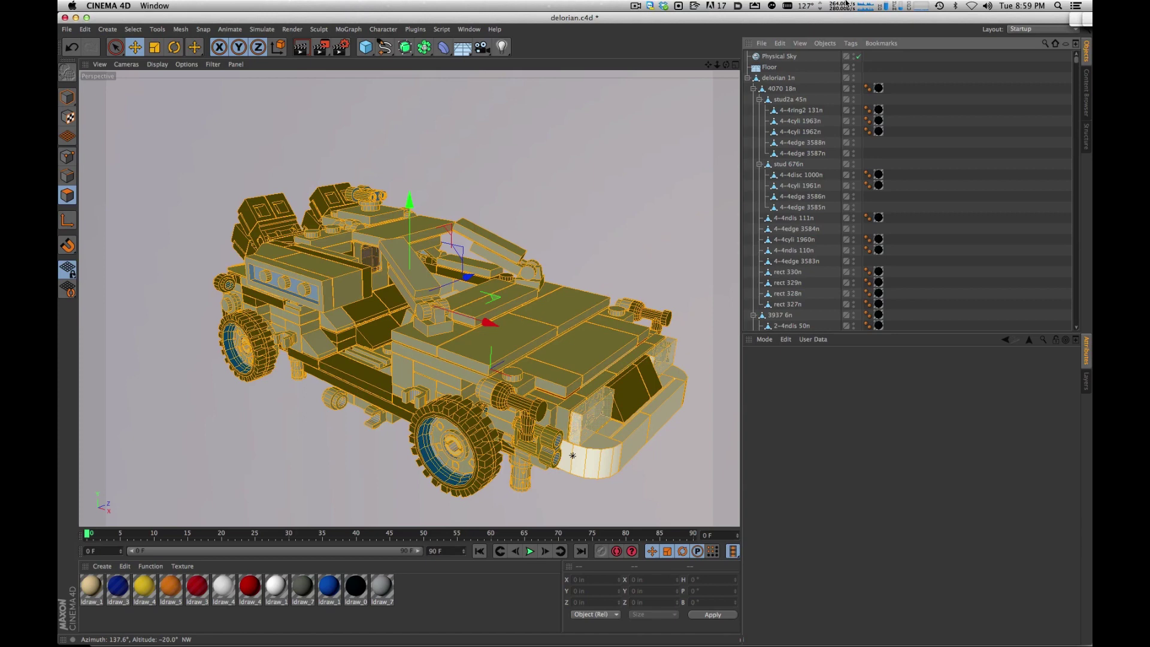
pyautogui.click(67, 97)
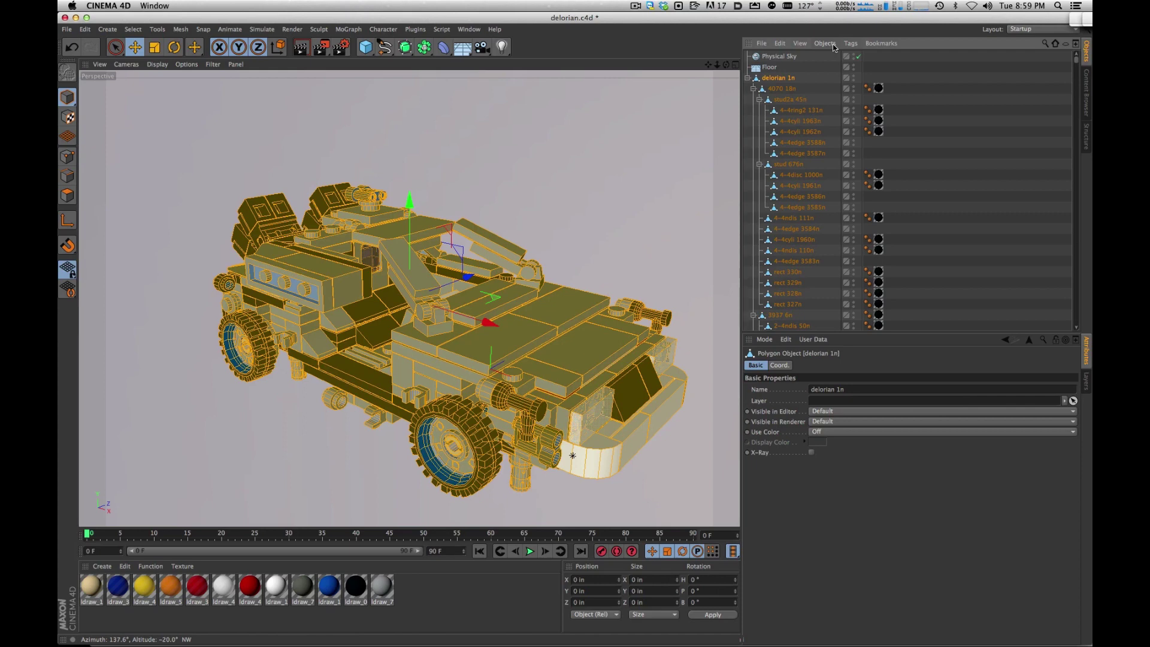
pyautogui.click(851, 45)
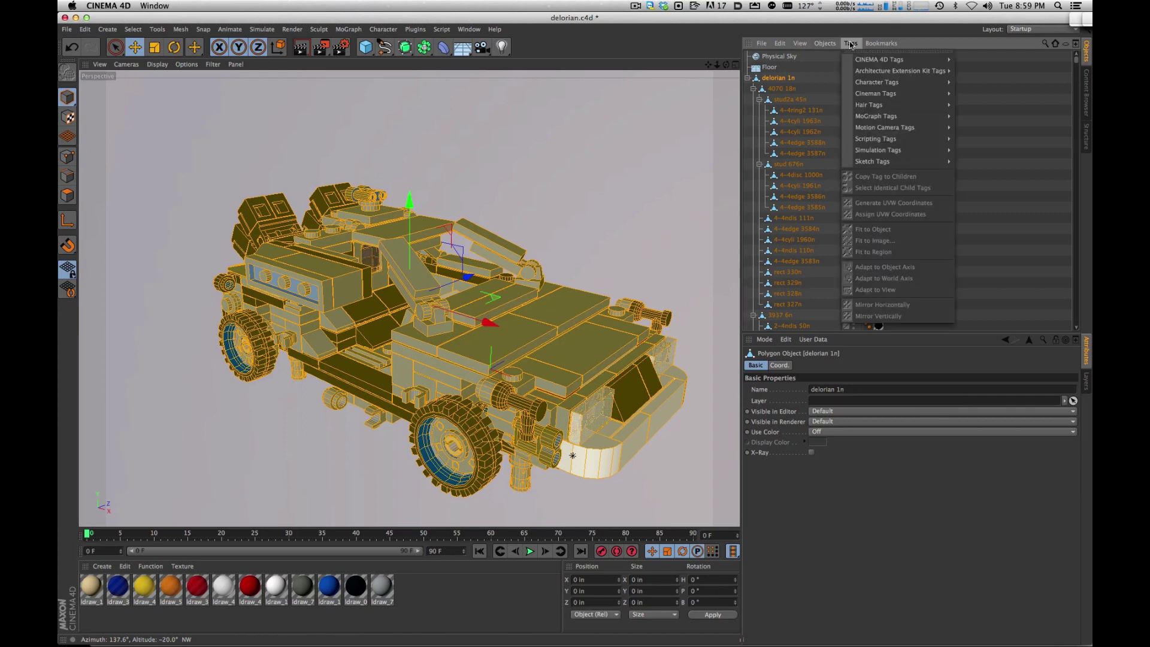
pyautogui.moveTo(865, 60)
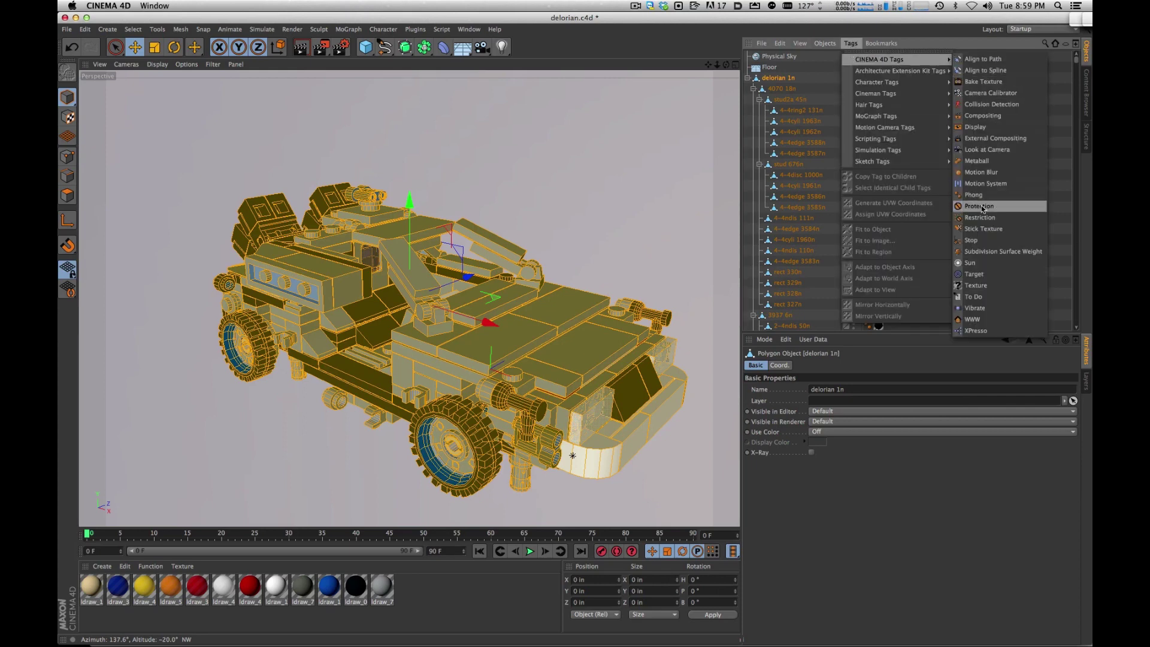
pyautogui.press('Escape')
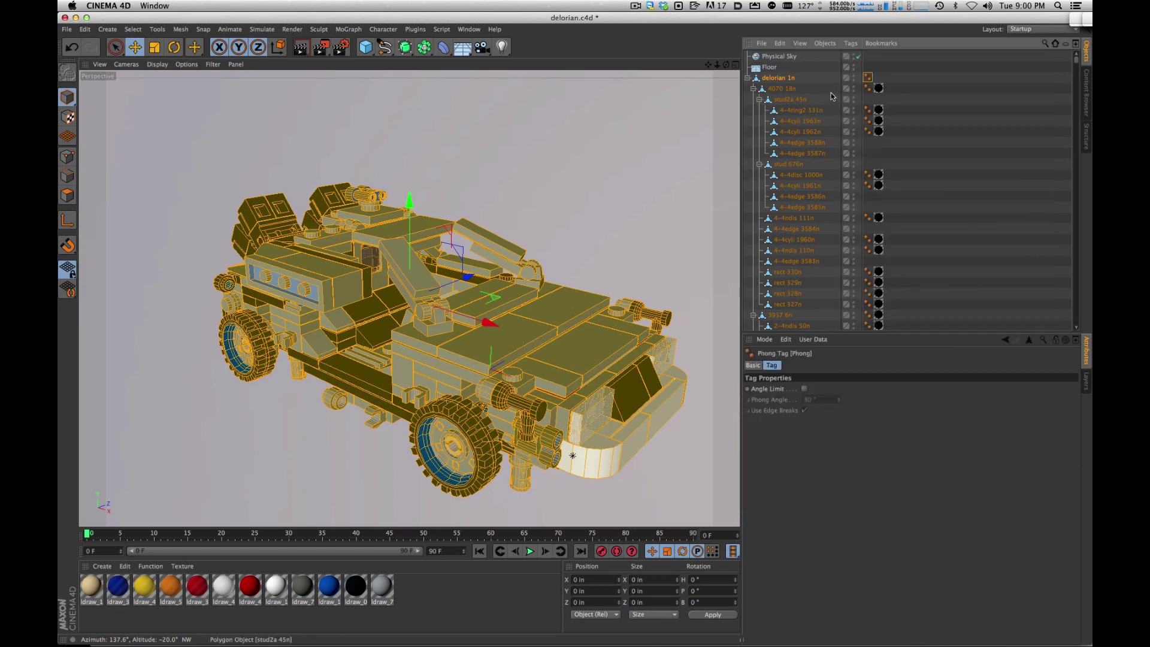
pyautogui.click(804, 390)
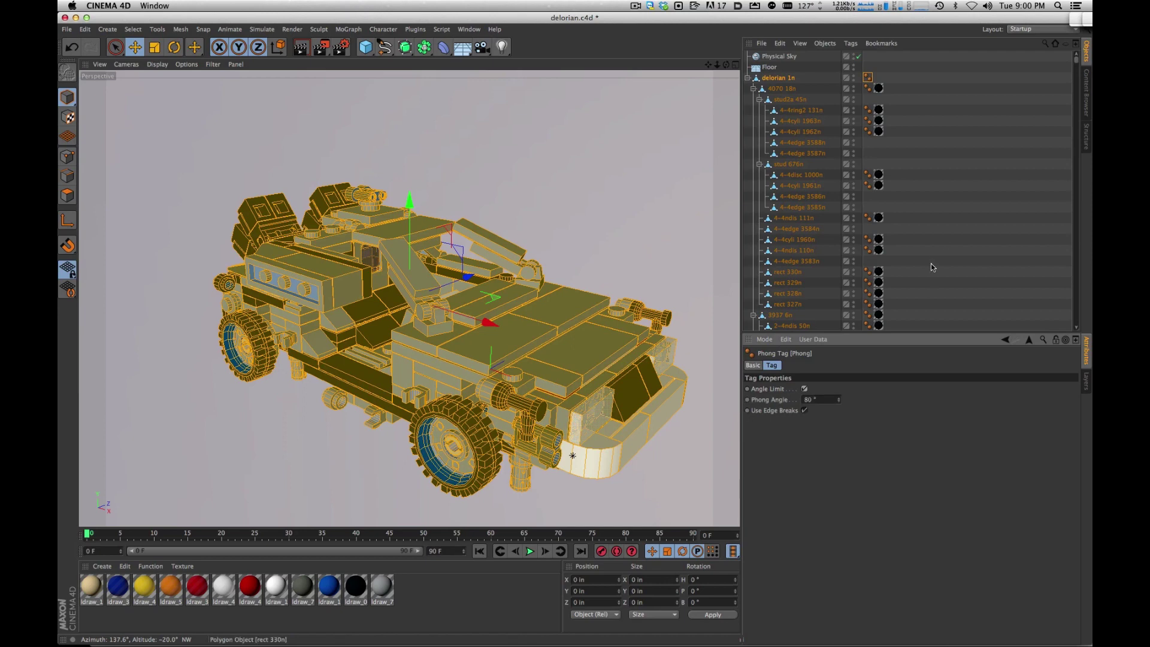
pyautogui.press('super+r')
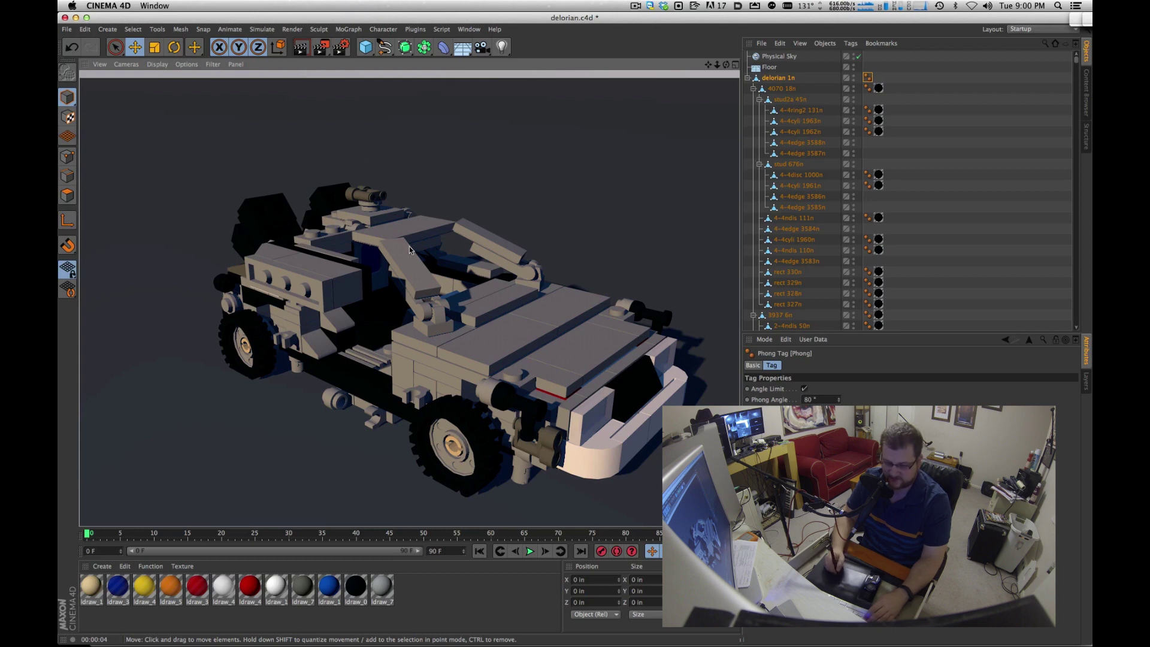
pyautogui.press('super+shift+a')
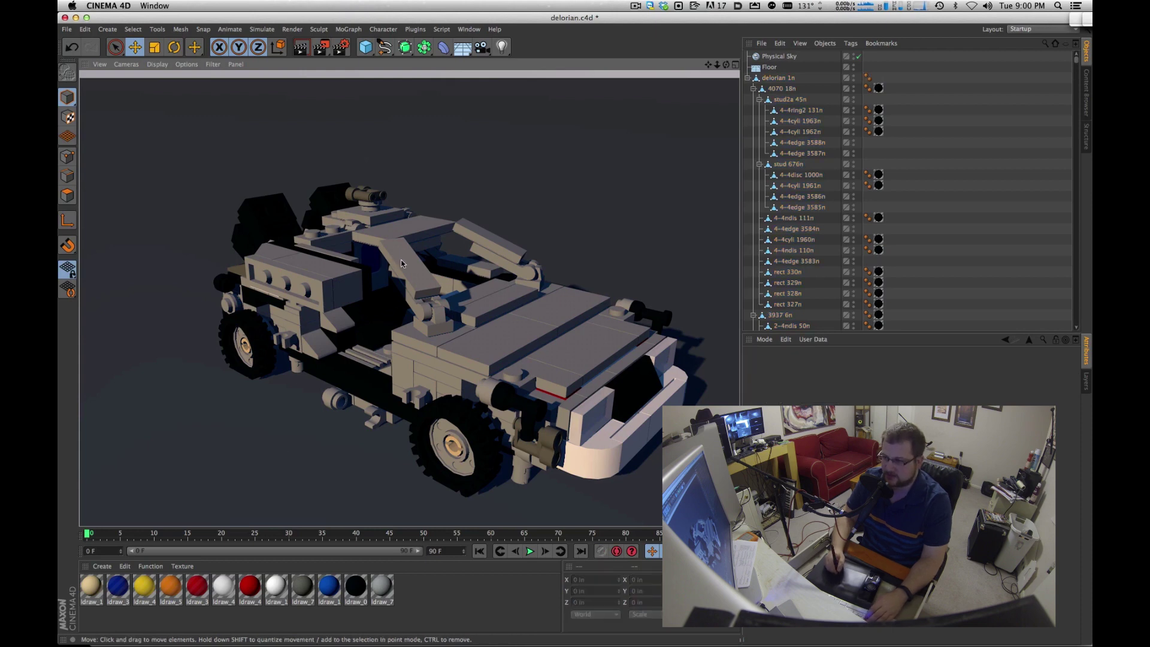
# Add the Global Illumination effect to the render settings and close them.
pyautogui.press('super+b')
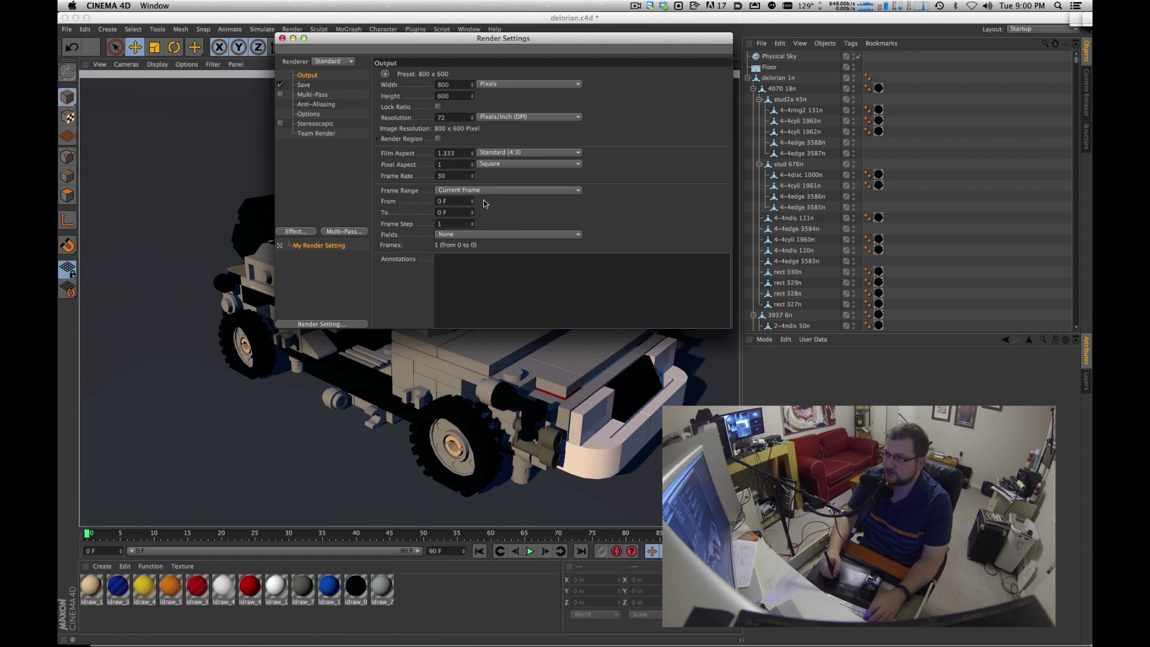
pyautogui.moveTo(389, 50); pyautogui.dragTo(407, 78)
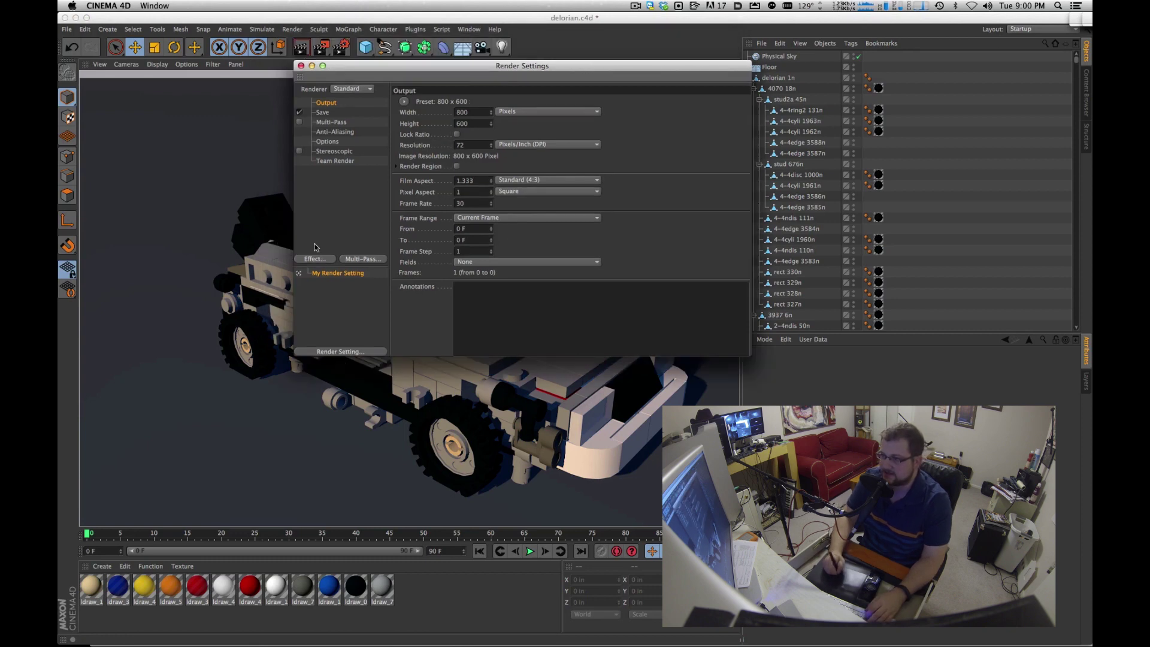
pyautogui.click(317, 259)
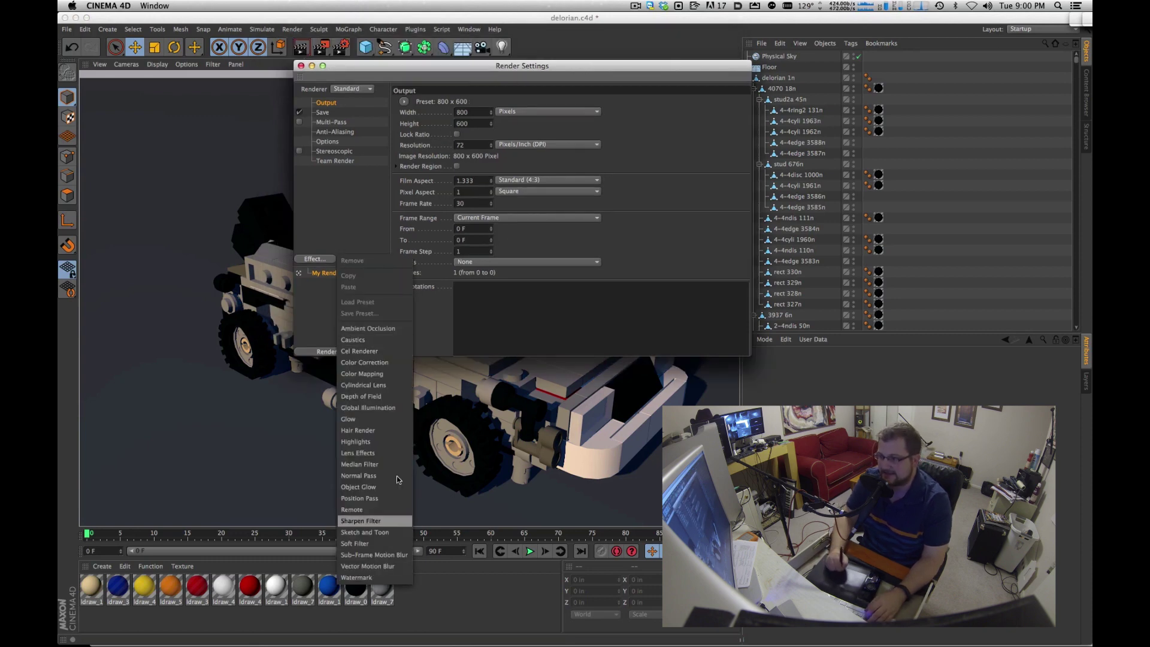
pyautogui.press('Escape')
pyautogui.click(389, 141)
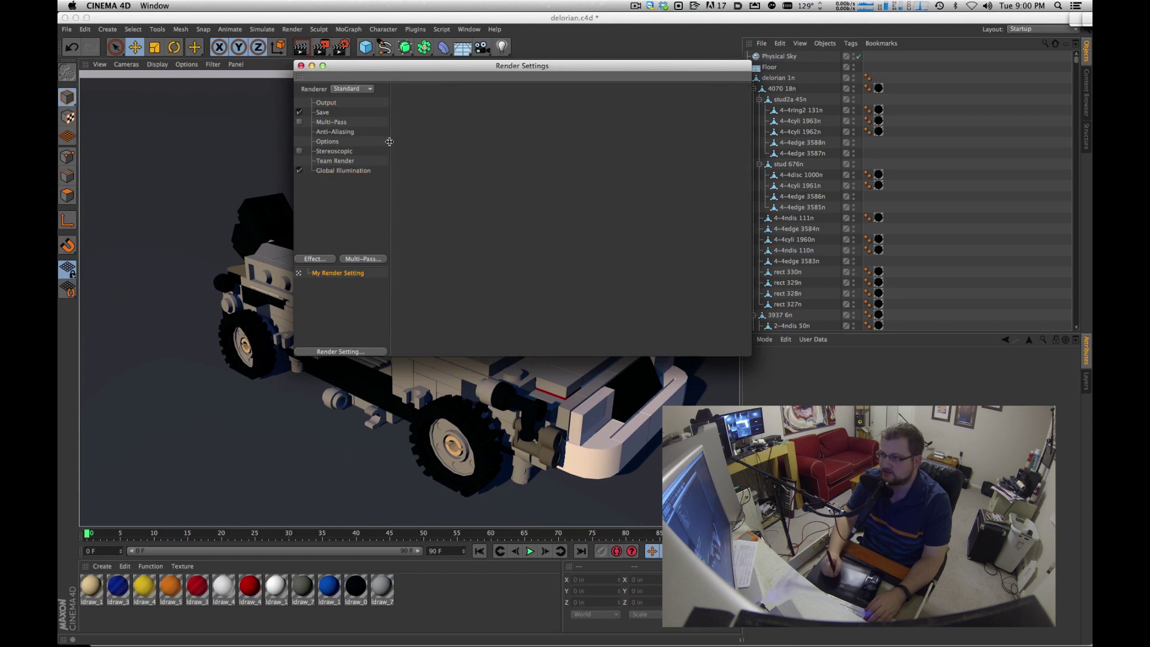
pyautogui.click(301, 65)
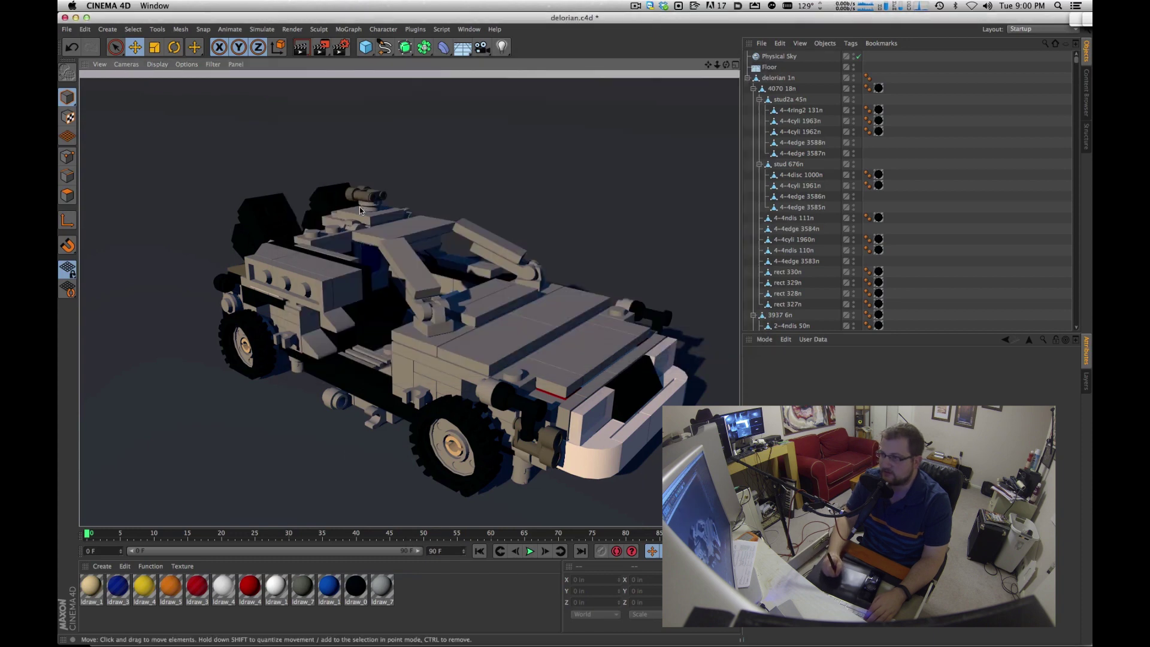